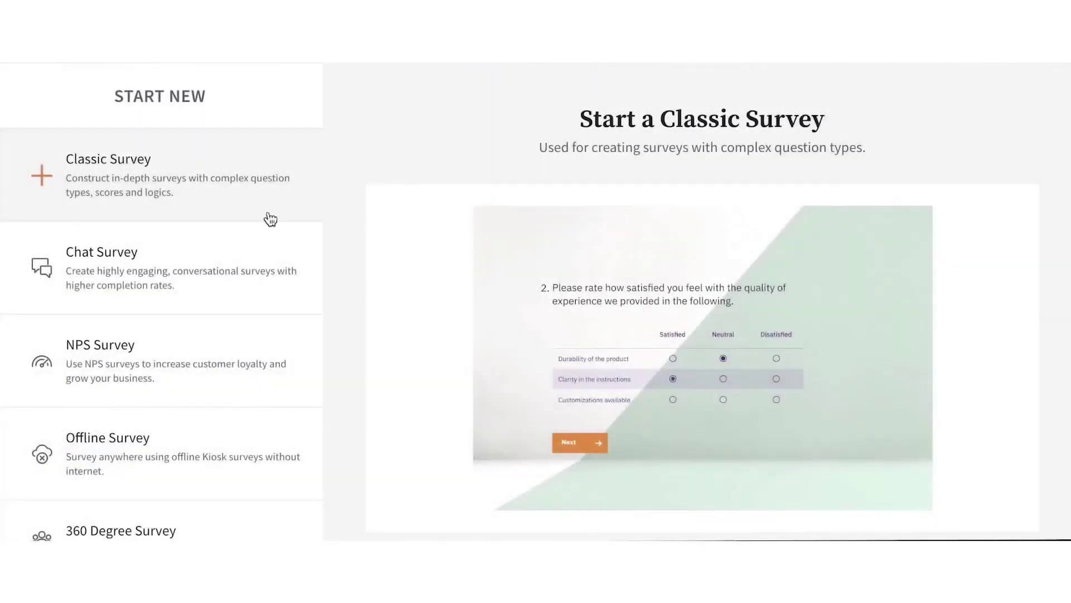
# - Preview the Chat, NPS, Offline and 360 Degree survey types
pyautogui.click(210, 248)
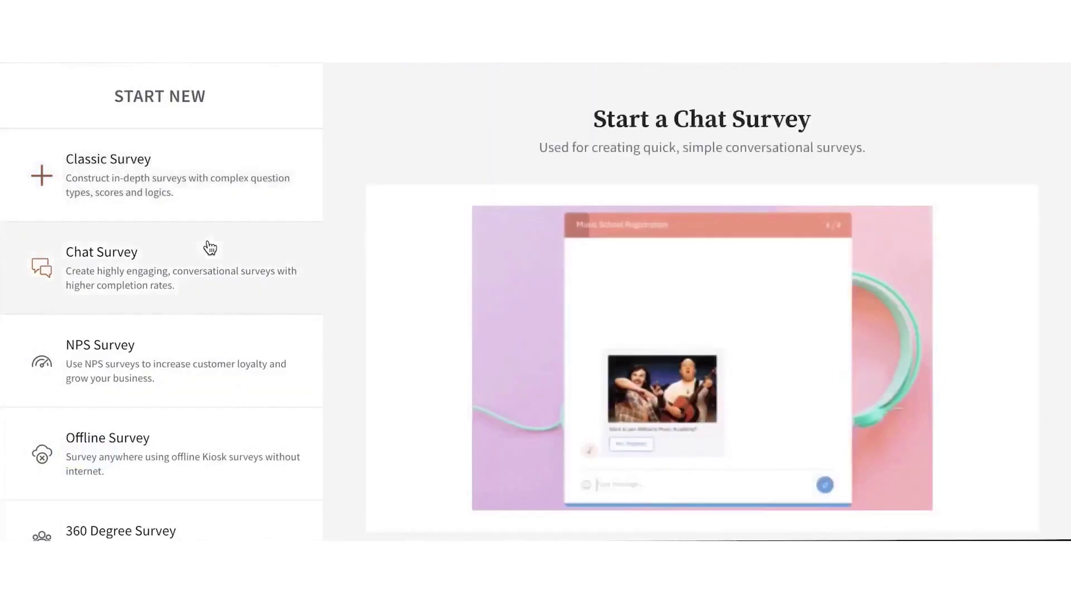
pyautogui.click(188, 350)
pyautogui.click(180, 429)
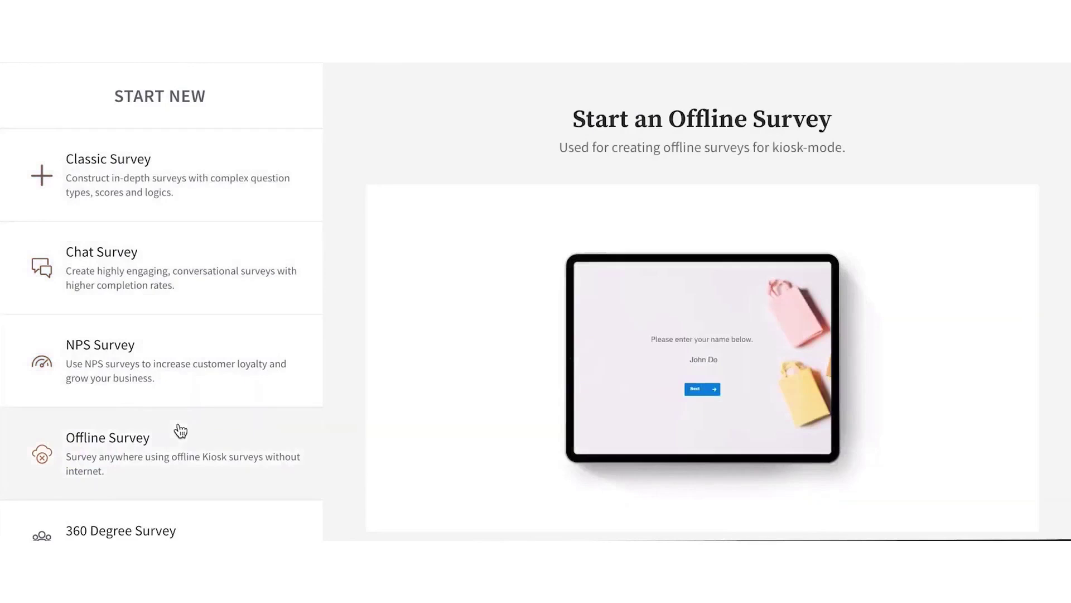
pyautogui.scroll(-2, 162, 502)
pyautogui.click(162, 471)
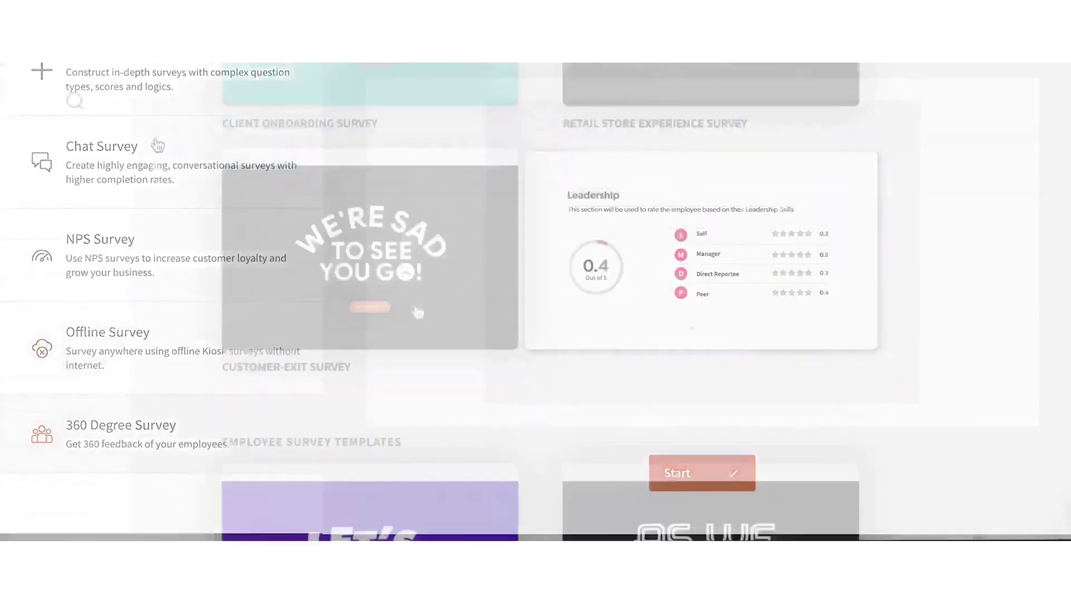
# - Scroll through the employee templates and enter an employee ID in the corporate travel form
pyautogui.scroll(-6, 416, 310)
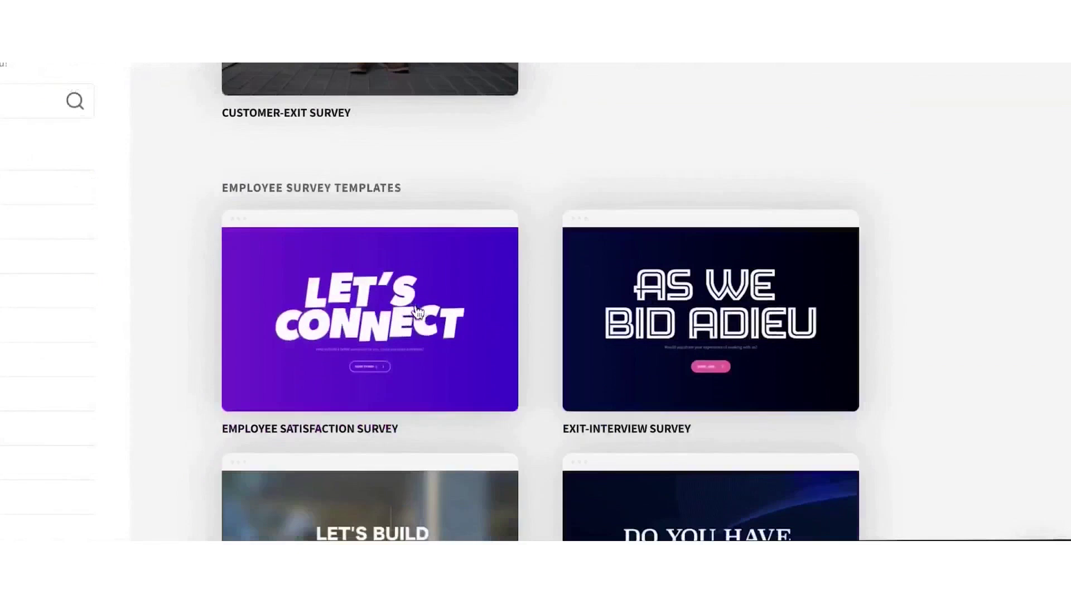
pyautogui.scroll(-3, 417, 311)
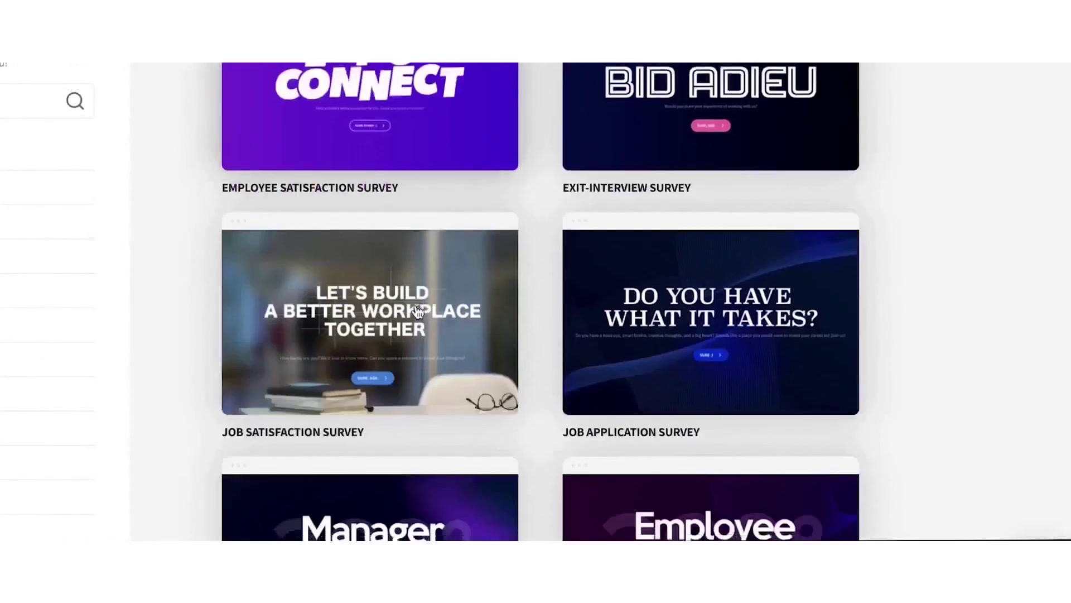
pyautogui.scroll(-5, 417, 311)
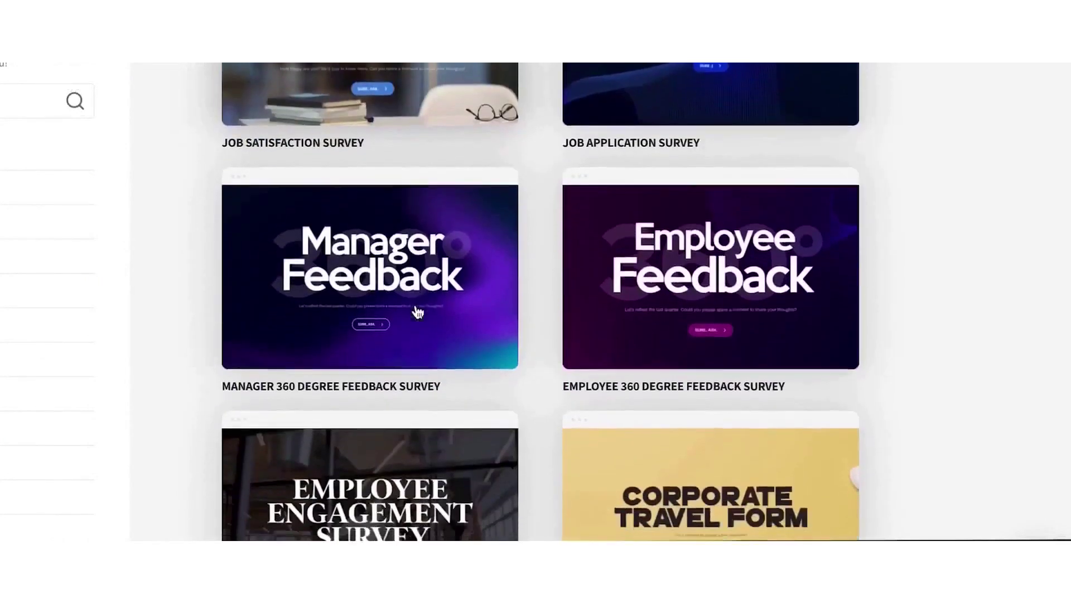
pyautogui.scroll(-5, 417, 312)
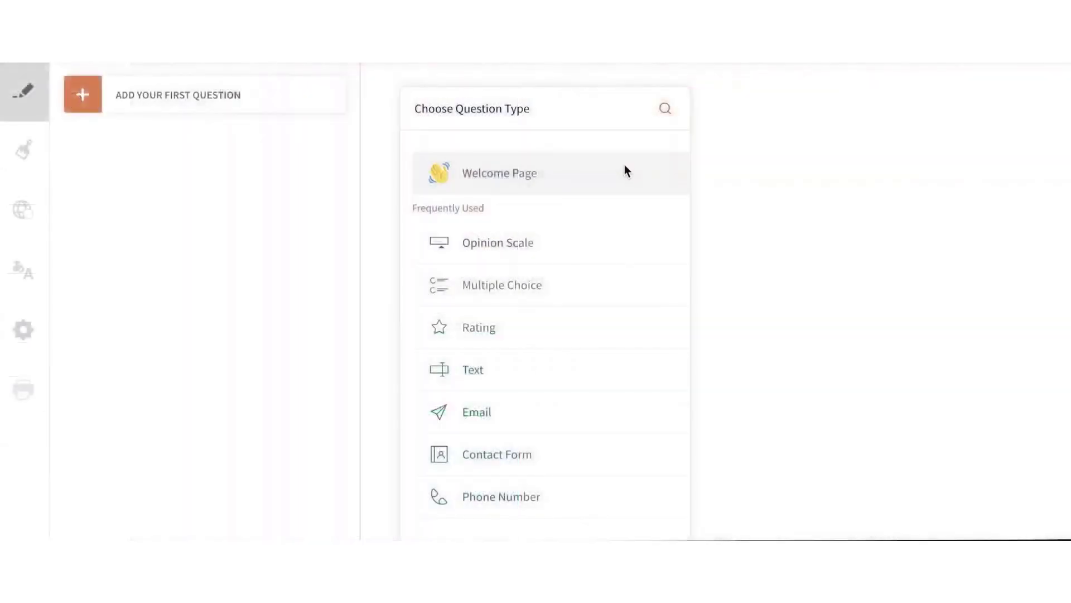
pyautogui.scroll(-1, 624, 164)
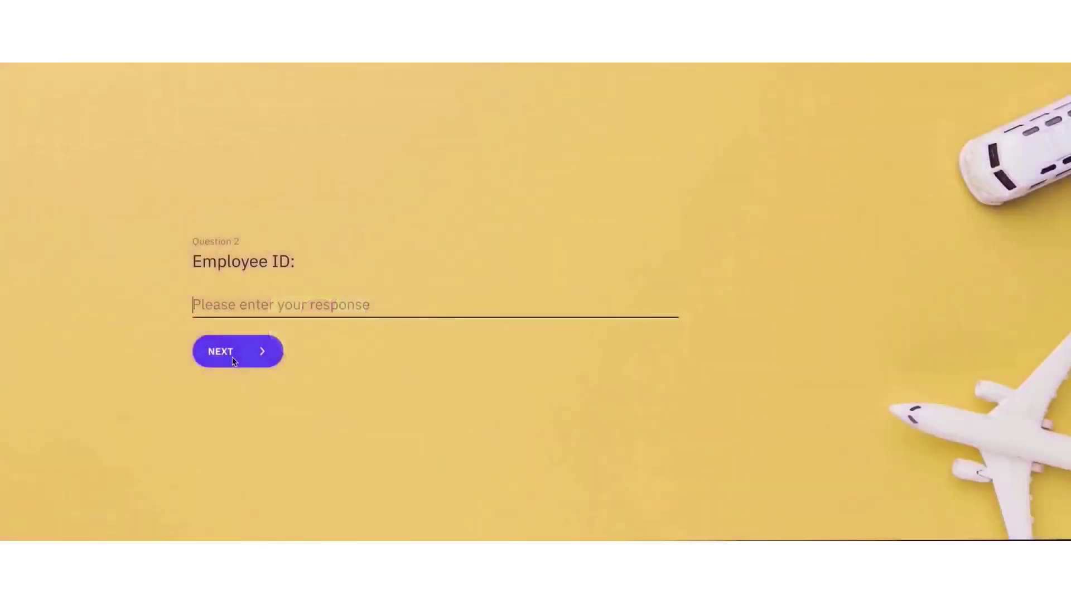
pyautogui.write('E1345')
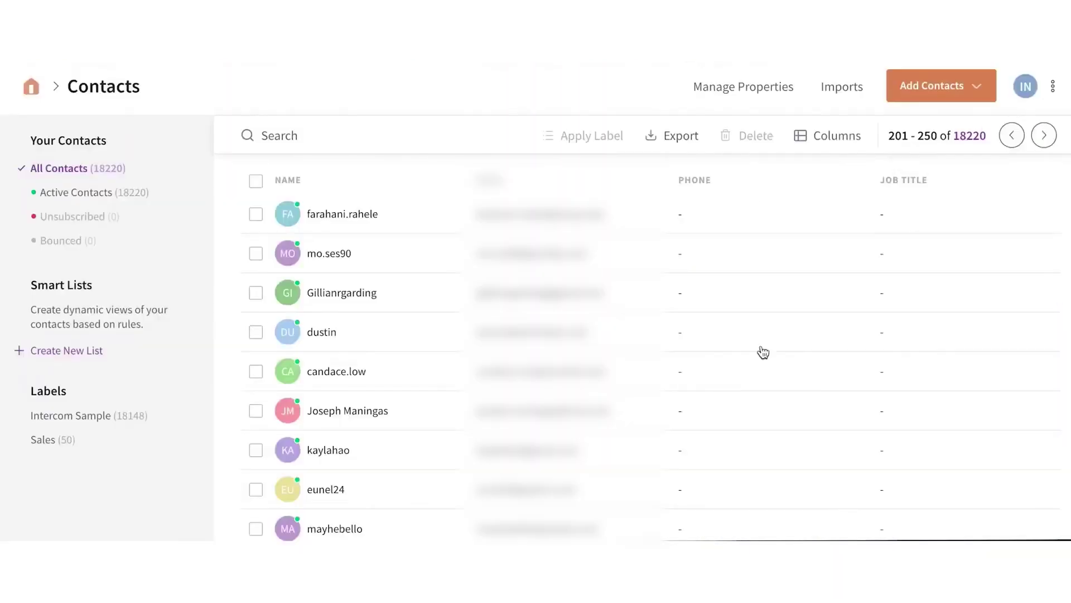
# - Scroll the 360 results page down to the Leadership competency summary
pyautogui.scroll(-15, 750, 382)
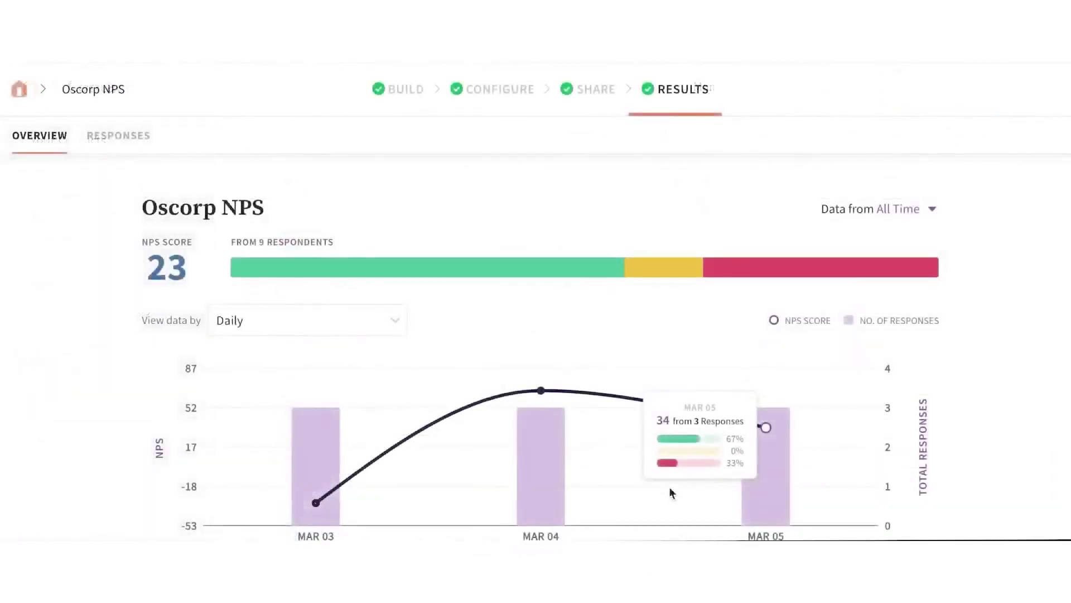
pyautogui.scroll(-5, 669, 491)
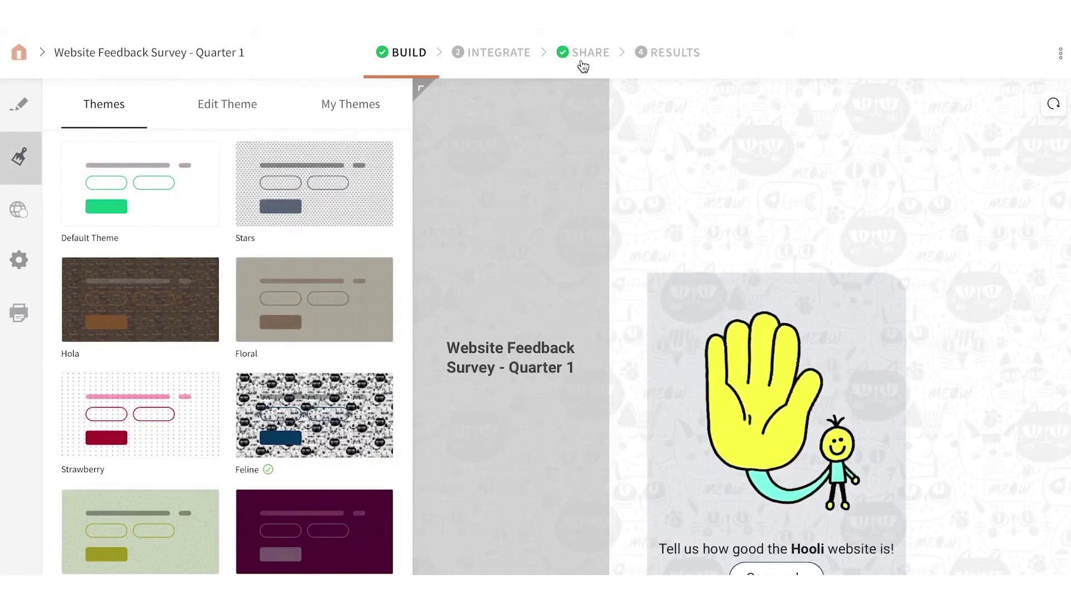
# - Create an email share addressed to the Sample contact list
pyautogui.click(583, 66)
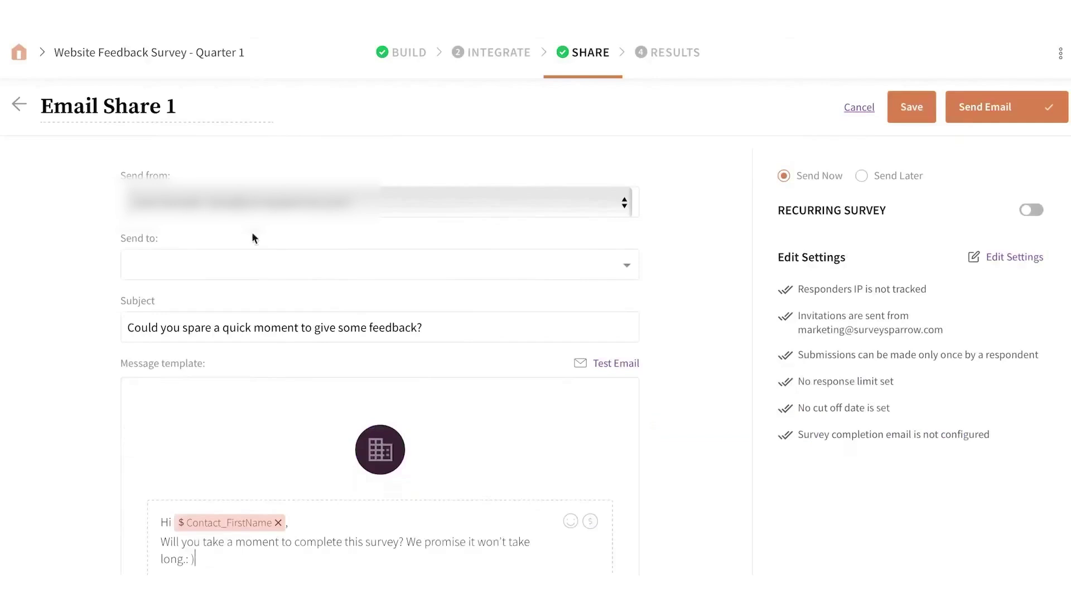
pyautogui.click(253, 263)
pyautogui.write('sa')
pyautogui.click(149, 350)
pyautogui.scroll(-3, 400, 509)
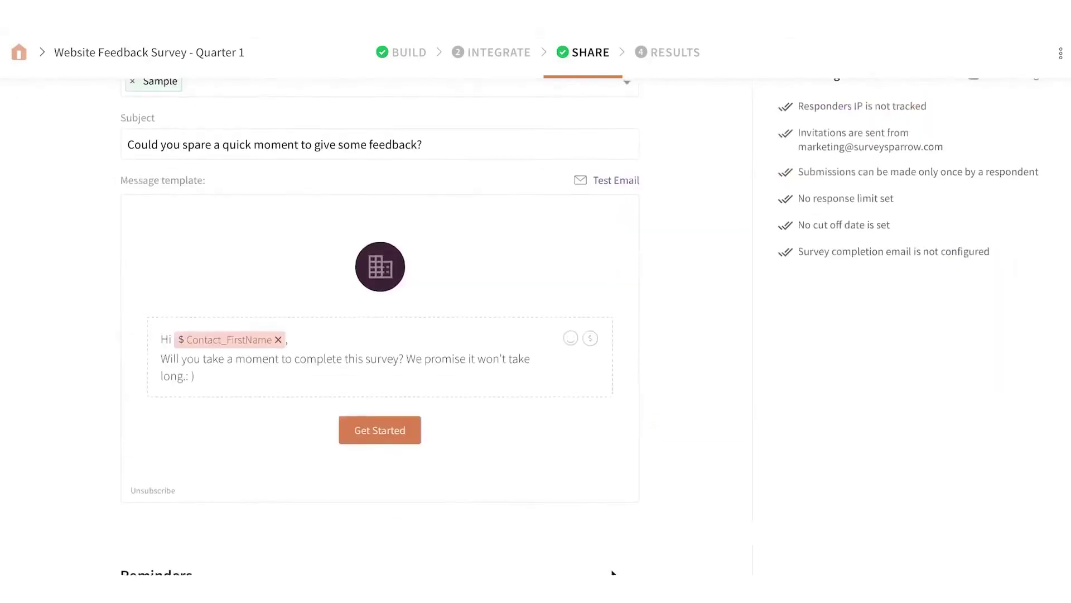
pyautogui.scroll(-5, 399, 503)
# - Remind partial responders after 1 day with subject 'Your Prize is Waiting!' and a message
pyautogui.click(359, 353)
pyautogui.click(279, 366)
pyautogui.click(490, 359)
pyautogui.click(411, 267)
pyautogui.click(380, 413)
pyautogui.write('You')
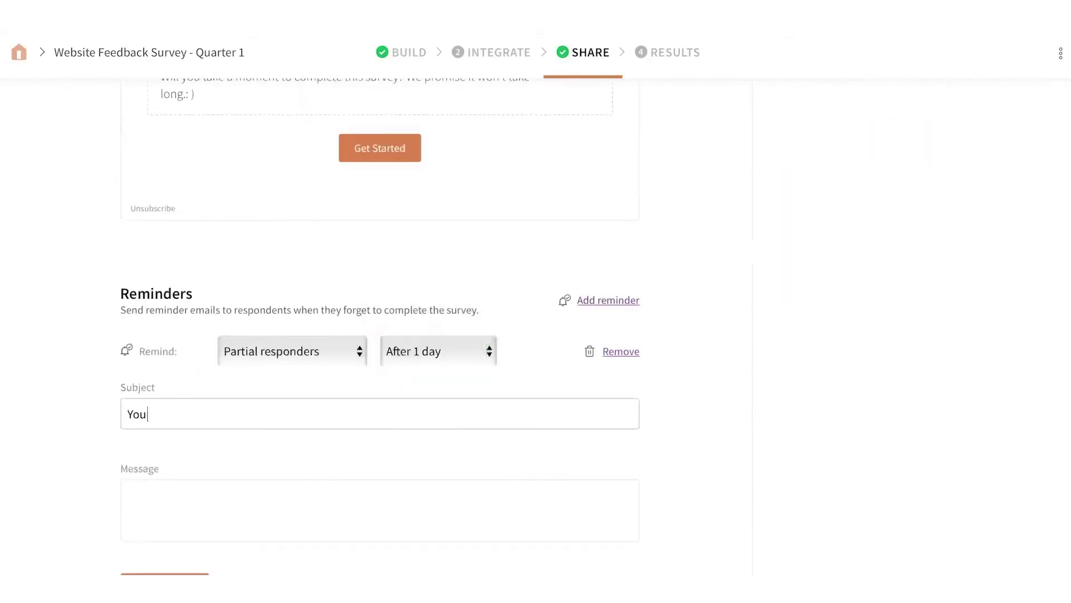
pyautogui.write('r Prize is Waiting!')
pyautogui.click(322, 485)
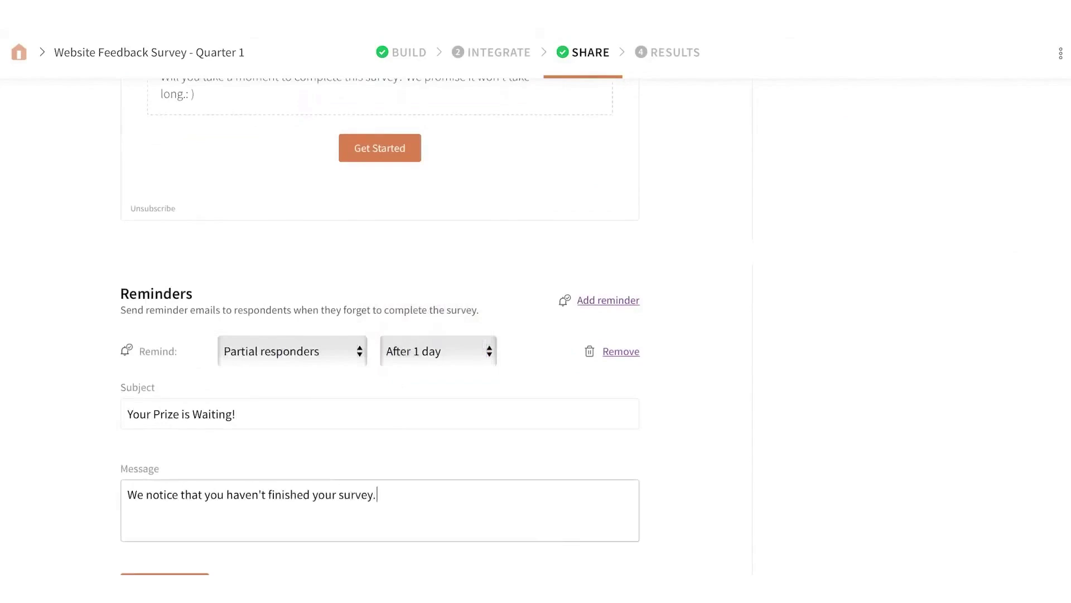
pyautogui.scroll(8, 688, 337)
# - Send the email immediately and turn on recurring sending with a repeat schedule
pyautogui.click(784, 176)
pyautogui.click(1031, 210)
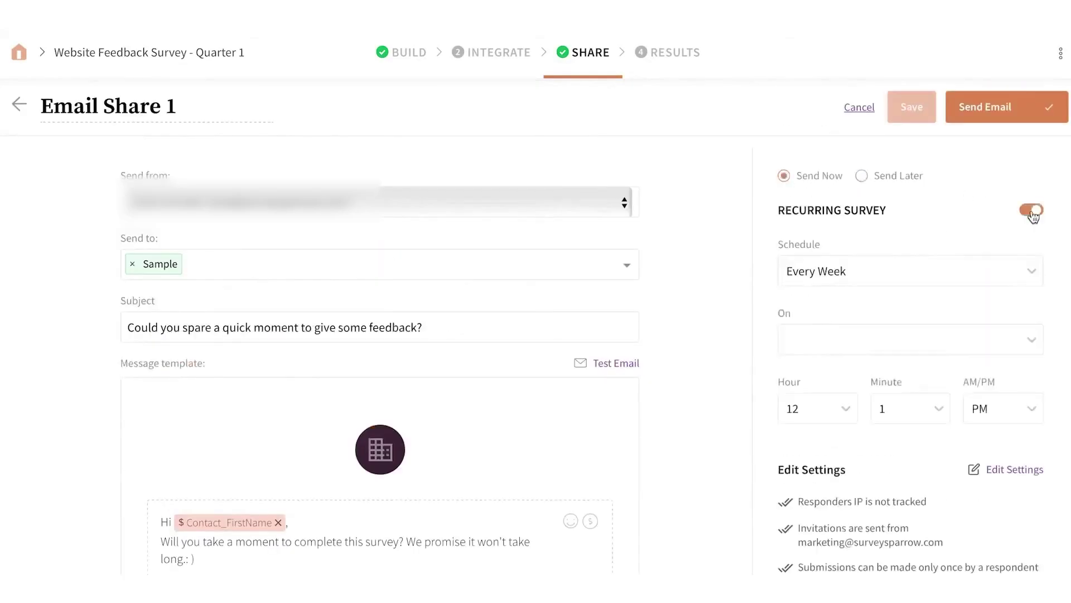
pyautogui.click(948, 271)
pyautogui.click(986, 357)
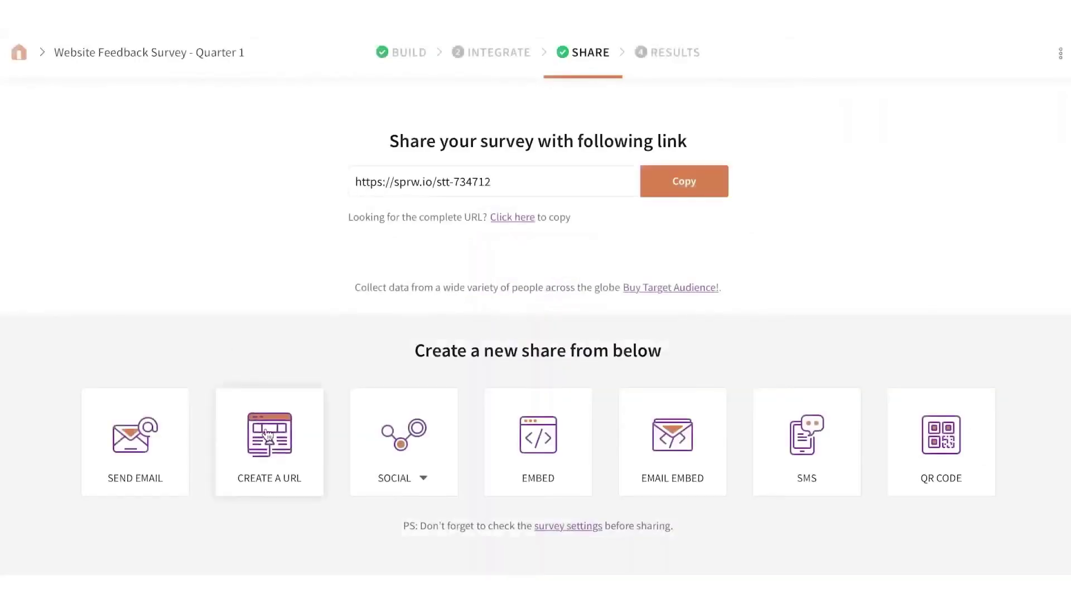
# - Create a web link named 'For the Junior Team' and copy it
pyautogui.click(270, 435)
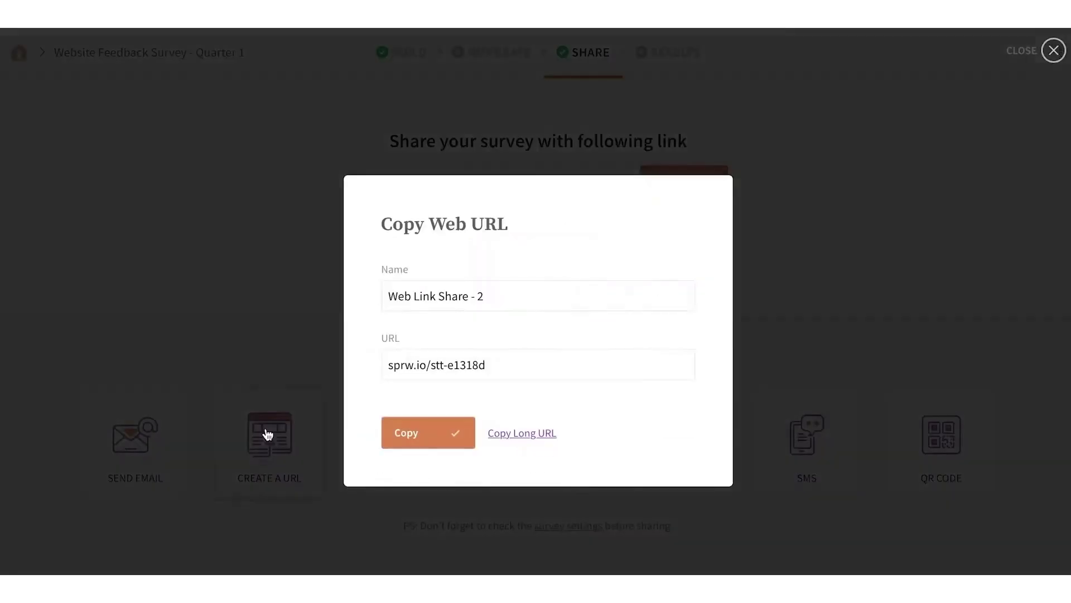
pyautogui.click(511, 300)
pyautogui.moveTo(511, 300); pyautogui.dragTo(383, 296)
pyautogui.write('For the Junior Team')
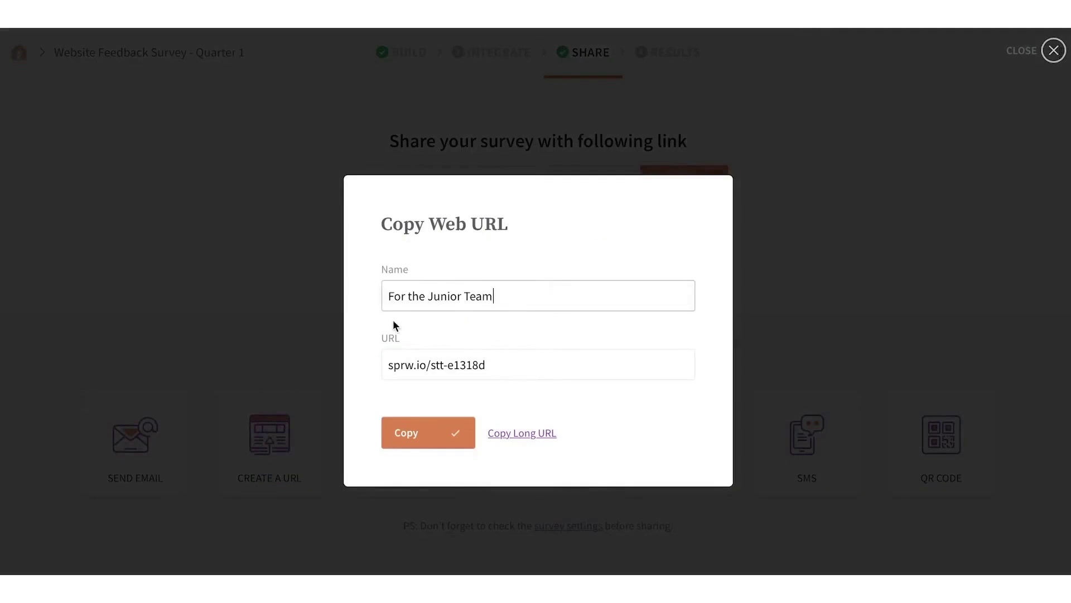
pyautogui.click(428, 434)
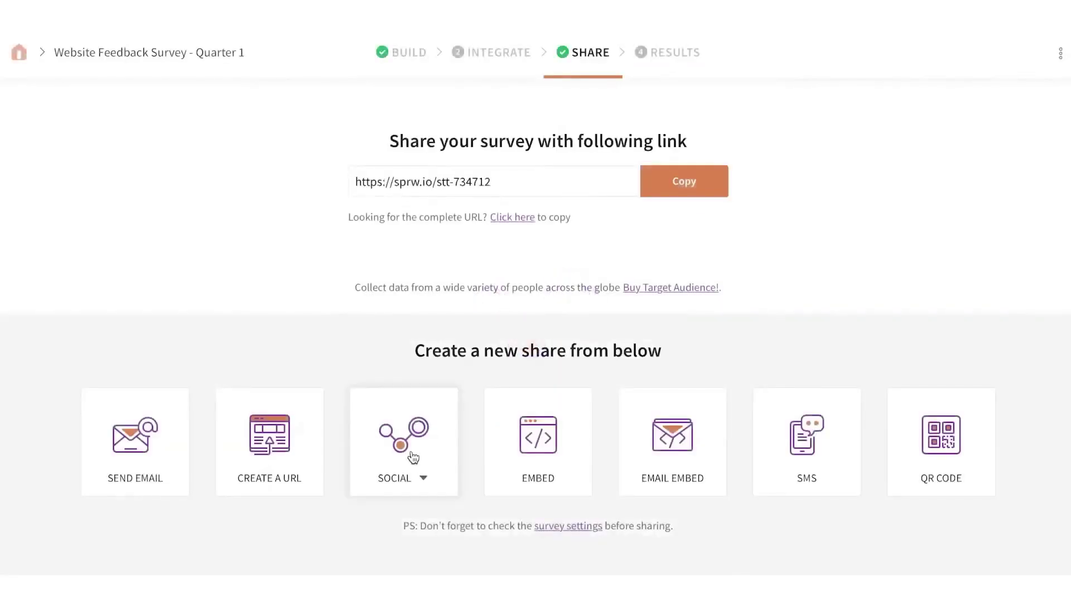
# - Set up a Facebook social share and look over its preview description
pyautogui.click(414, 460)
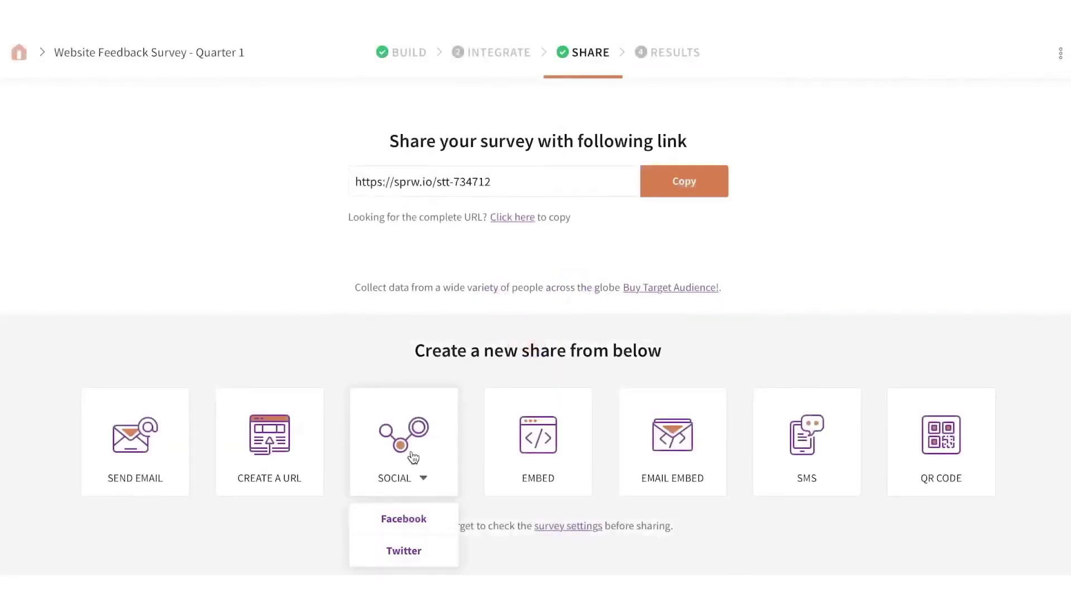
pyautogui.click(418, 518)
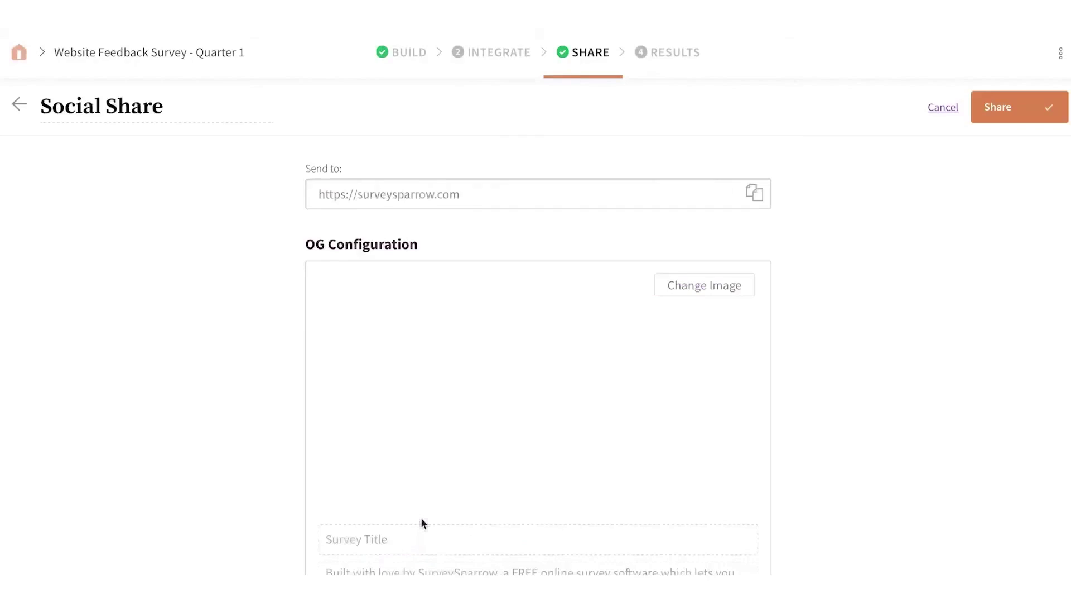
pyautogui.scroll(-1, 423, 501)
pyautogui.scroll(1, 694, 266)
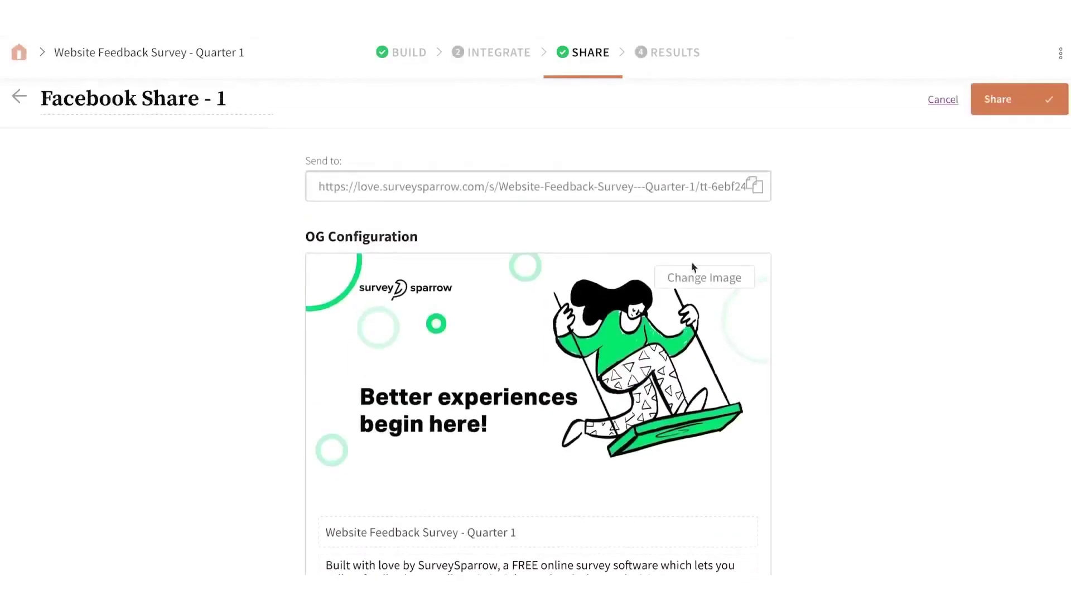
pyautogui.scroll(-1, 606, 512)
pyautogui.moveTo(692, 552); pyautogui.dragTo(309, 527)
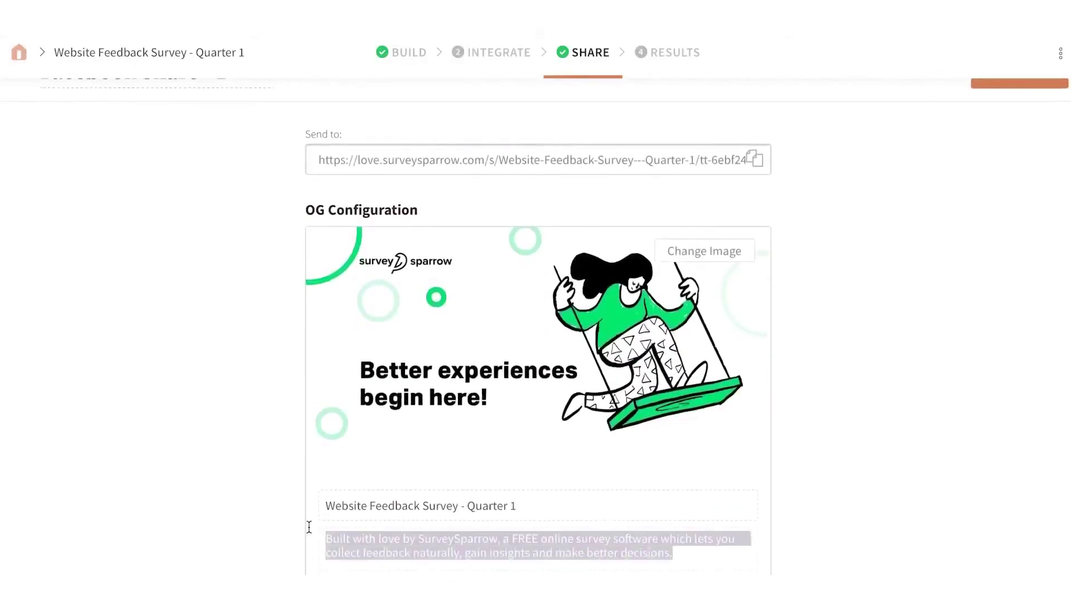
pyautogui.click(991, 440)
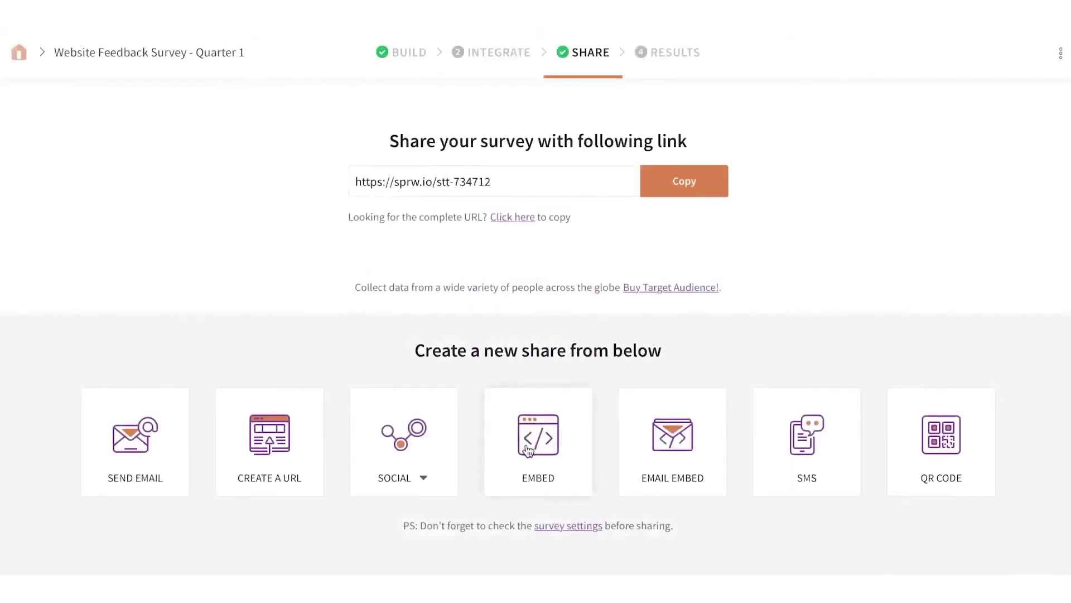
# - Create an embed share in Chat mode with Inline Embed placement
pyautogui.click(528, 449)
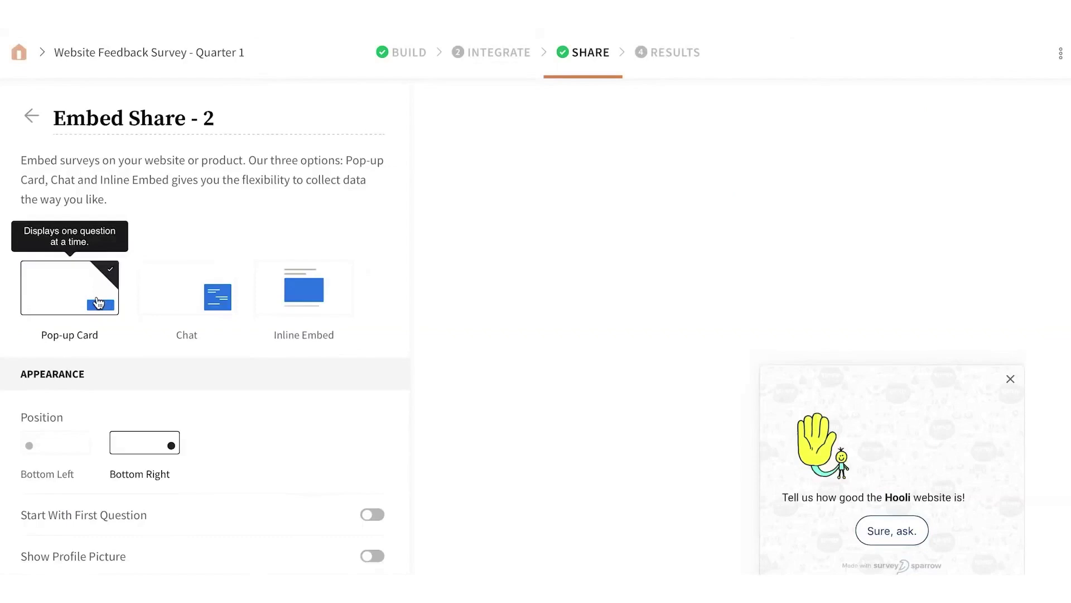
pyautogui.click(208, 307)
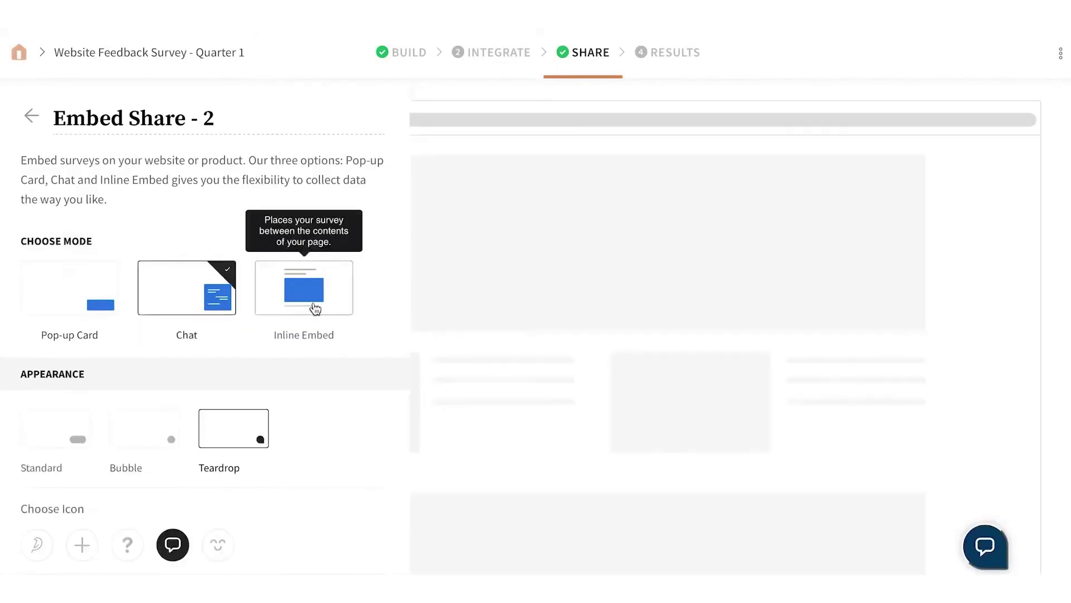
pyautogui.click(310, 304)
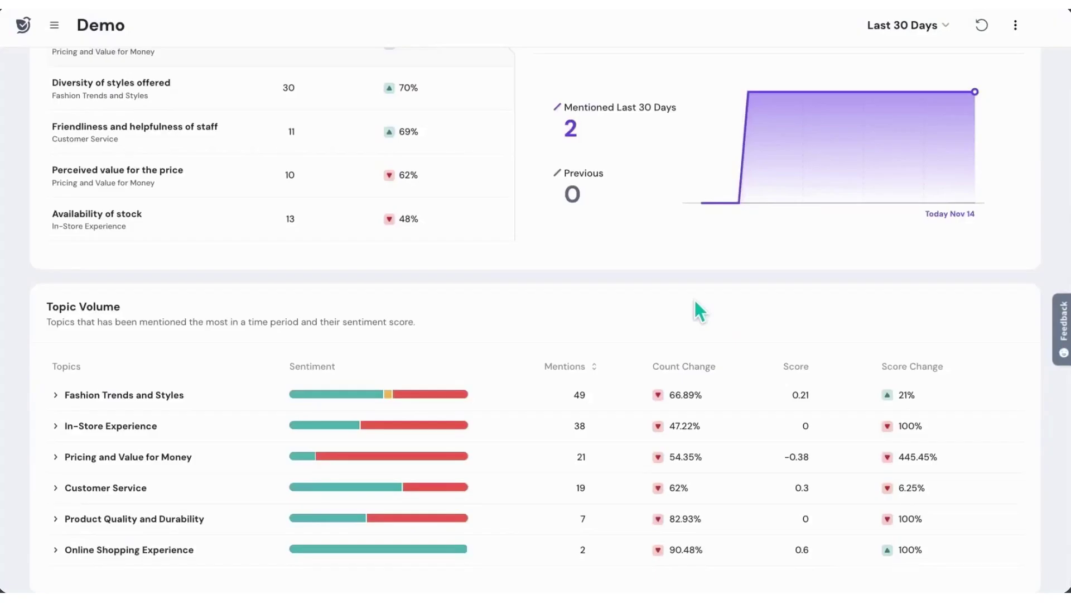
# - Start a new CogniVue analysis for Elitee Auto Hub
pyautogui.scroll(10, 694, 298)
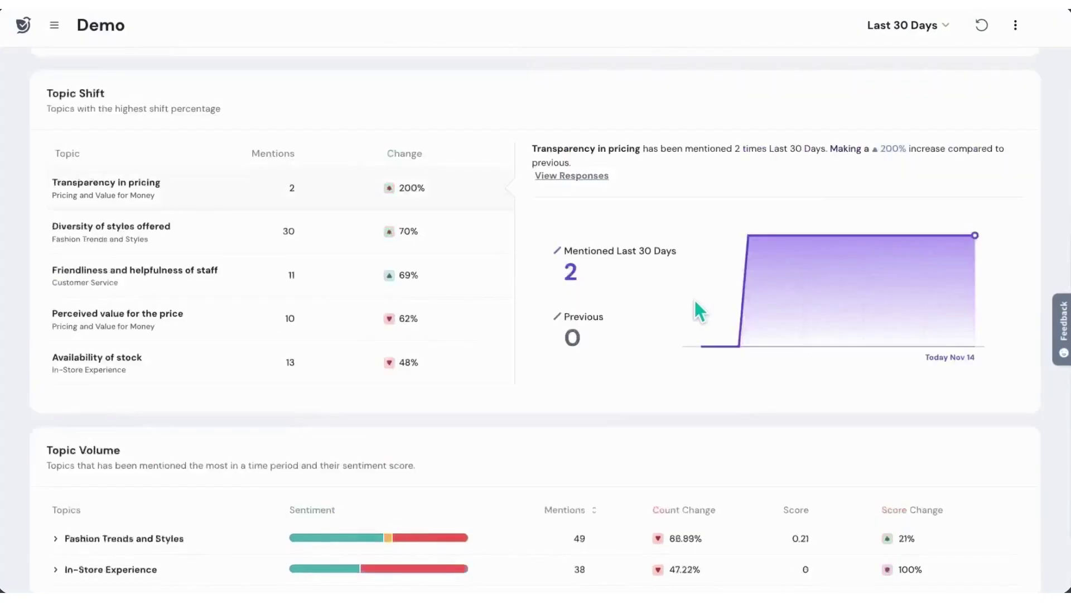
pyautogui.click(45, 80)
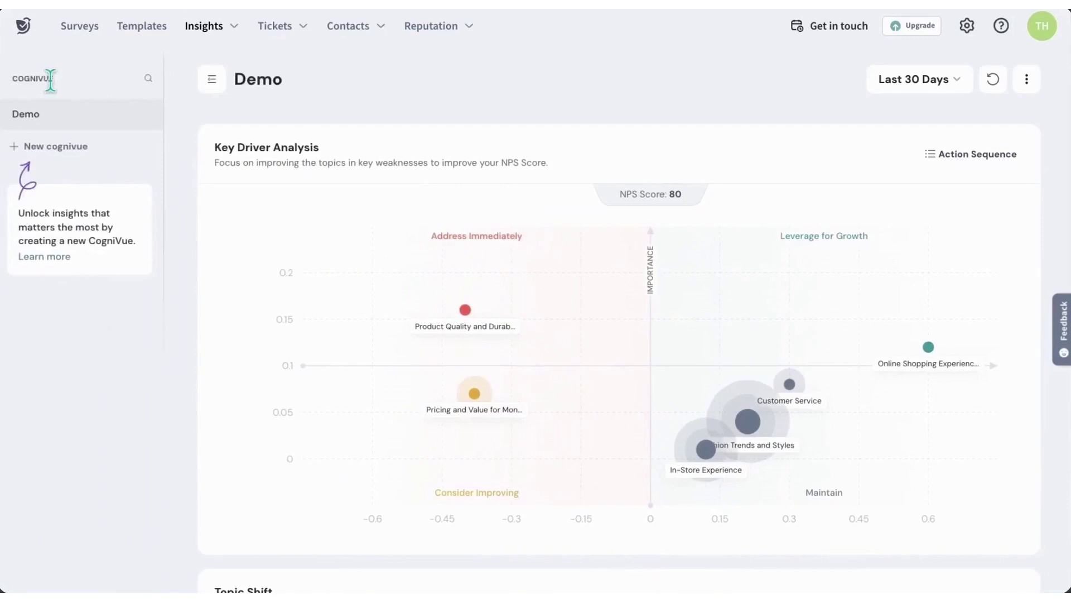
pyautogui.click(67, 147)
pyautogui.click(581, 438)
pyautogui.write('Elitee Auto Hub - CogniVue Anal')
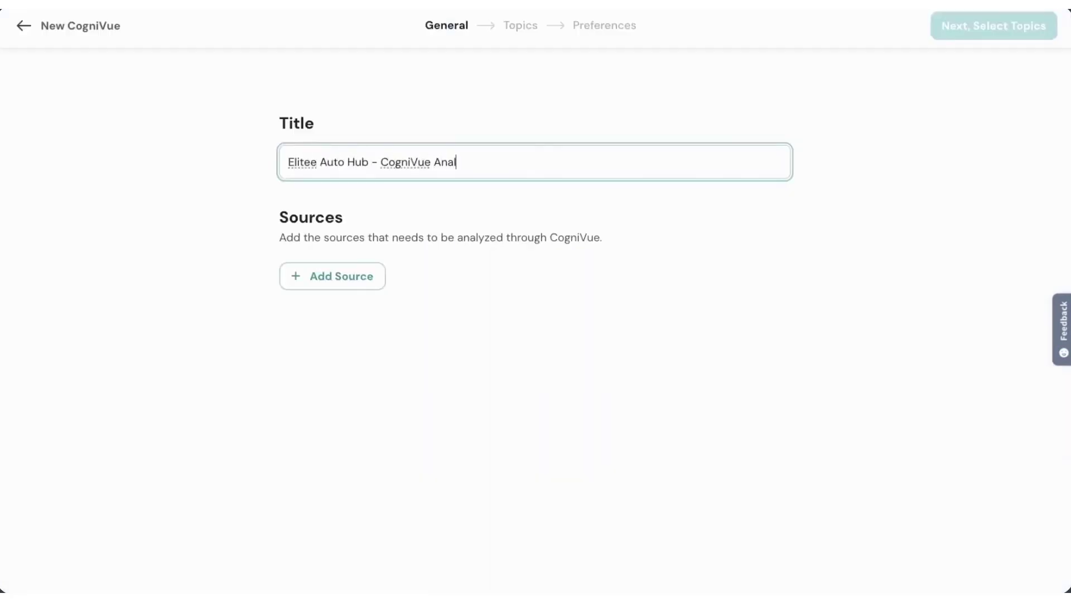
pyautogui.click(672, 491)
# - Add the Elitee Auto Hub - NPS survey with its reason-for-score question as source, then continue to Topics
pyautogui.click(379, 286)
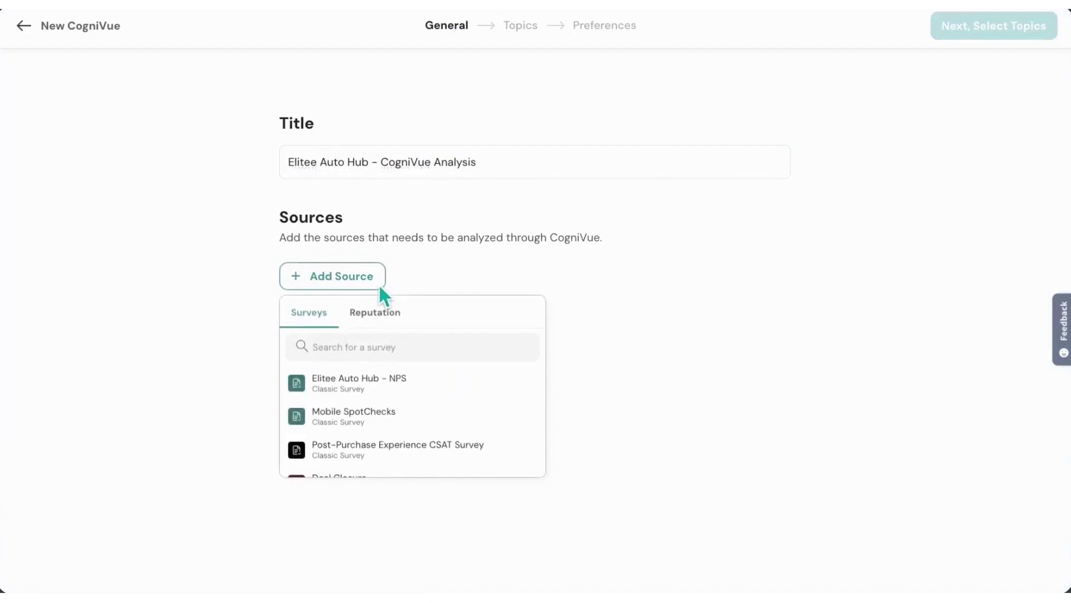
pyautogui.click(382, 383)
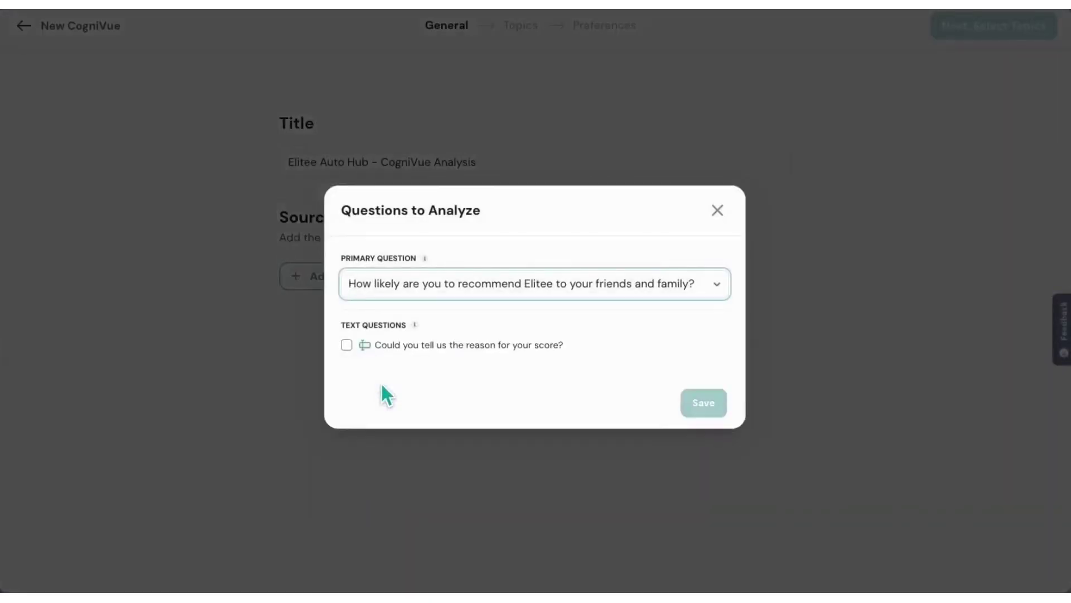
pyautogui.click(348, 350)
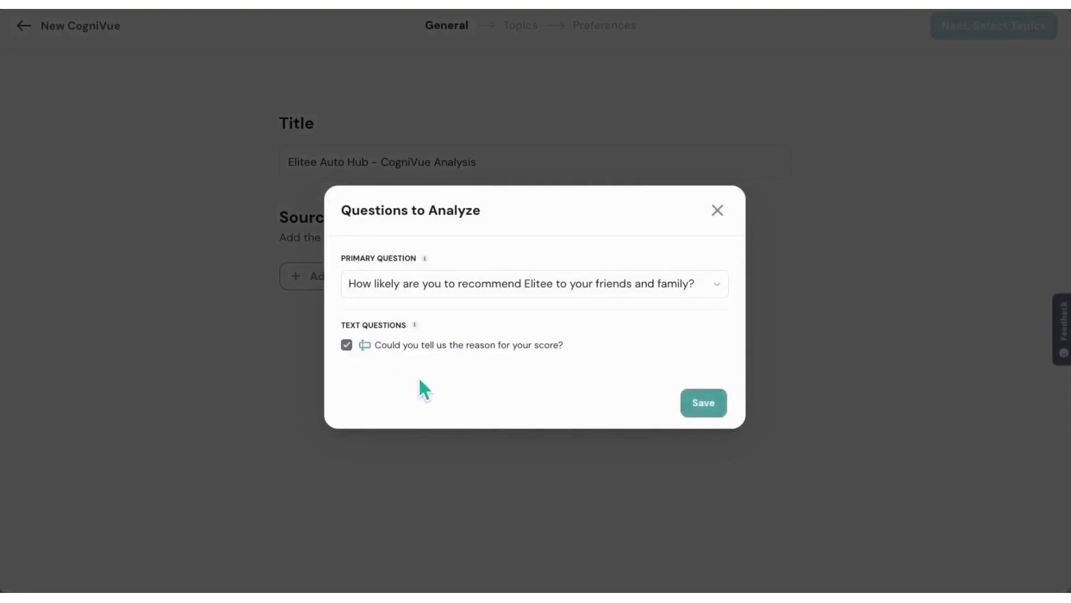
pyautogui.click(694, 403)
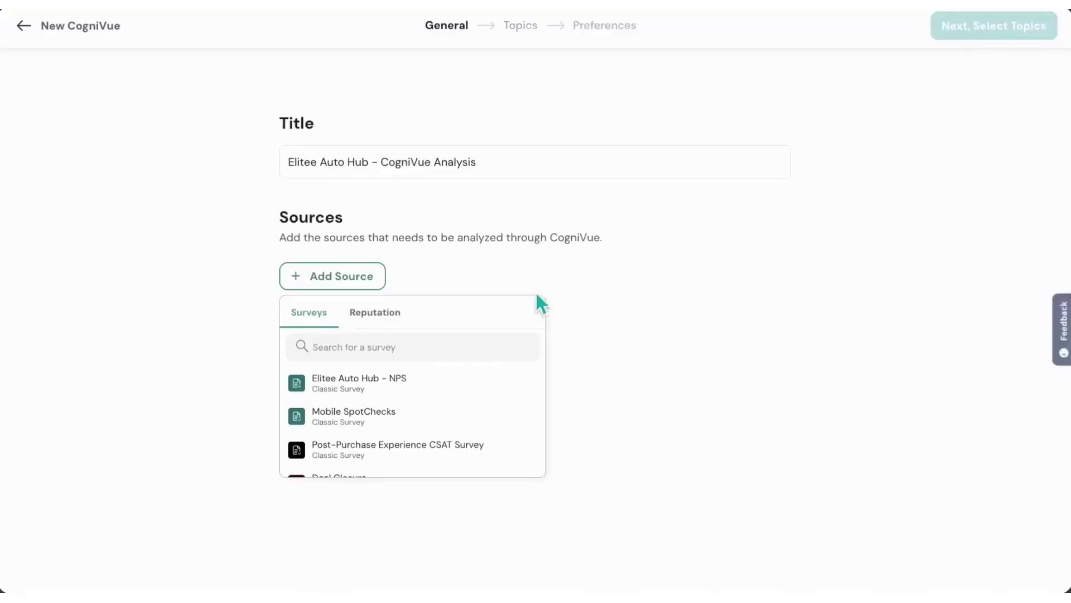
pyautogui.click(384, 318)
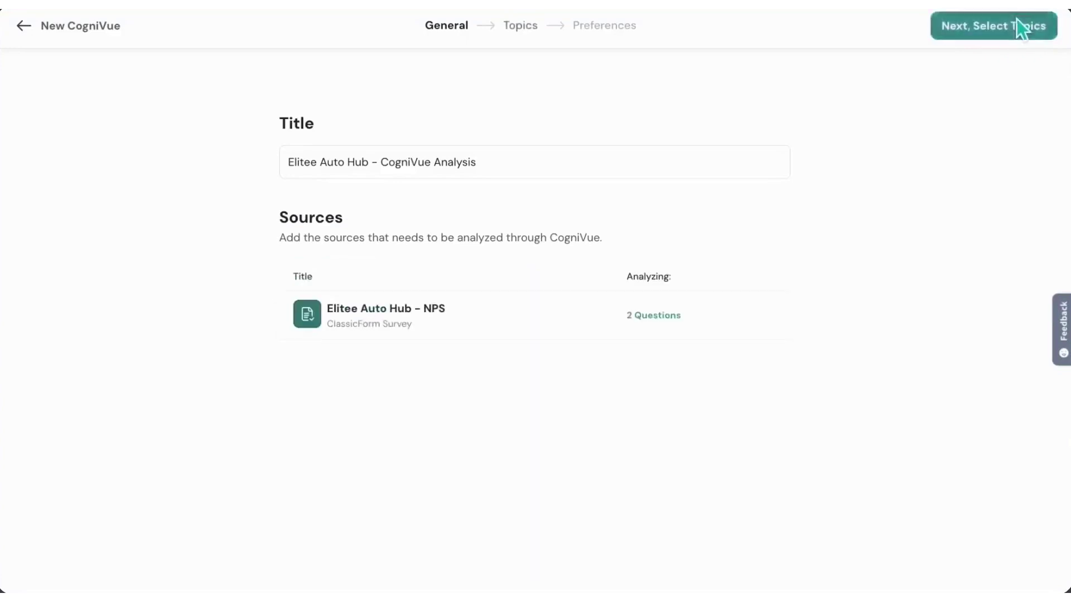
pyautogui.click(1017, 22)
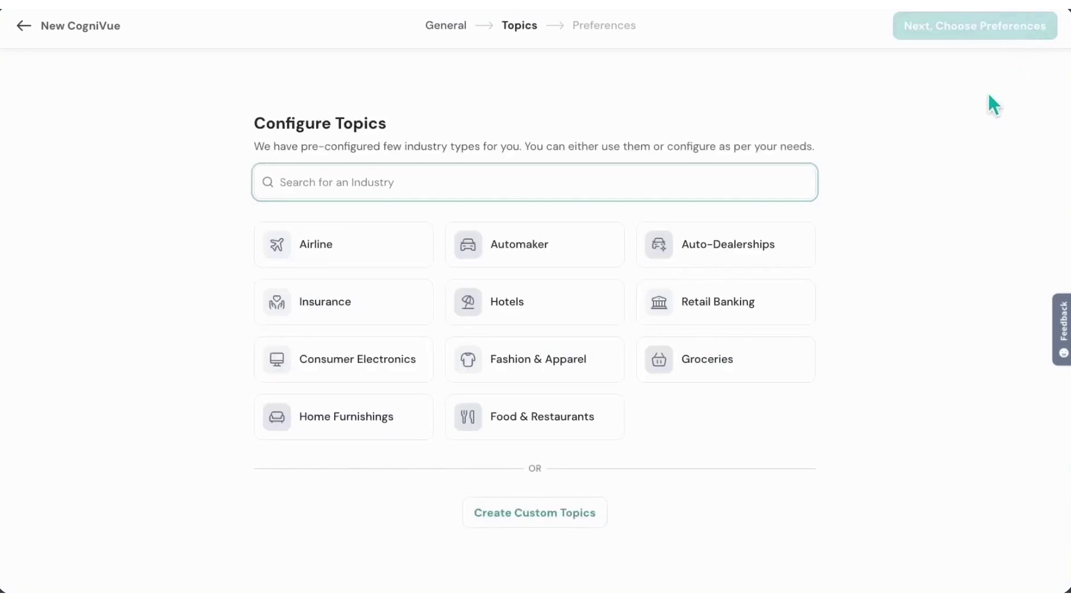
# - Choose Auto-Dealerships topics, review Customer Service and Financing Options subtopics, and set a 1-month history
pyautogui.click(809, 239)
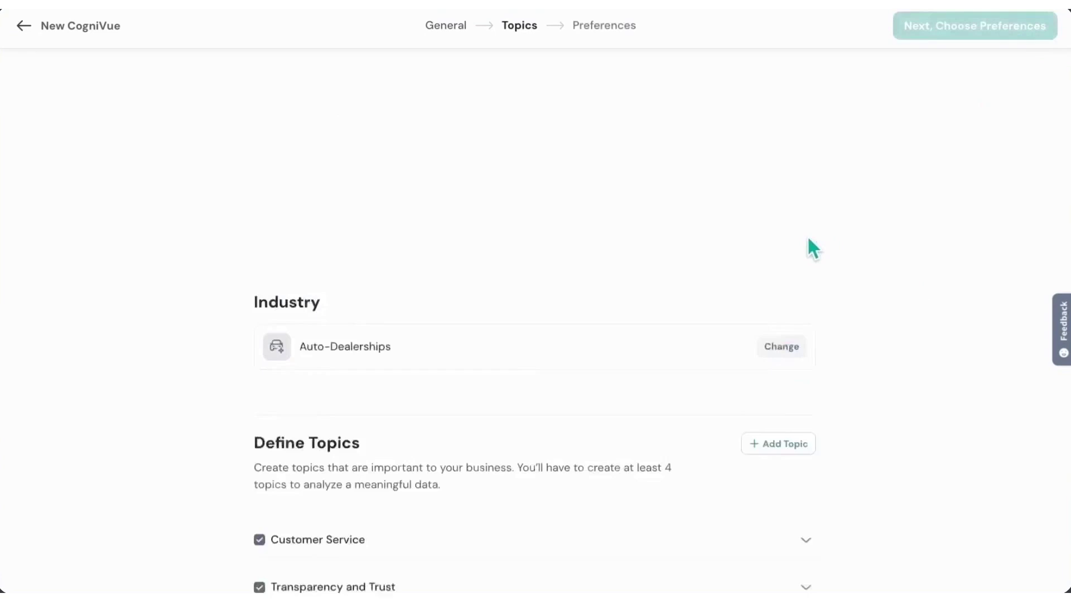
pyautogui.scroll(-4, 808, 240)
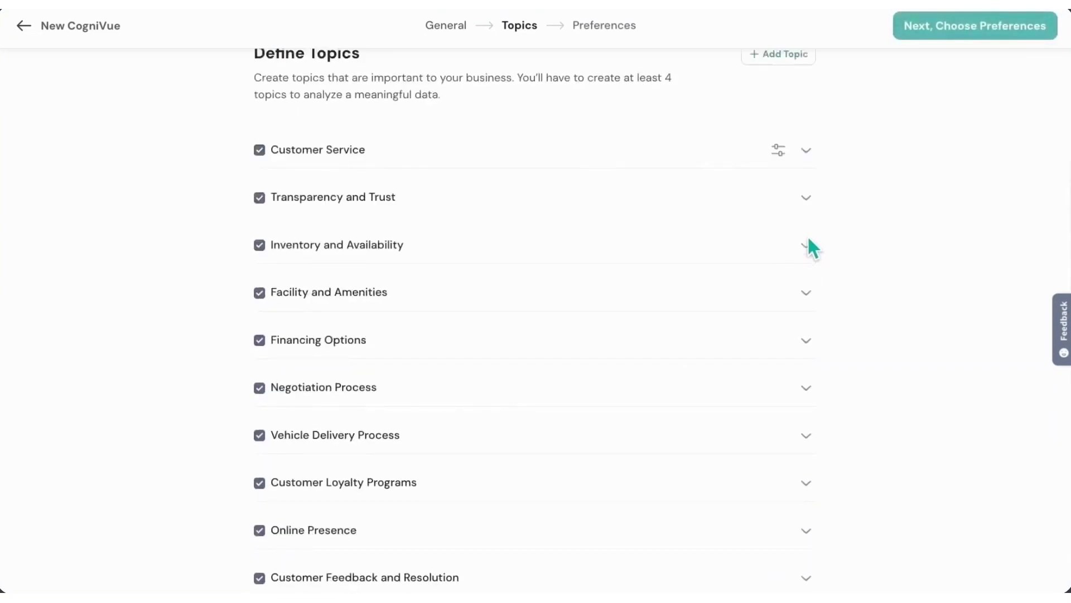
pyautogui.click(649, 159)
pyautogui.scroll(-2, 613, 334)
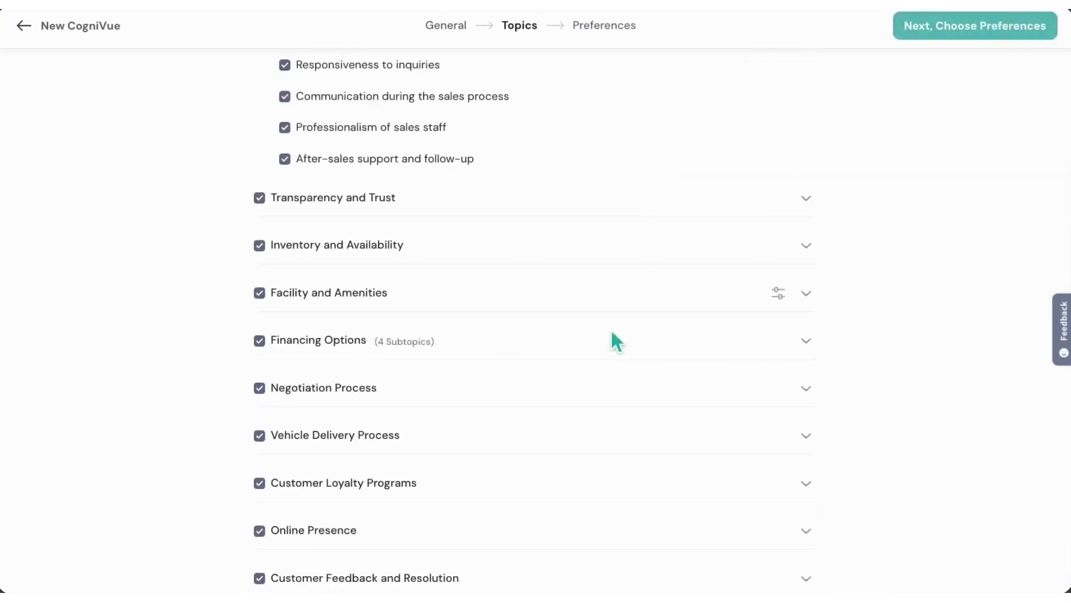
pyautogui.click(609, 338)
pyautogui.scroll(-2, 595, 349)
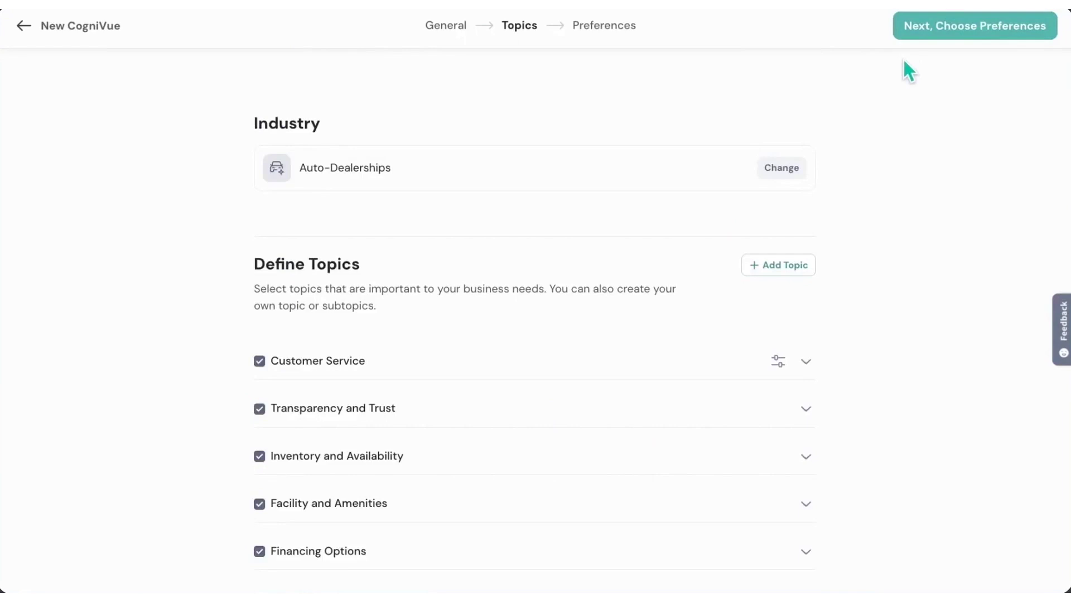
pyautogui.click(903, 29)
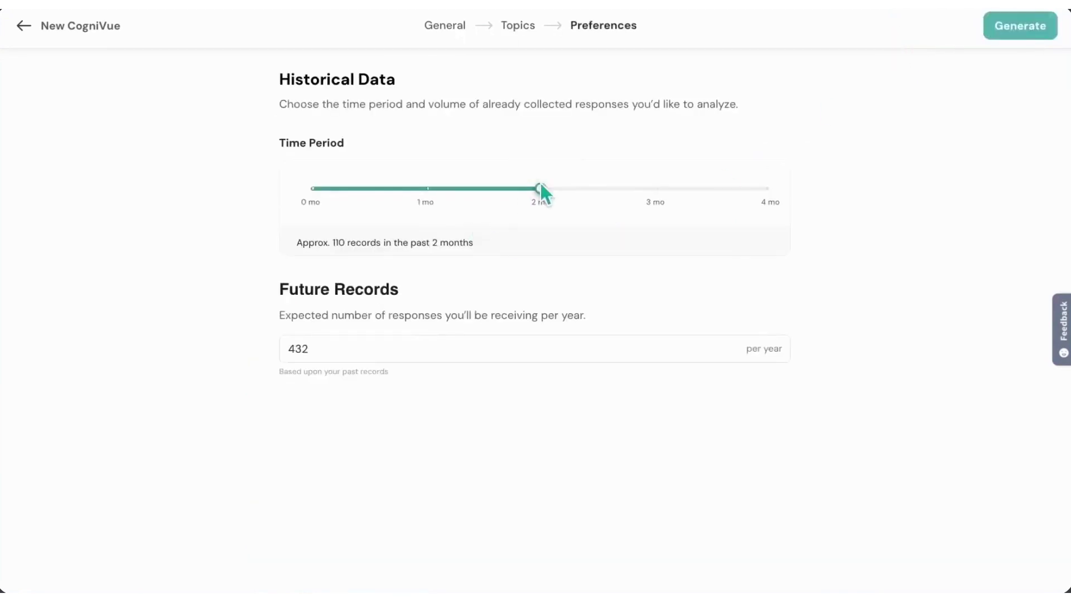
pyautogui.moveTo(541, 188); pyautogui.dragTo(625, 187)
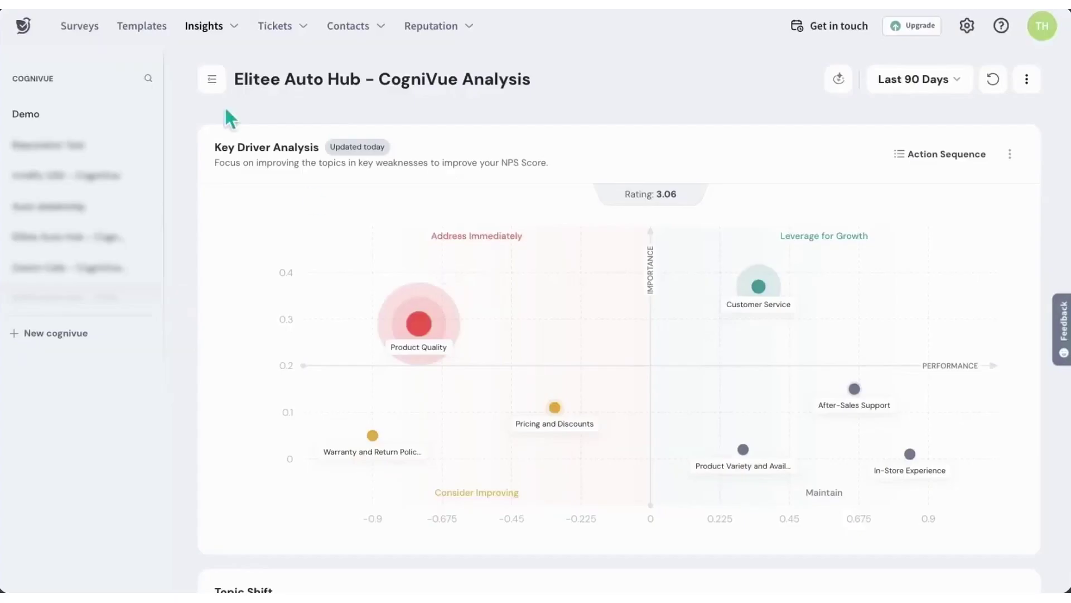
# - Dismiss the credits notice, inspect the Key Driver chart, and show the Action Sequence
pyautogui.click(209, 79)
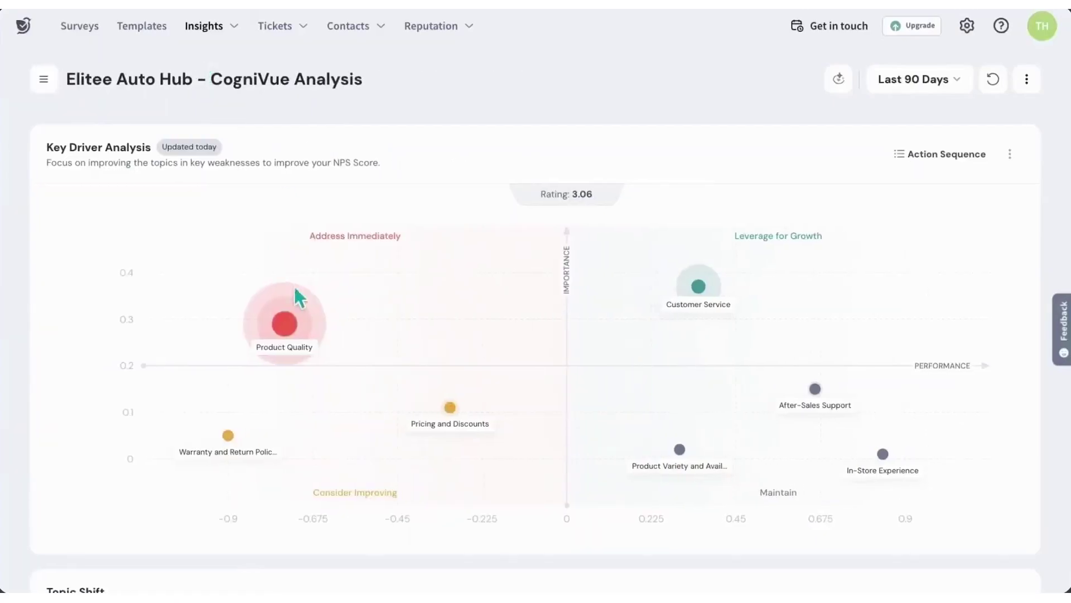
pyautogui.moveTo(684, 453)
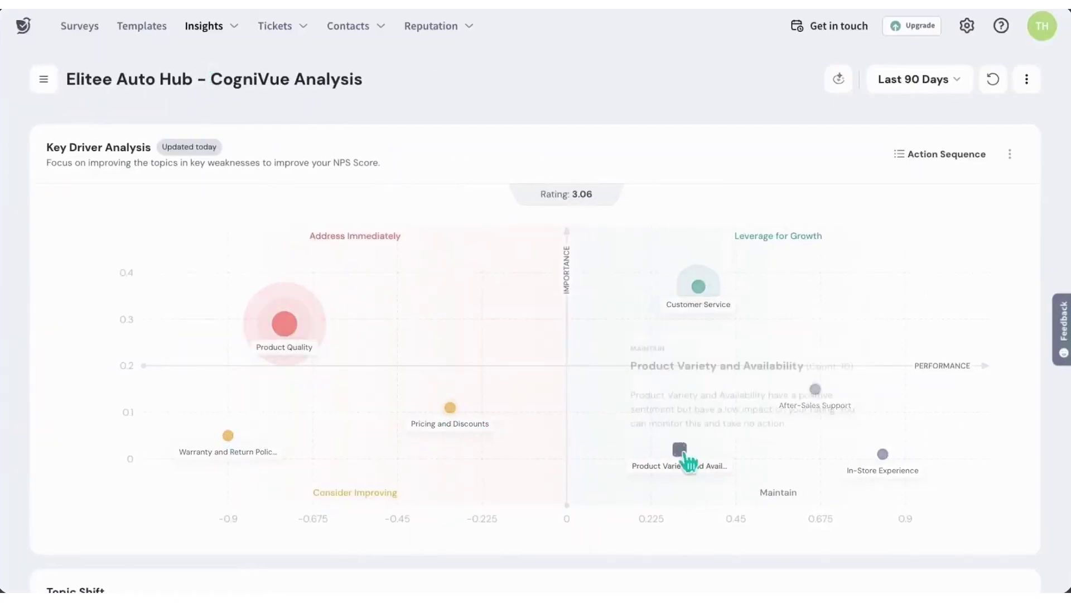
pyautogui.click(915, 161)
pyautogui.moveTo(960, 273)
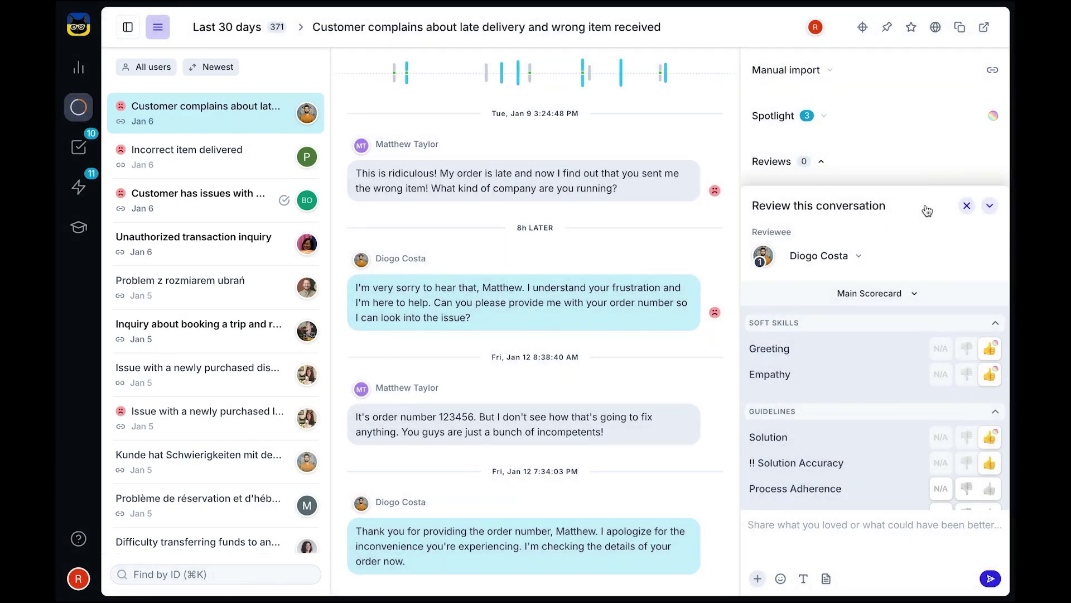
# - Expand the Spotlight insights for the late-delivery conversation and bring back the scorecard
pyautogui.click(990, 209)
pyautogui.click(825, 116)
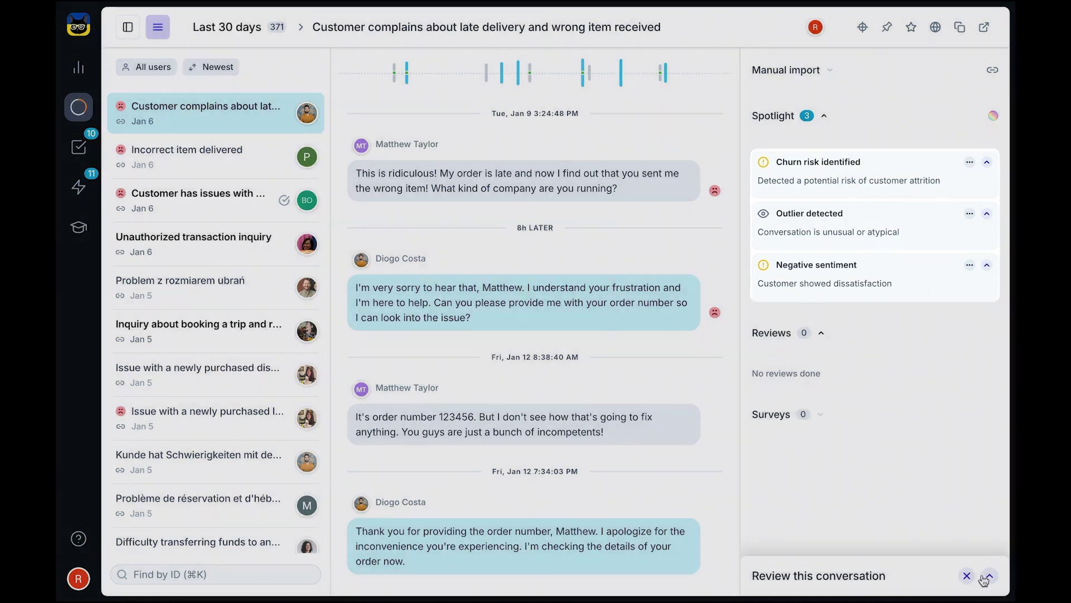
pyautogui.click(989, 575)
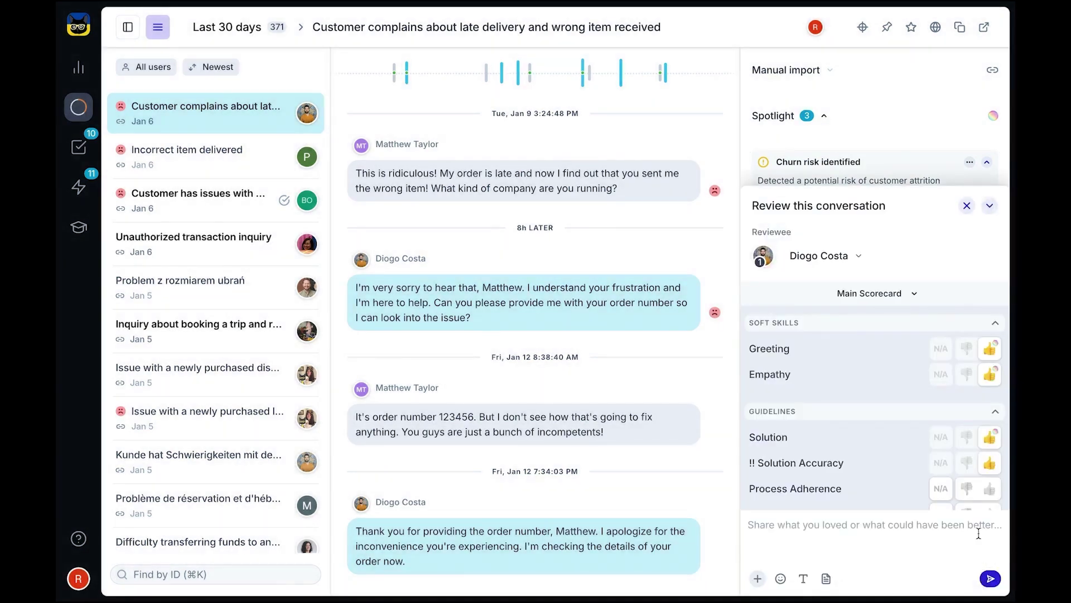
# - Rate Process Adherence down for incorrect troubleshooting, save, and view the AutoQA categories
pyautogui.click(966, 489)
pyautogui.click(864, 295)
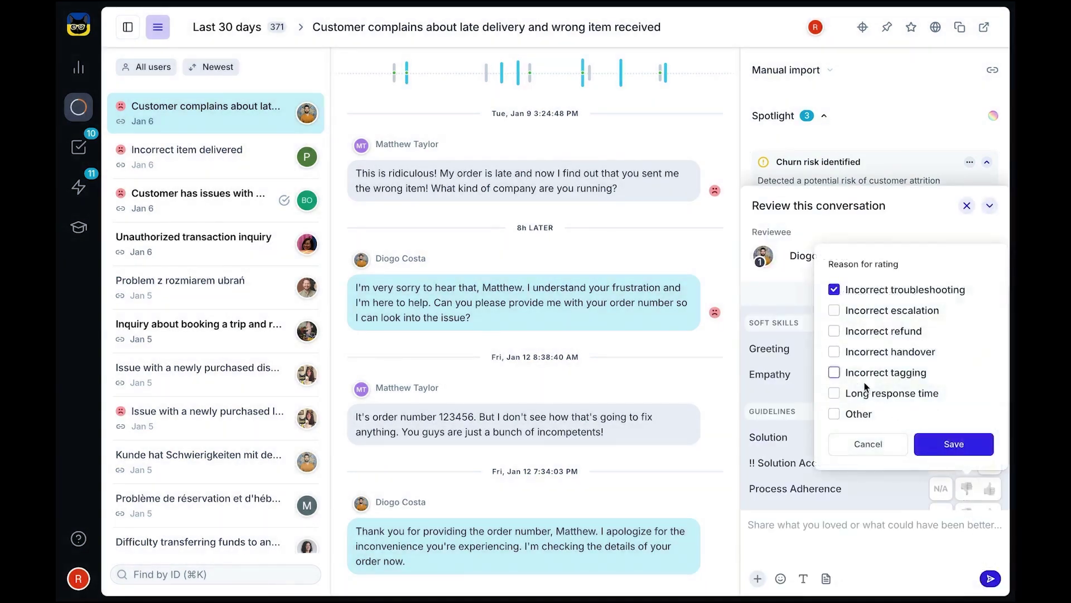
pyautogui.click(926, 441)
pyautogui.scroll(-2, 949, 435)
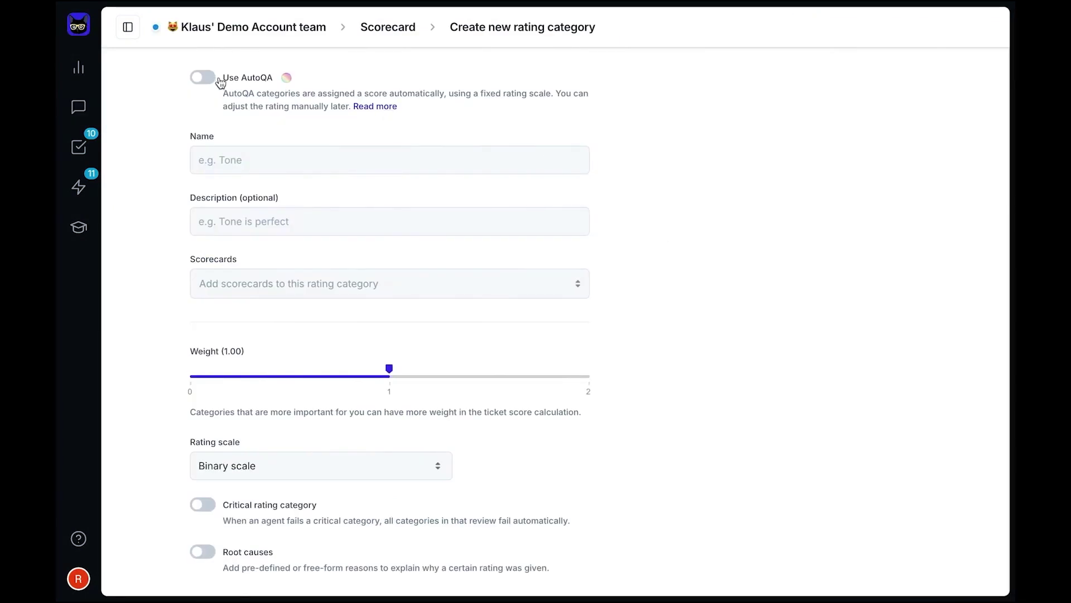
pyautogui.click(220, 82)
pyautogui.click(470, 216)
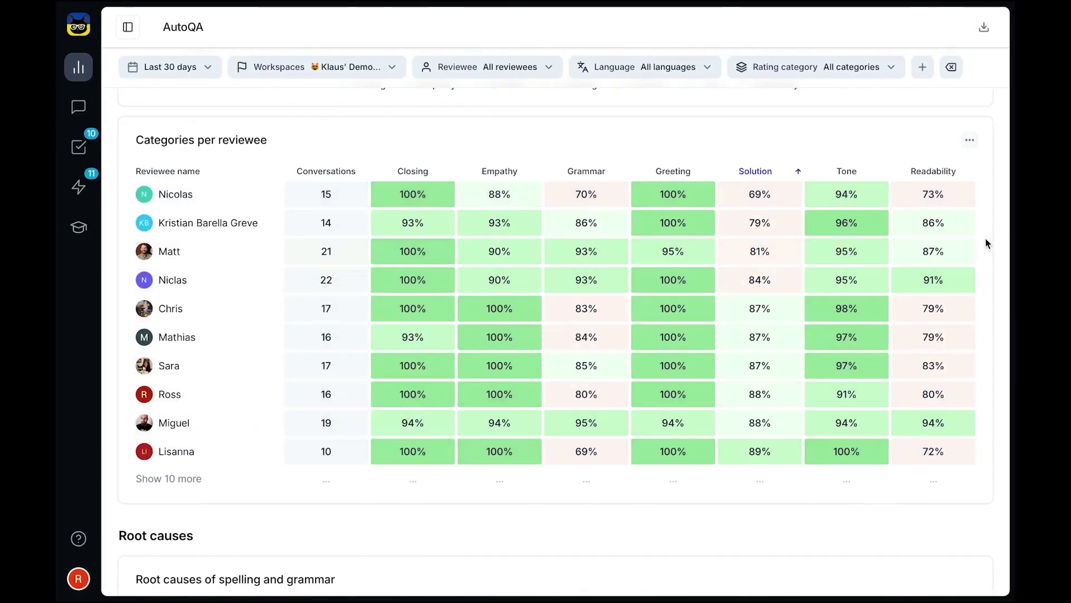
# - Start a new public filter with the condition Solution offered is 👎
pyautogui.scroll(10, 986, 239)
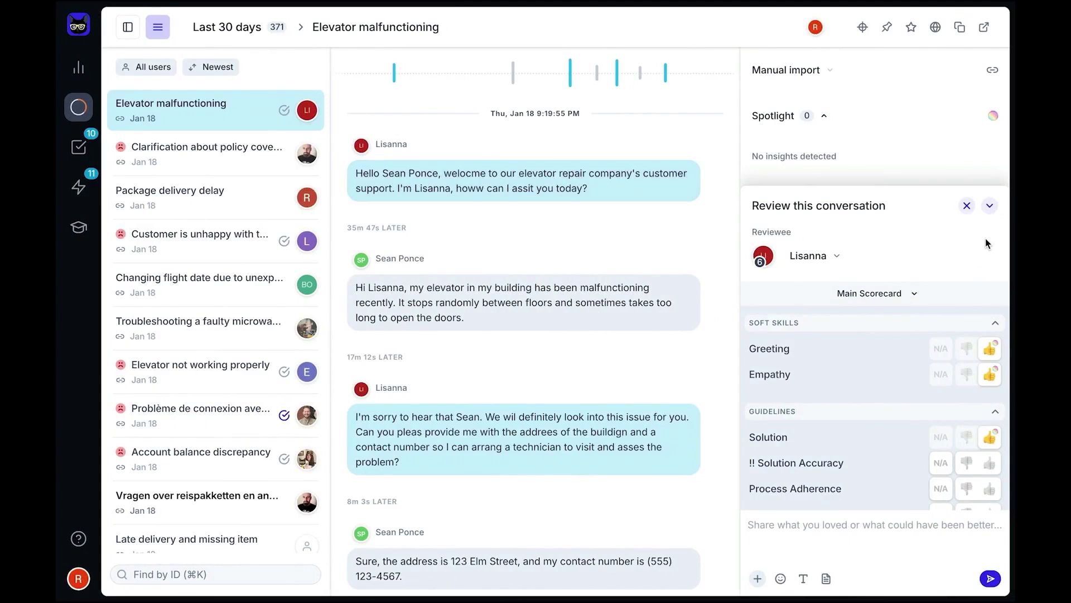
pyautogui.click(126, 28)
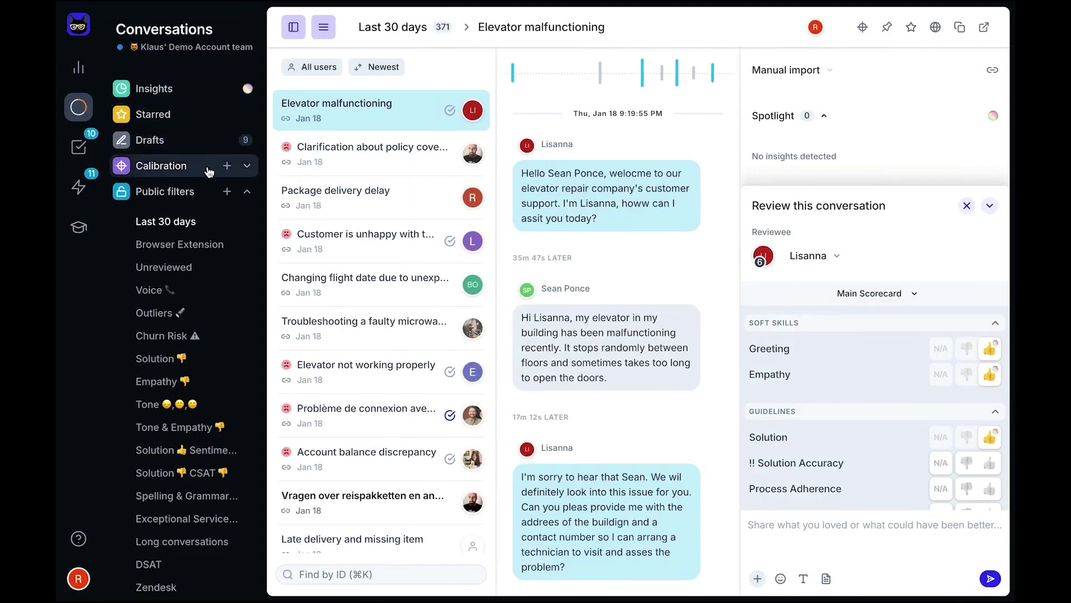
pyautogui.click(227, 192)
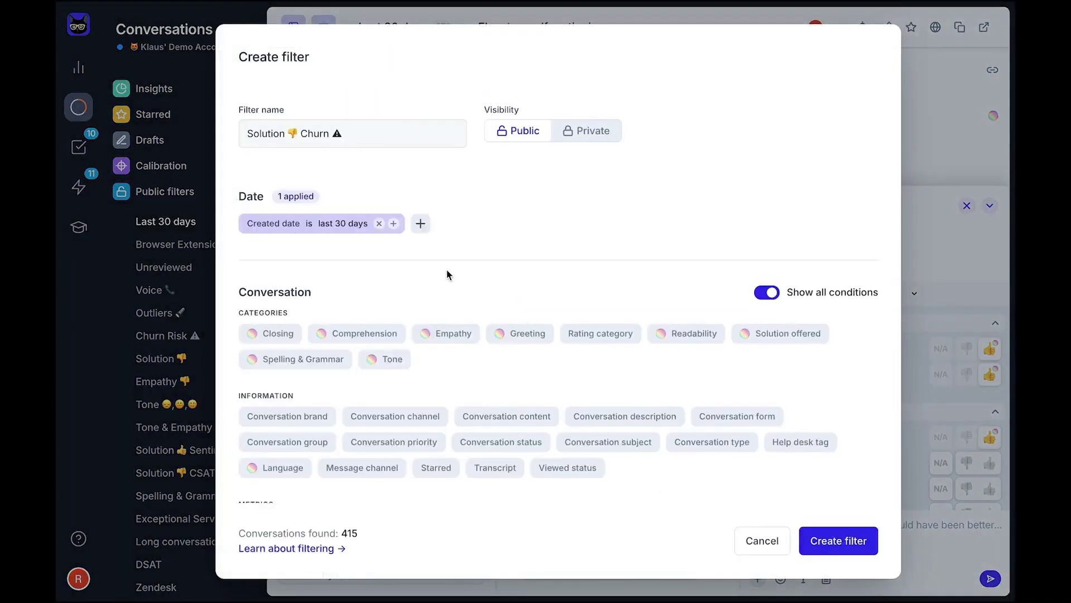
pyautogui.click(781, 333)
pyautogui.click(827, 444)
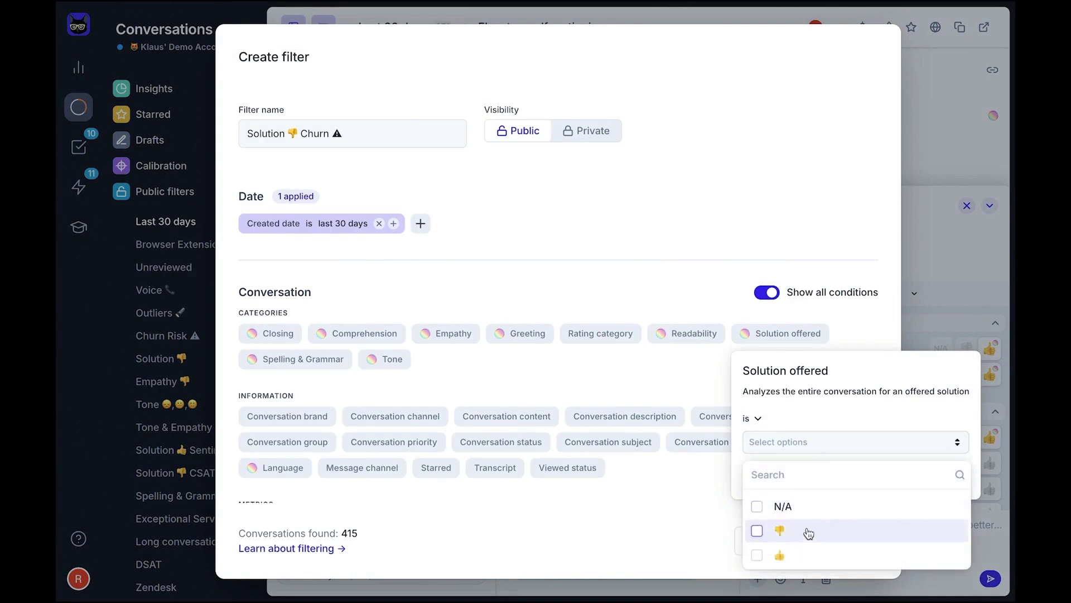
pyautogui.click(808, 533)
pyautogui.click(813, 475)
# - Add the Churn risk is detected condition and create the Solution 👎 Churn ⚠ filter
pyautogui.scroll(-10, 842, 487)
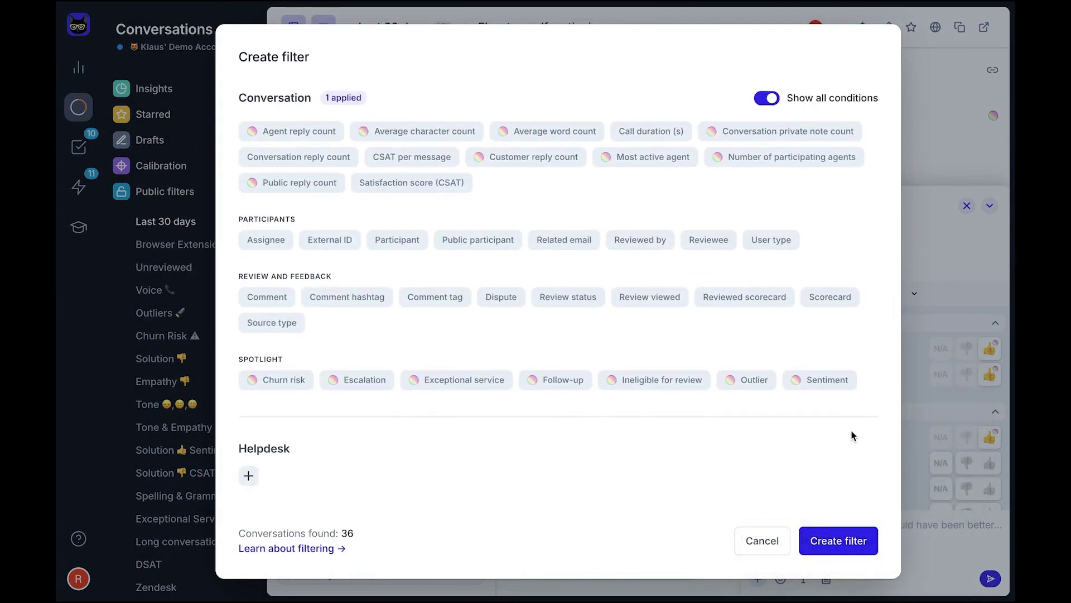
pyautogui.click(283, 382)
pyautogui.click(413, 506)
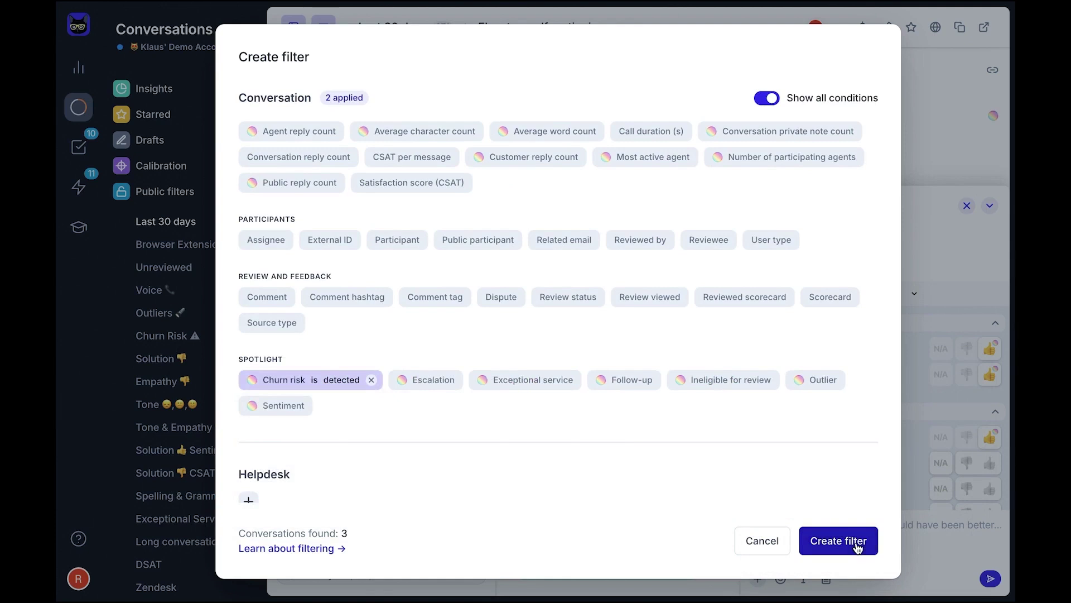
pyautogui.click(858, 548)
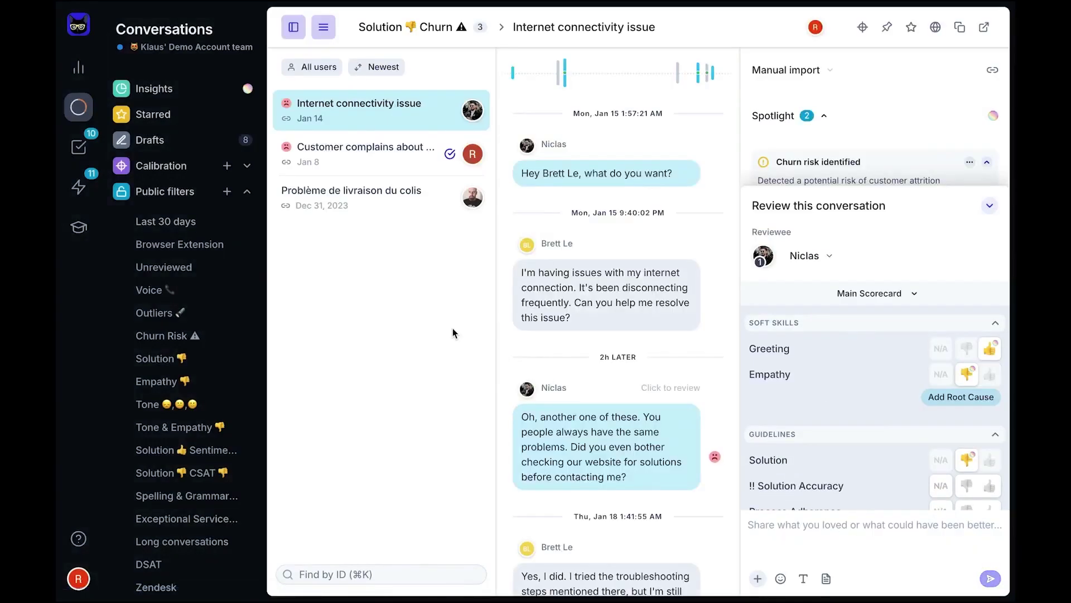
pyautogui.click(81, 150)
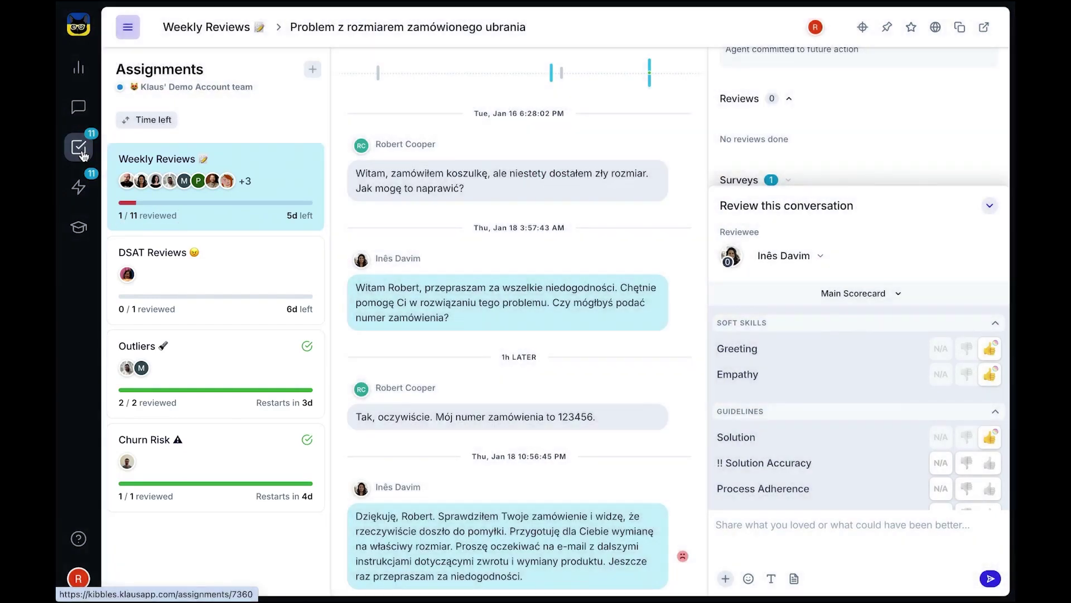
# - Translate the Polish ticket to English, rate every category positively, and submit the review
pyautogui.click(938, 31)
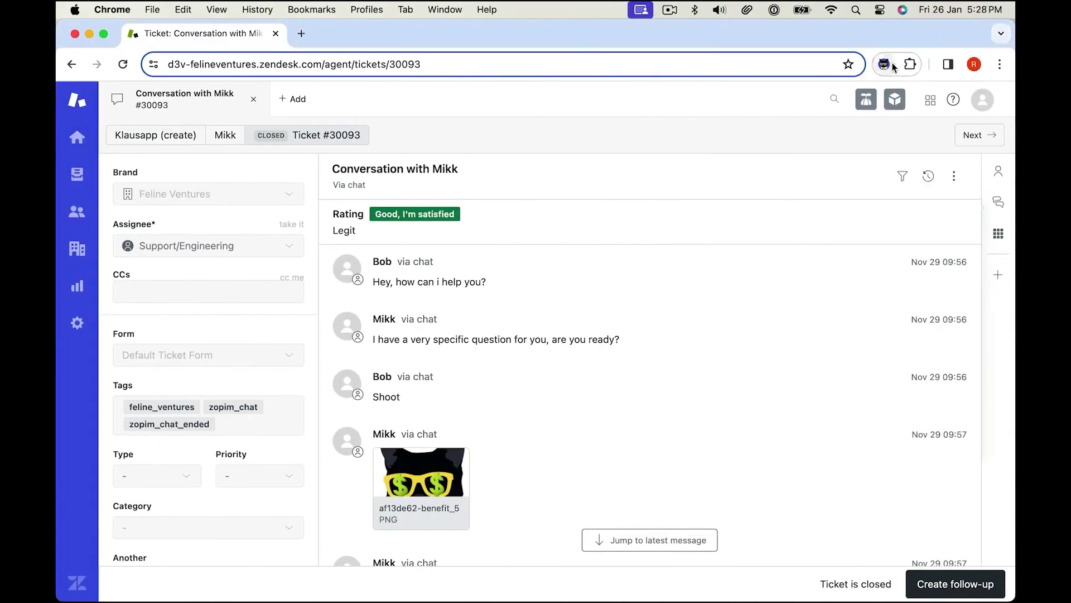
pyautogui.click(892, 66)
pyautogui.click(971, 307)
pyautogui.click(971, 333)
pyautogui.click(971, 396)
pyautogui.click(971, 421)
pyautogui.click(971, 447)
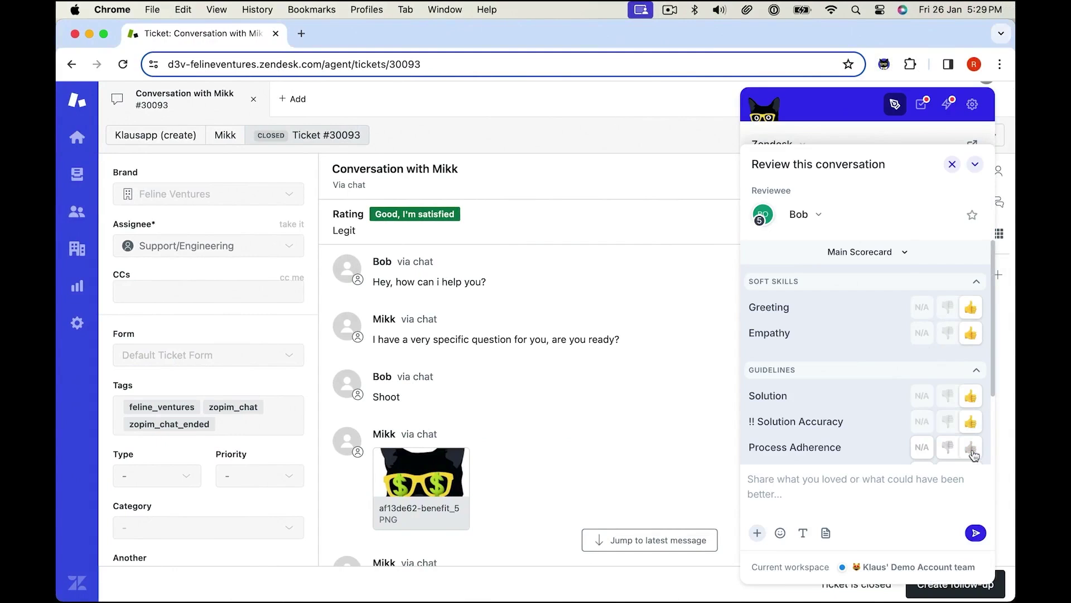
pyautogui.scroll(-2, 971, 390)
pyautogui.click(971, 377)
pyautogui.click(970, 439)
pyautogui.click(976, 533)
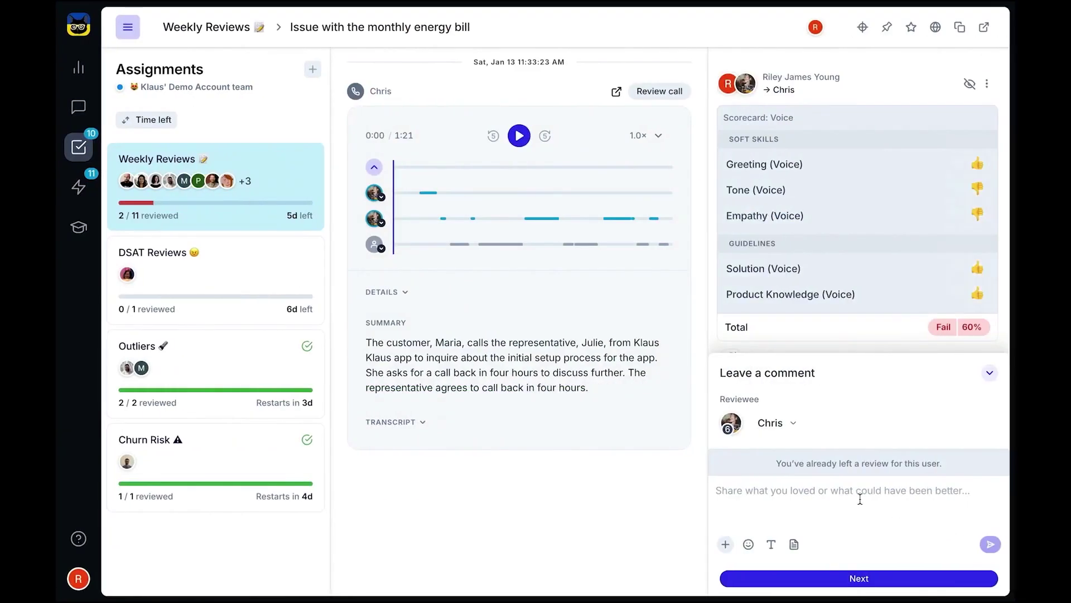
# - Read through the expanded call transcript, then load the next Weekly Reviews conversation
pyautogui.click(424, 424)
pyautogui.scroll(-10, 425, 429)
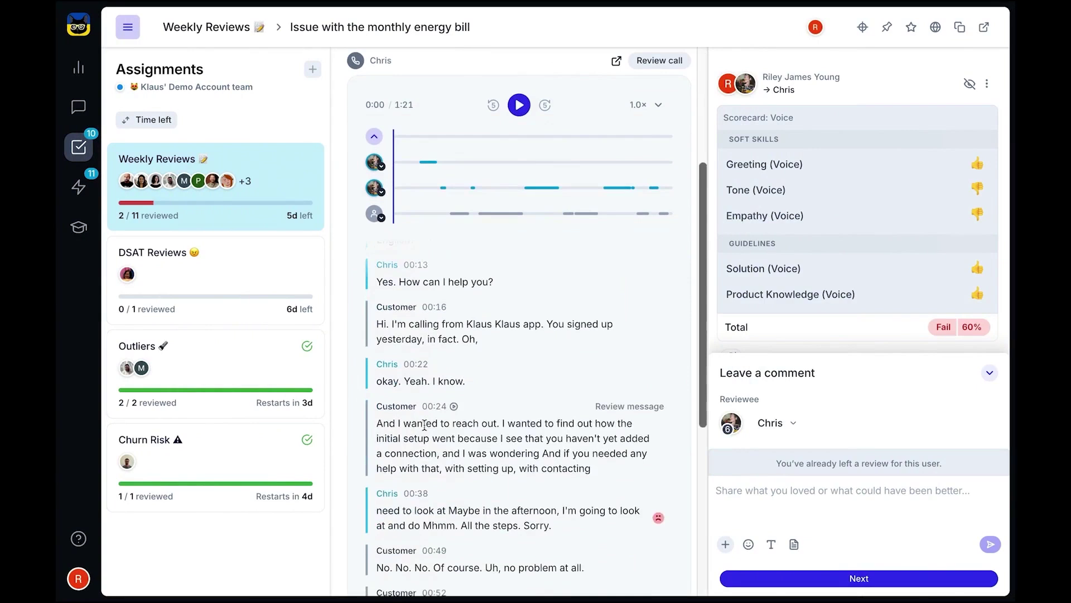
pyautogui.scroll(4, 426, 429)
pyautogui.scroll(6, 425, 430)
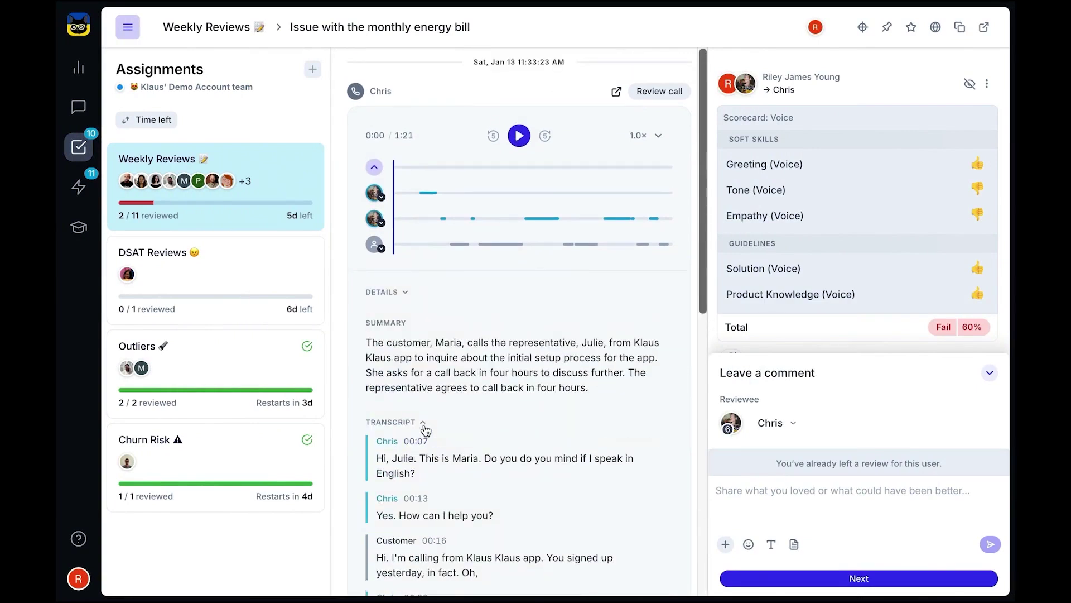
pyautogui.click(877, 577)
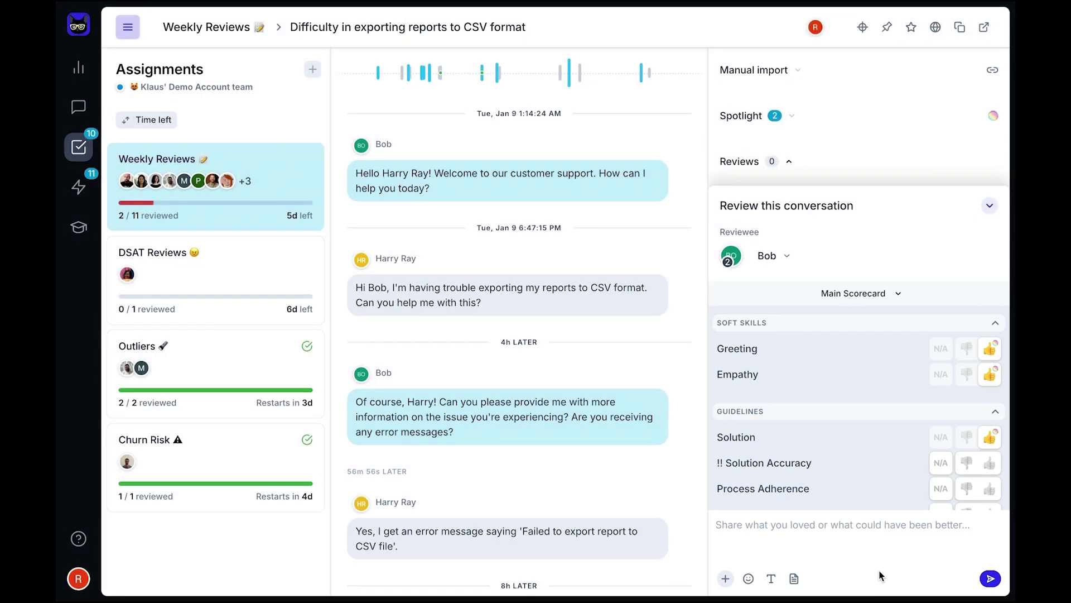
# - Rate Process Adherence down with the reason Incorrect troubleshooting
pyautogui.scroll(-2, 890, 457)
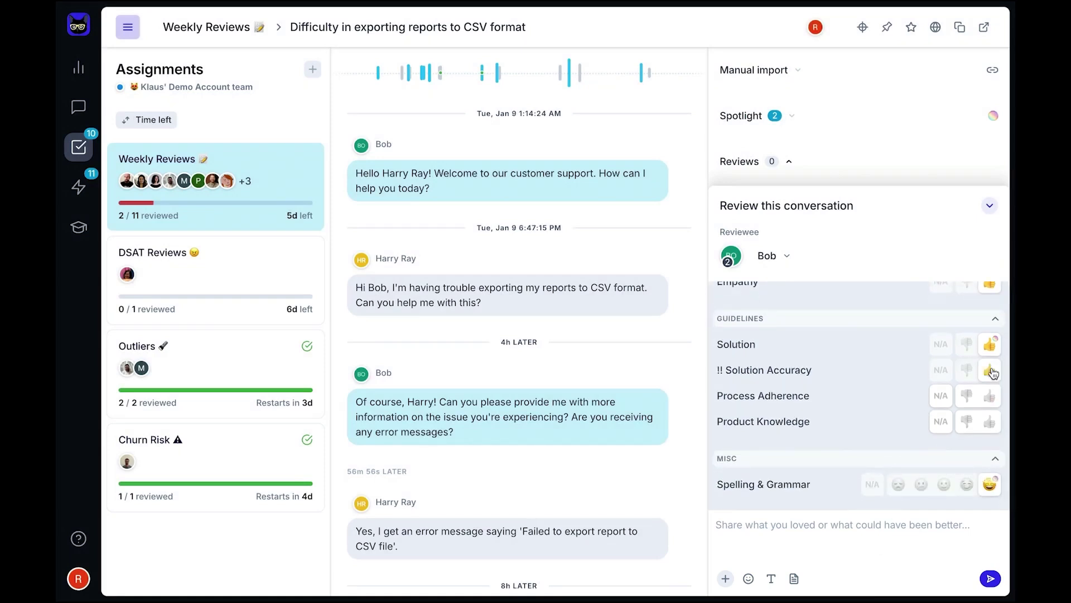
pyautogui.click(967, 396)
pyautogui.click(853, 198)
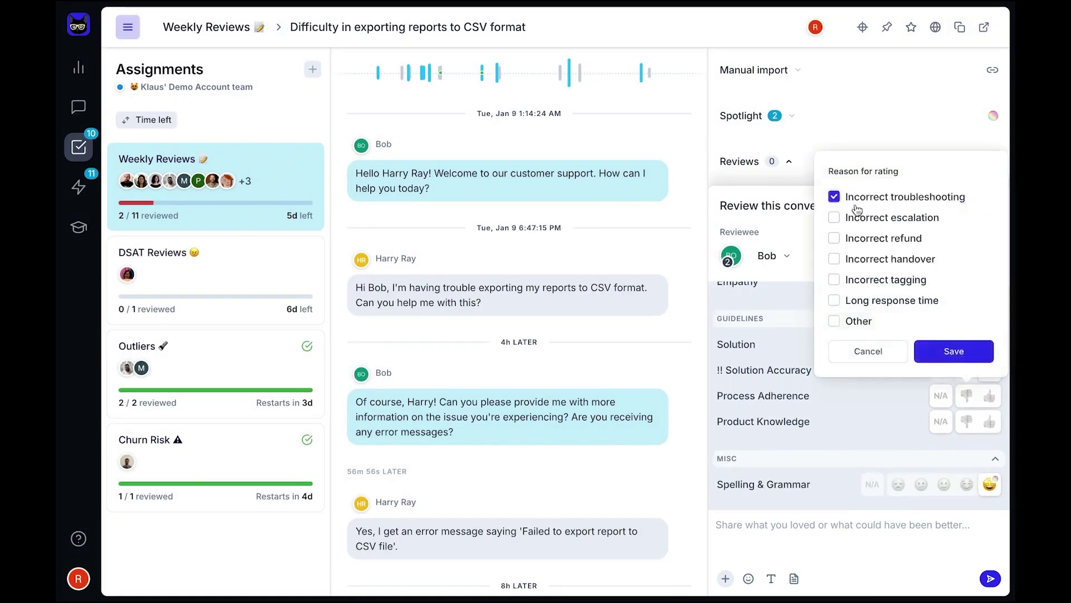
pyautogui.click(953, 352)
# - Rate Product Knowledge down, paste the prepared feedback comment, and send the review
pyautogui.click(967, 441)
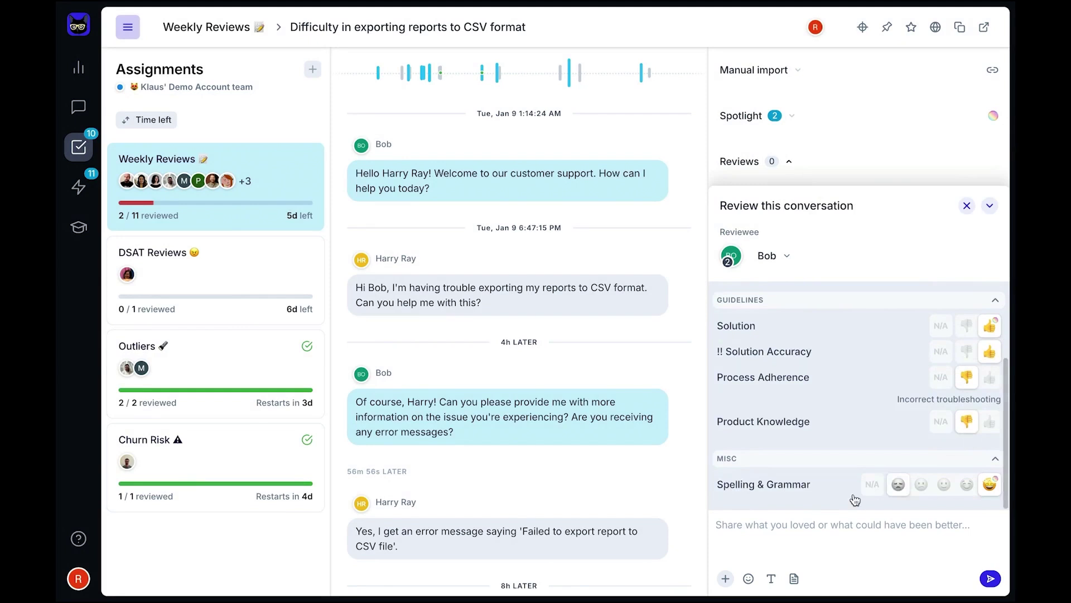
pyautogui.click(716, 528)
pyautogui.hotkey('ctrl', 'v')
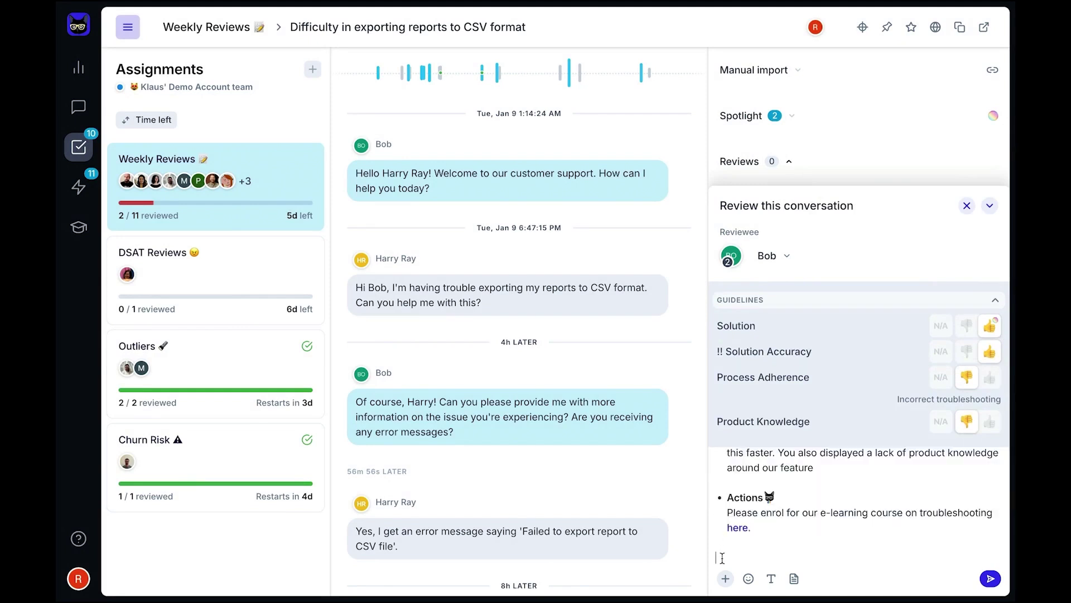
pyautogui.click(725, 578)
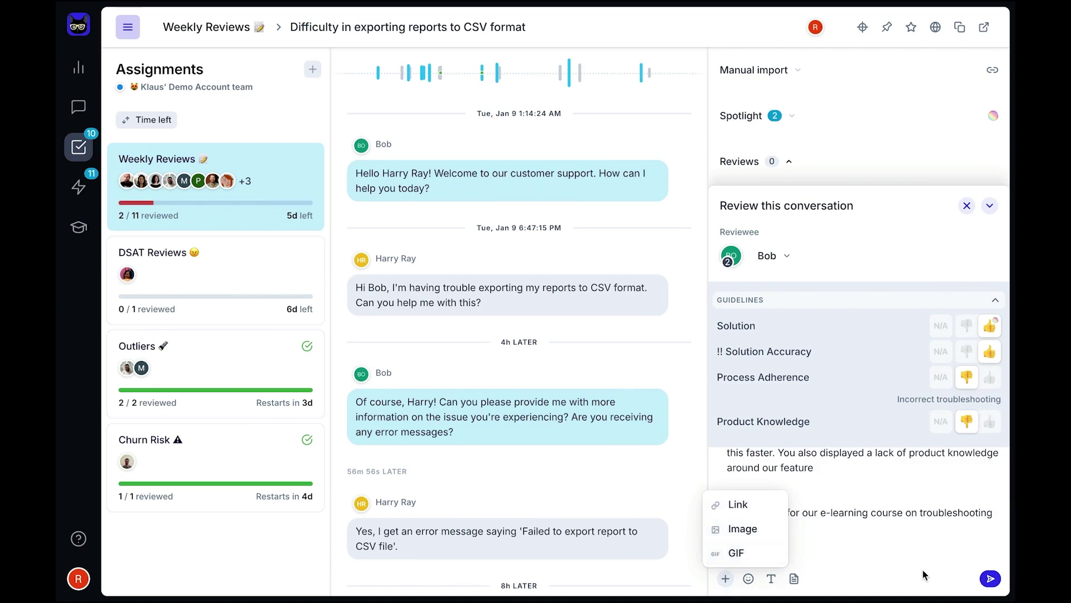
pyautogui.click(991, 578)
pyautogui.click(989, 373)
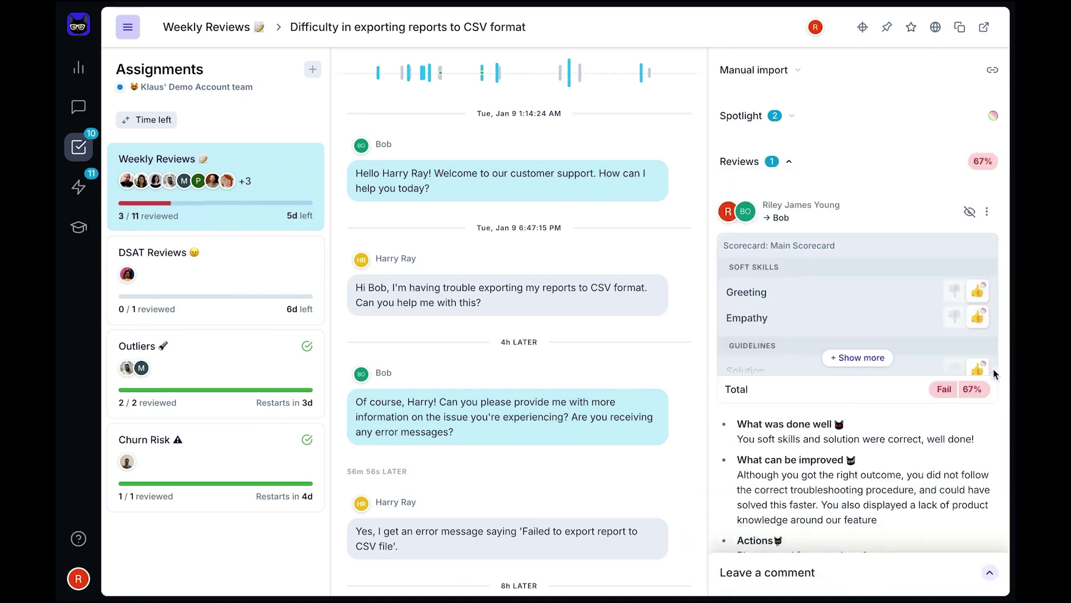
pyautogui.scroll(-2, 997, 335)
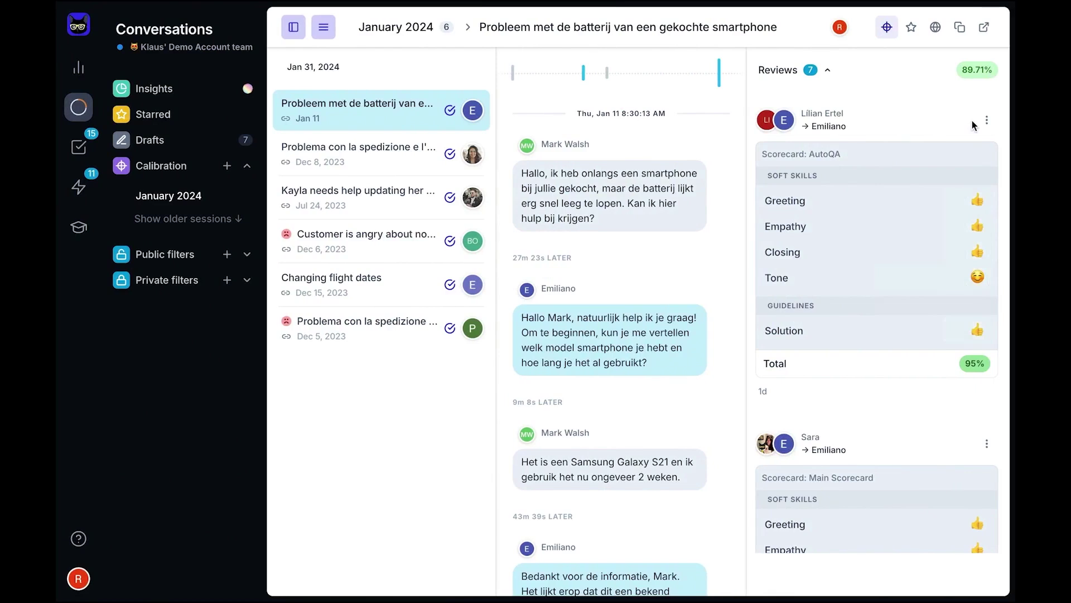
# - In the Klaus extension, thumbs-up Review Accuracy and Comment Quality, and thumbs-down Review Time as Too slow
pyautogui.scroll(-10, 1003, 155)
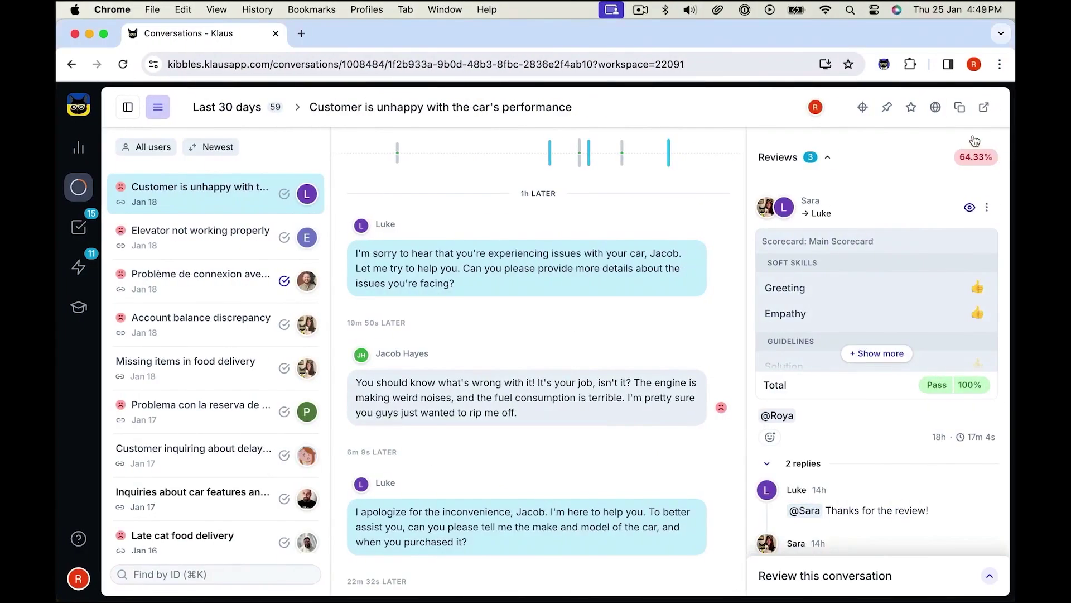
pyautogui.click(884, 64)
pyautogui.click(702, 393)
pyautogui.click(702, 420)
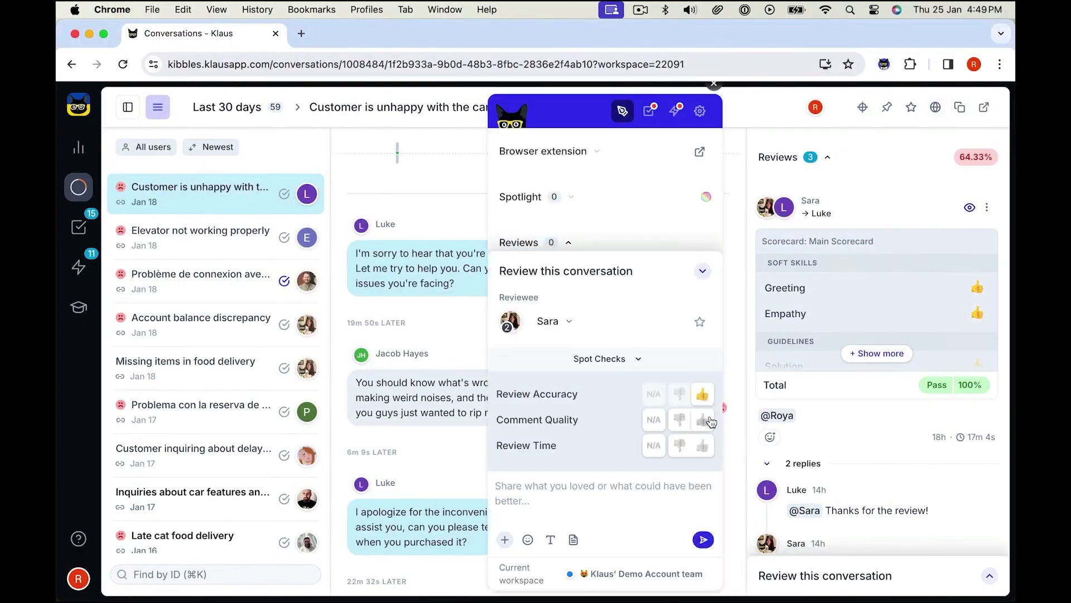
pyautogui.click(680, 446)
pyautogui.click(574, 353)
pyautogui.click(658, 399)
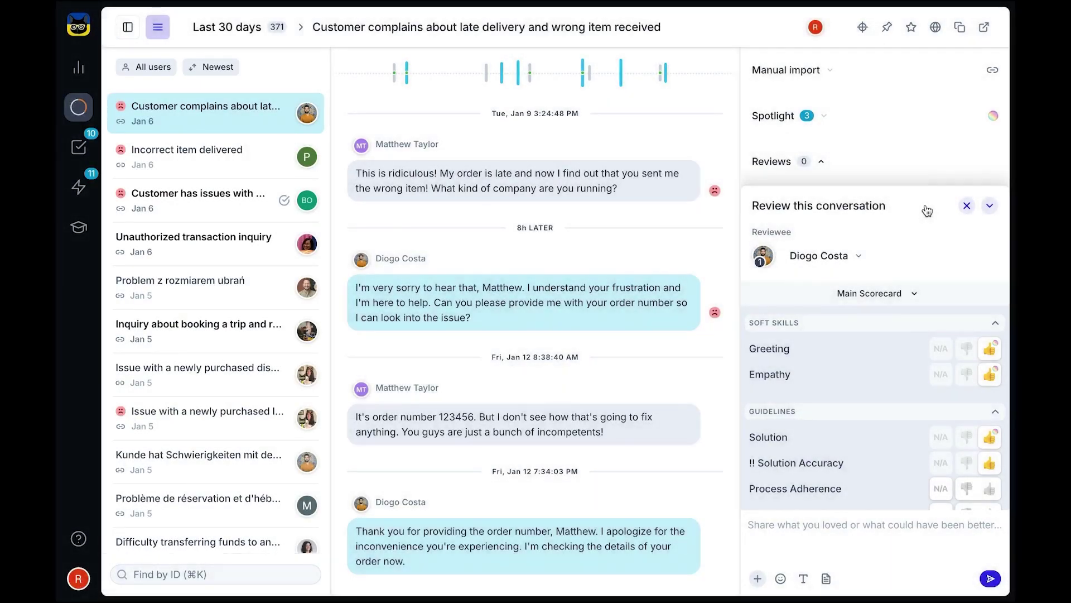
# - Collapse the review form, expand the Spotlight insights, and reopen the review
pyautogui.click(990, 206)
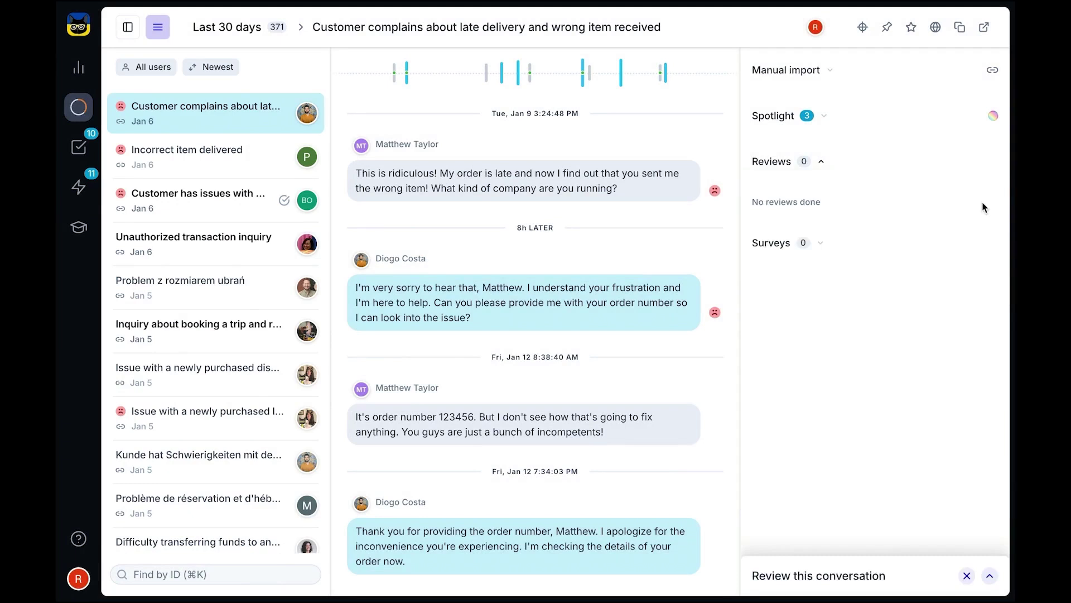
pyautogui.click(824, 116)
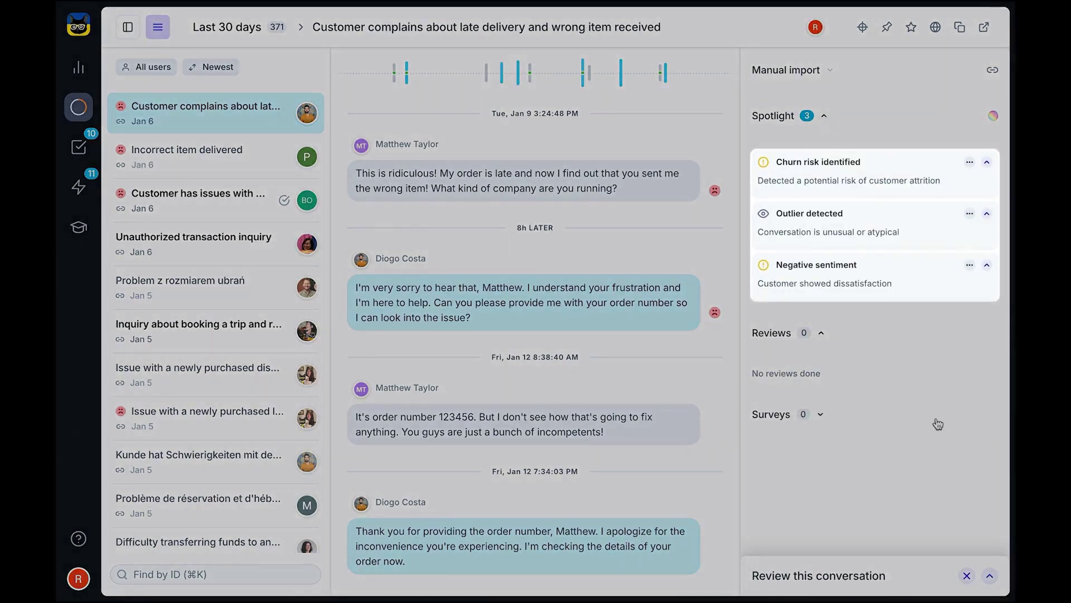
pyautogui.click(990, 576)
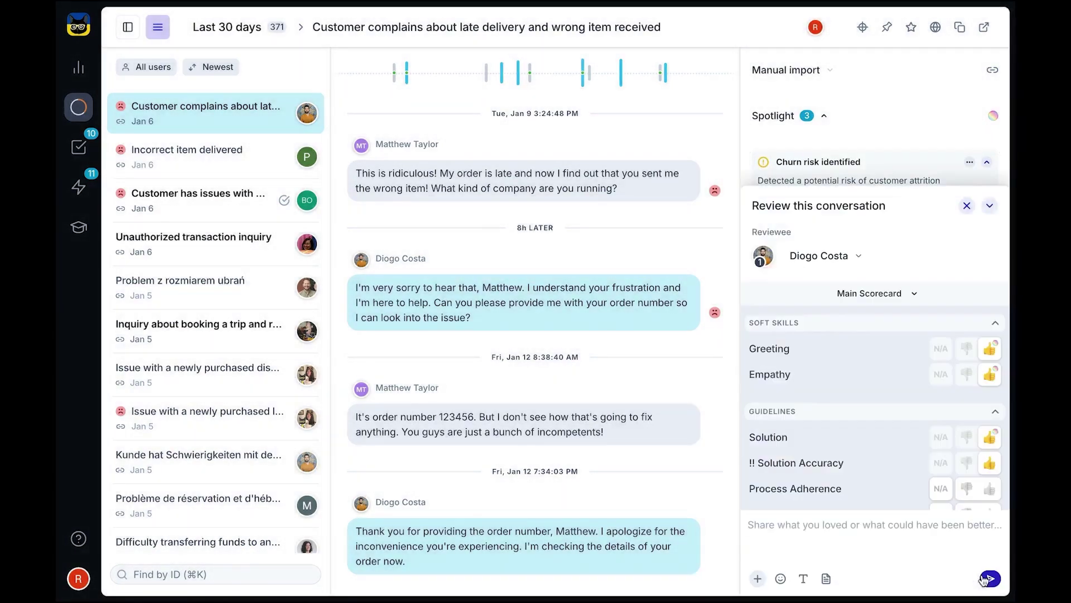
# - Rate Process Adherence down for incorrect troubleshooting and long response time, and Product Knowledge down
pyautogui.click(967, 488)
pyautogui.click(864, 293)
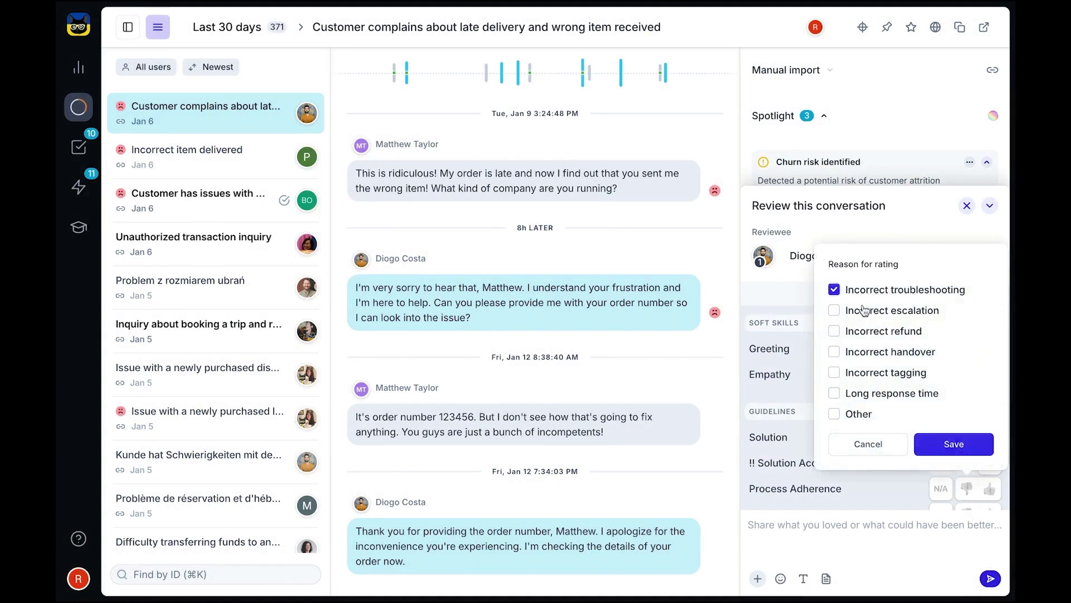
pyautogui.click(864, 392)
pyautogui.click(937, 444)
pyautogui.click(965, 424)
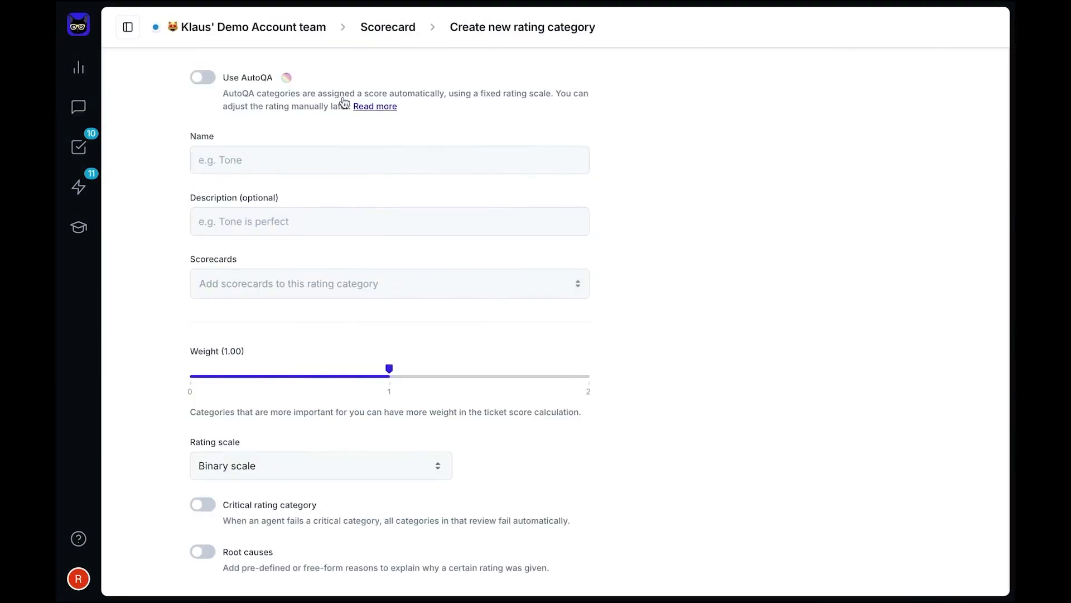
# - Turn on automatic AutoQA scoring for the category and view the AutoQA categories list
pyautogui.click(204, 77)
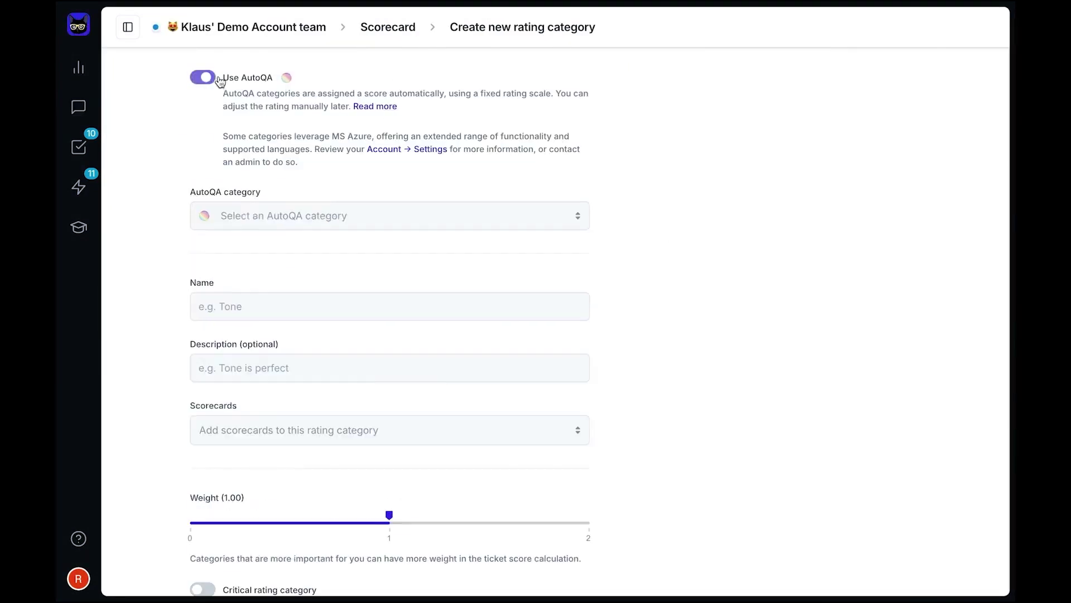
pyautogui.click(411, 207)
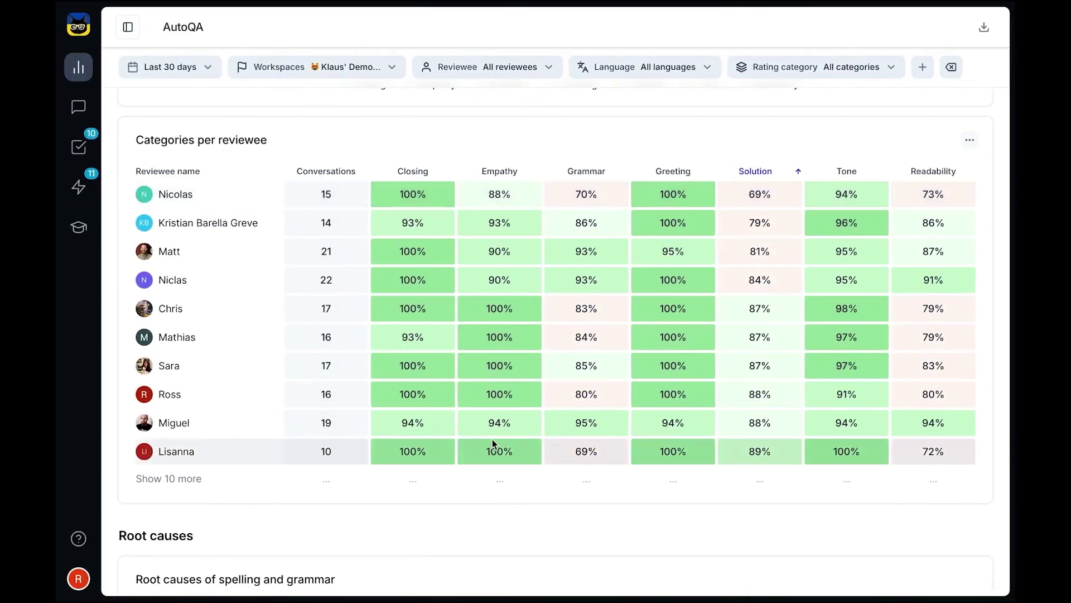
pyautogui.scroll(10, 986, 239)
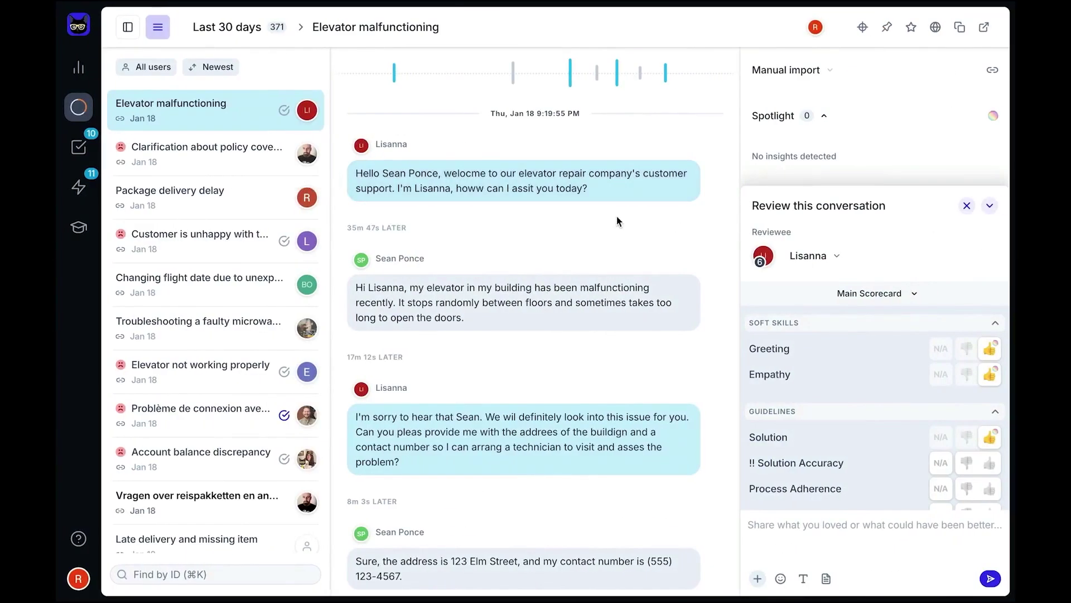
# - Create a public filter for Solution offered 👎 and churn risk detected, then go to Assignments
pyautogui.click(128, 27)
pyautogui.click(228, 194)
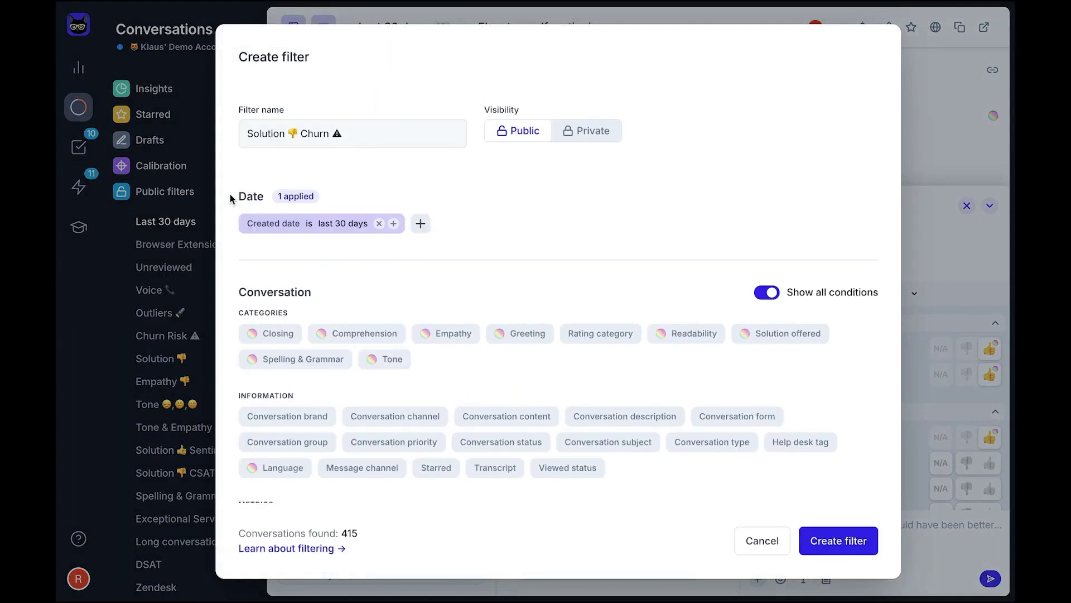
pyautogui.click(783, 335)
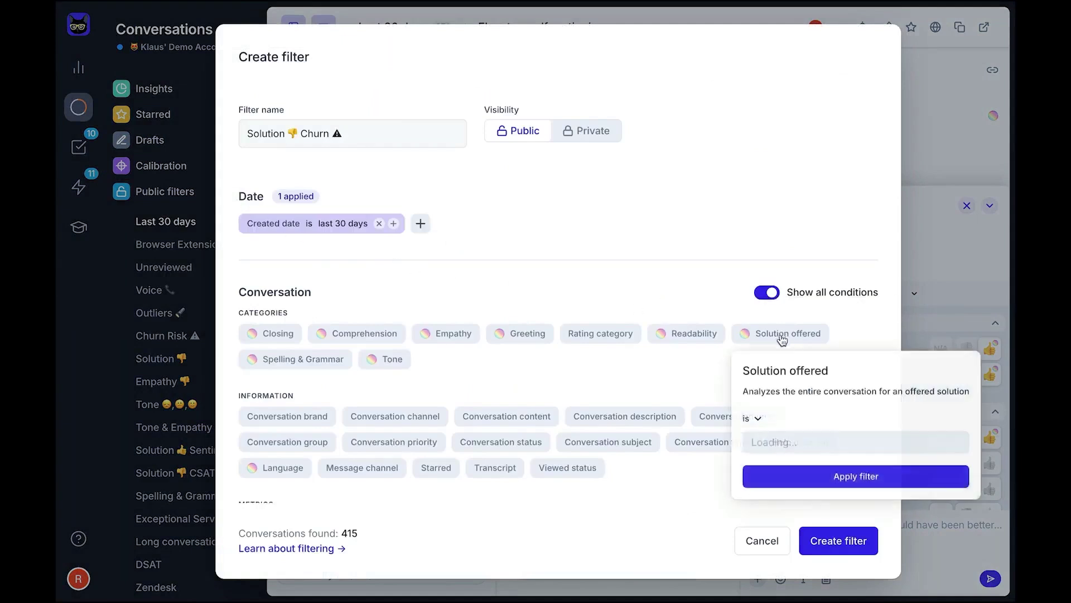
pyautogui.click(825, 442)
pyautogui.click(805, 537)
pyautogui.click(856, 476)
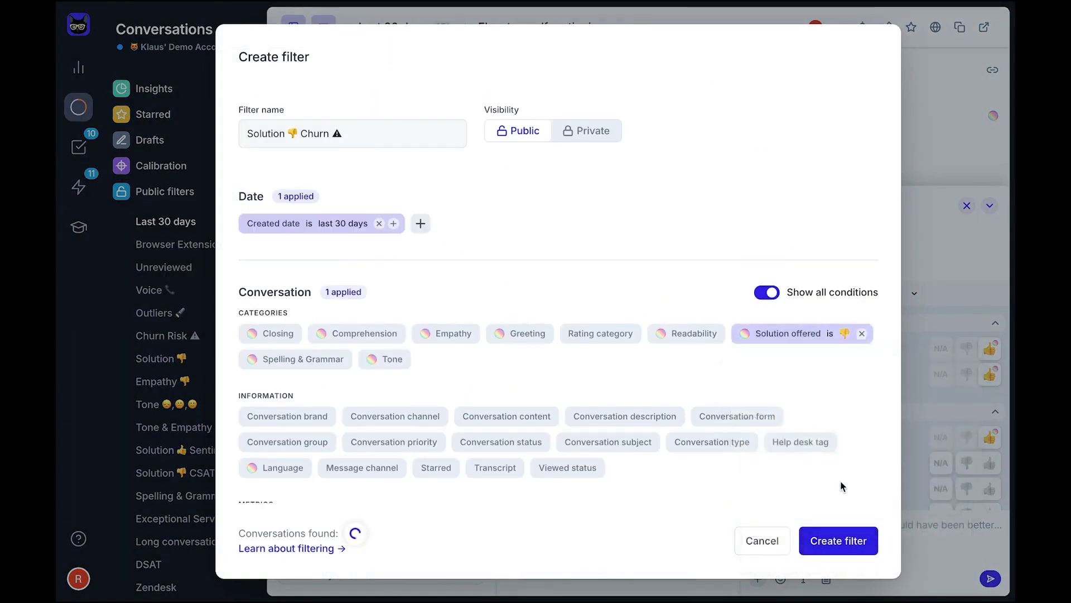
pyautogui.scroll(-10, 796, 417)
pyautogui.click(309, 387)
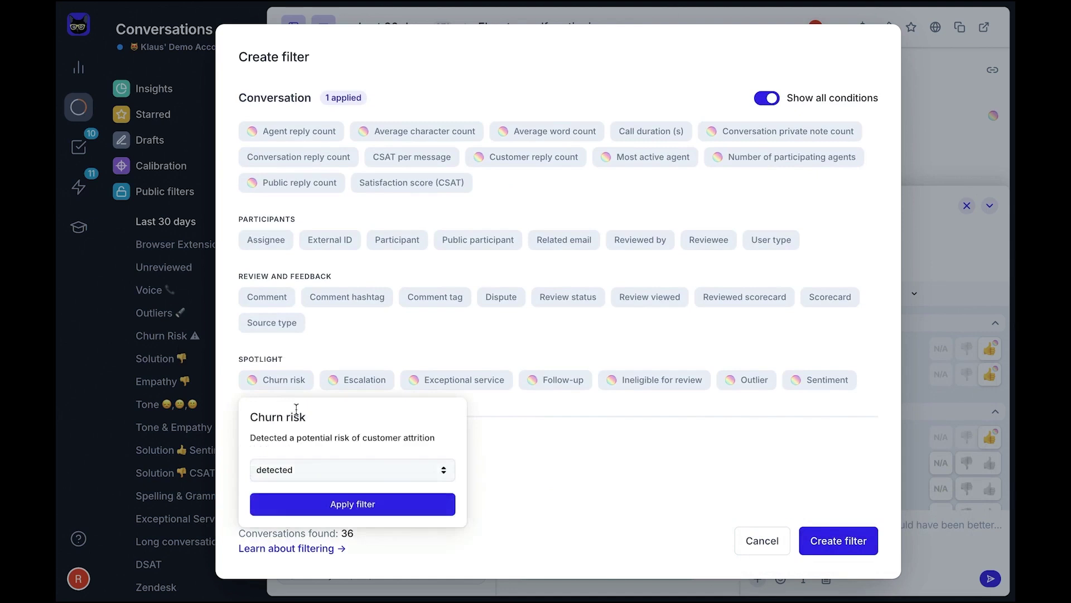
pyautogui.click(413, 507)
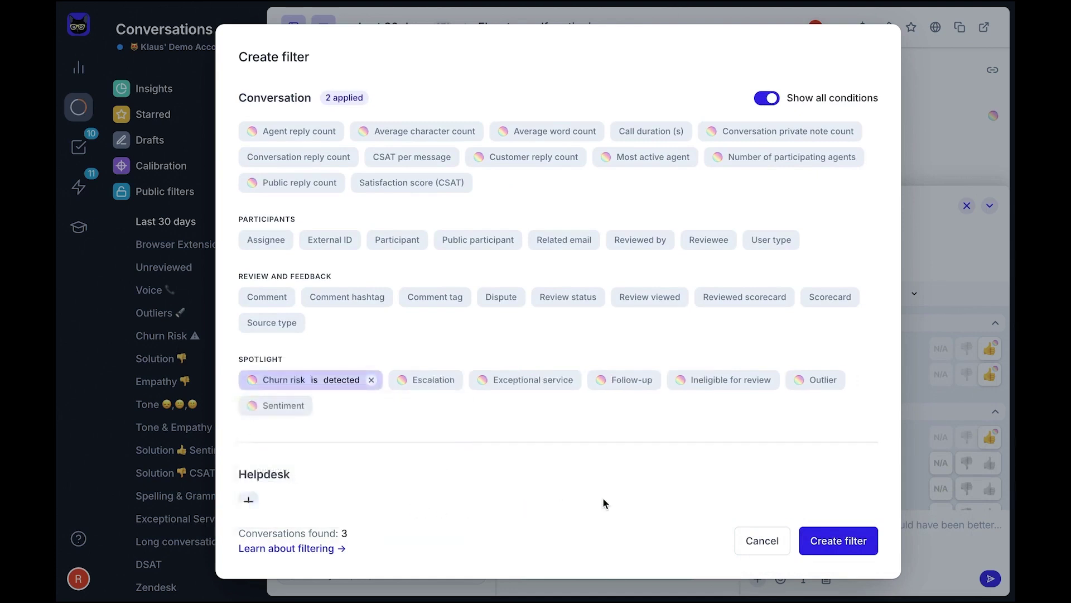
pyautogui.click(855, 542)
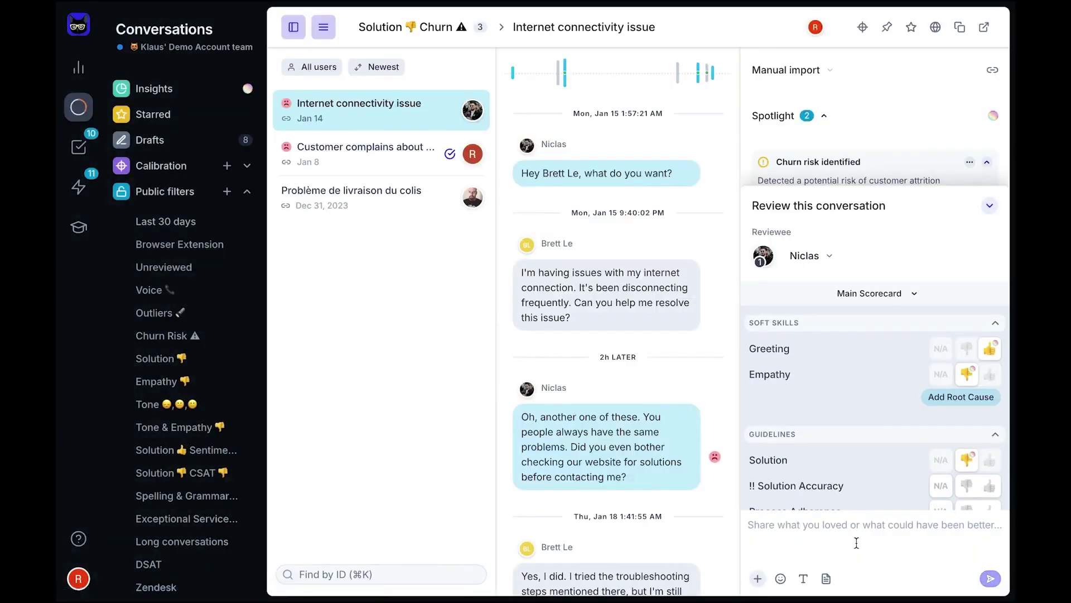
pyautogui.click(81, 150)
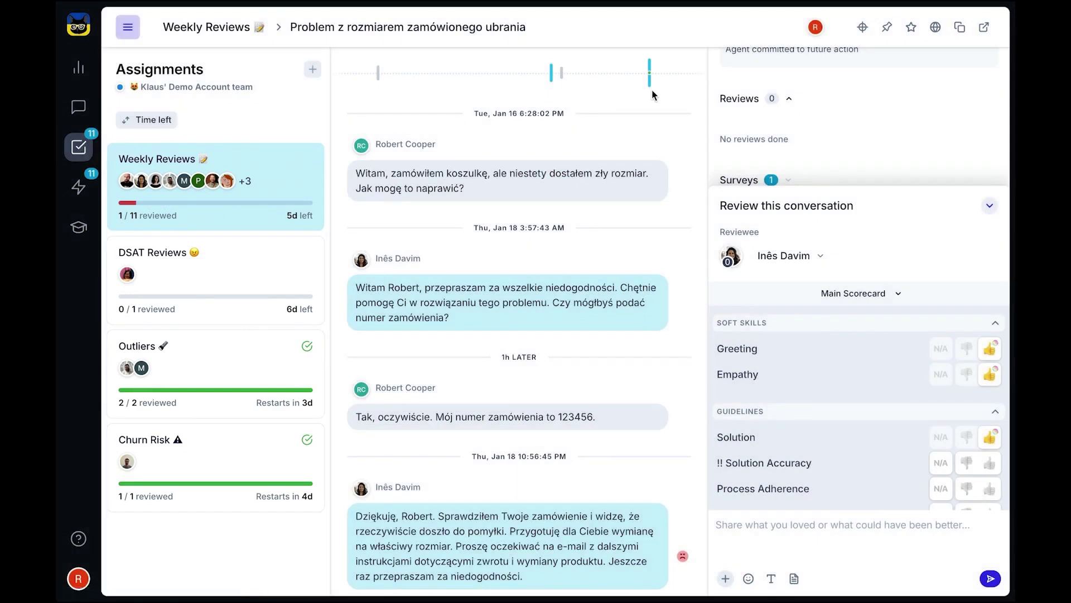
# - Translate the ticket to English, thumbs-up all six scorecard criteria, and submit the review
pyautogui.click(939, 31)
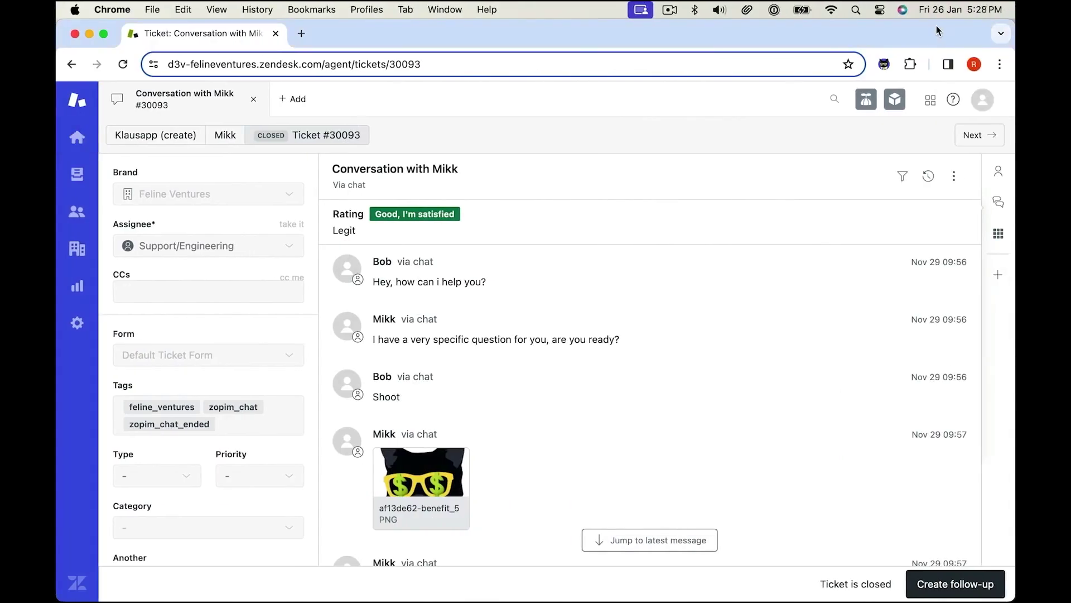
pyautogui.click(884, 64)
pyautogui.click(970, 307)
pyautogui.click(971, 333)
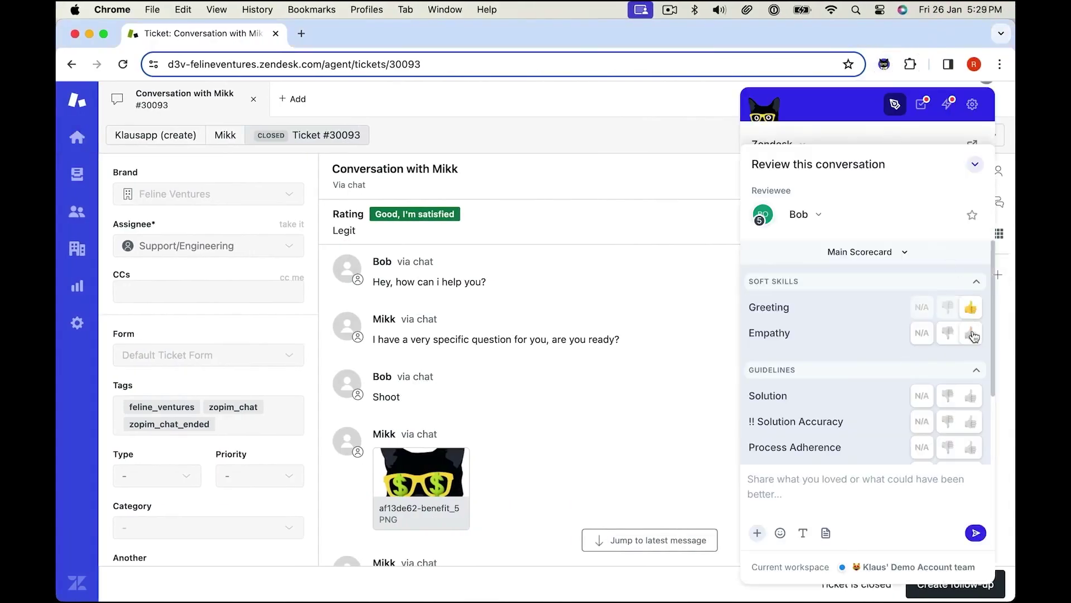
pyautogui.click(971, 396)
pyautogui.click(971, 422)
pyautogui.click(970, 447)
pyautogui.scroll(-2, 973, 445)
pyautogui.click(971, 379)
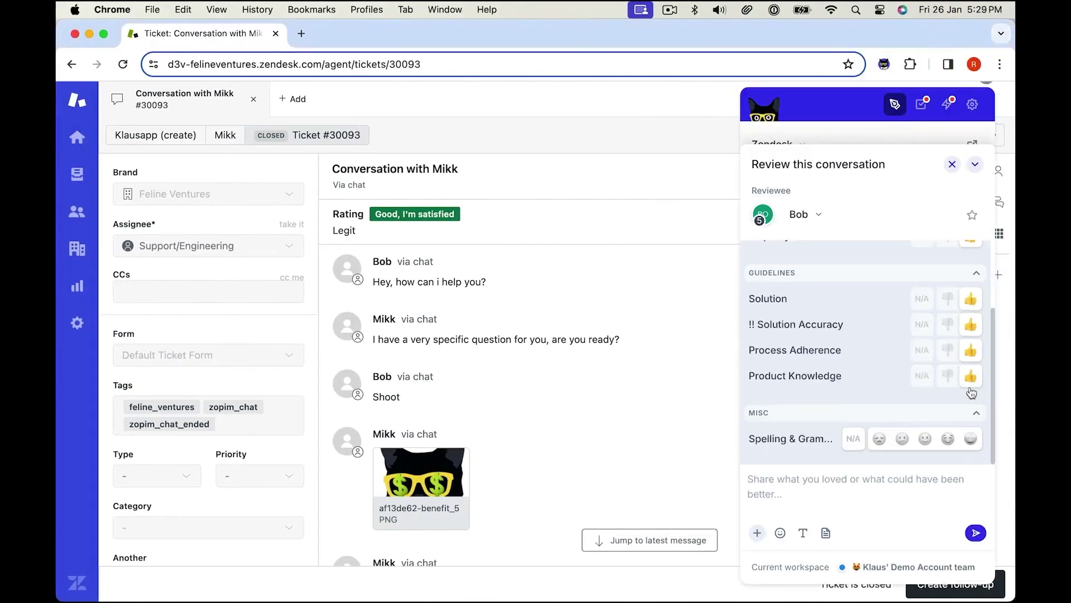
pyautogui.click(975, 532)
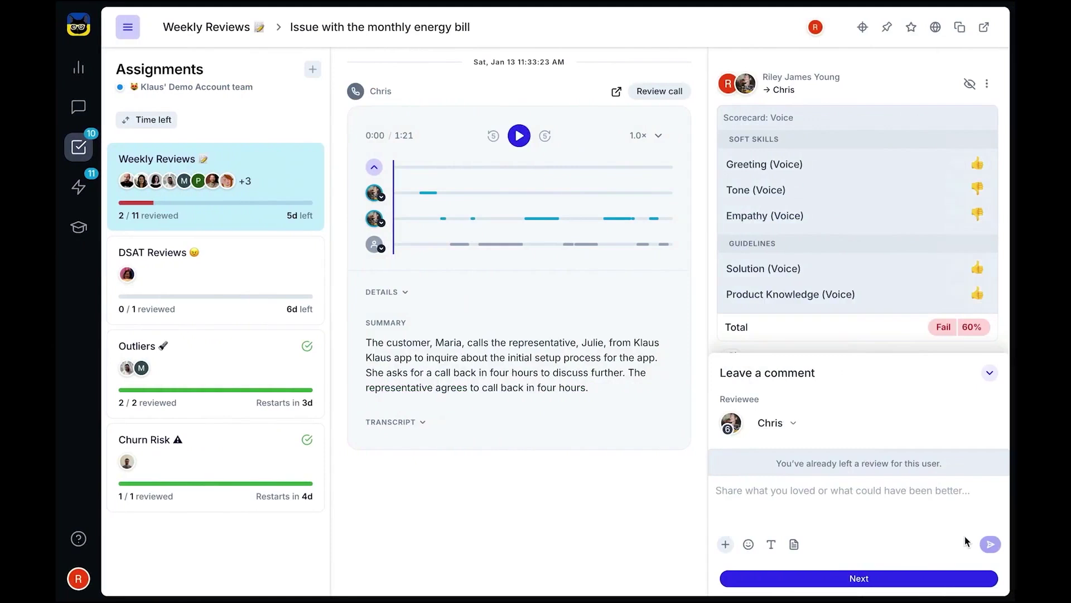
# - Expand and read the call transcript, then load the CSV-export conversation
pyautogui.click(423, 423)
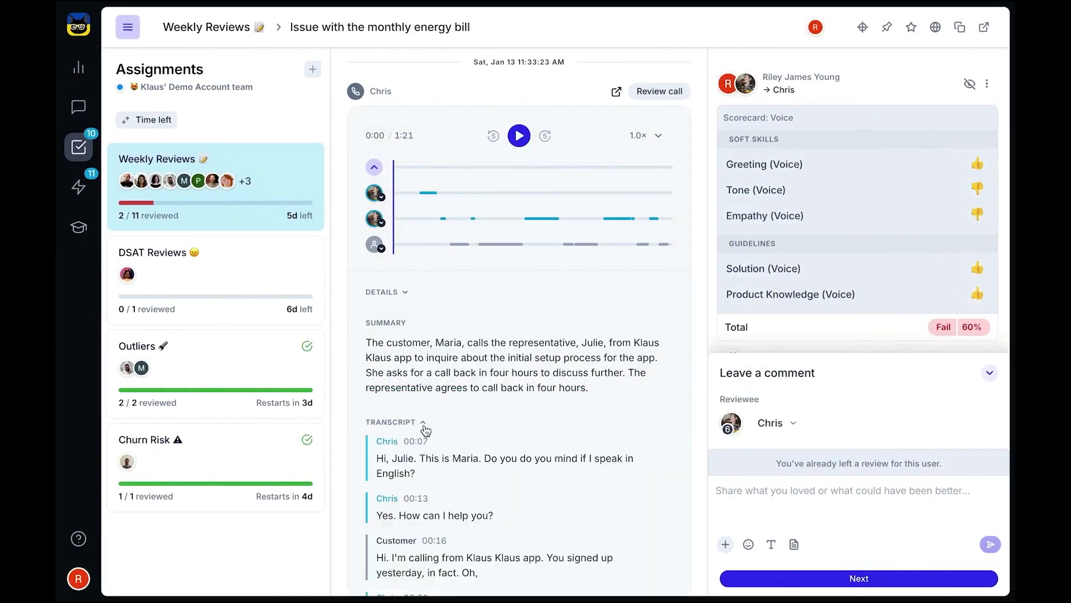
pyautogui.scroll(-10, 424, 427)
pyautogui.scroll(10, 424, 427)
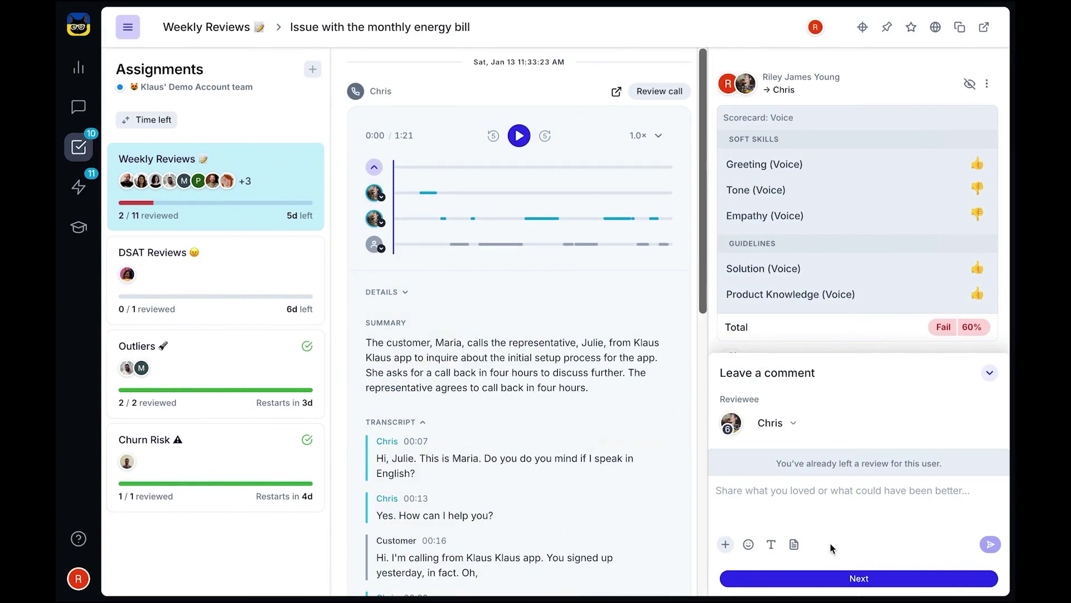
pyautogui.click(886, 579)
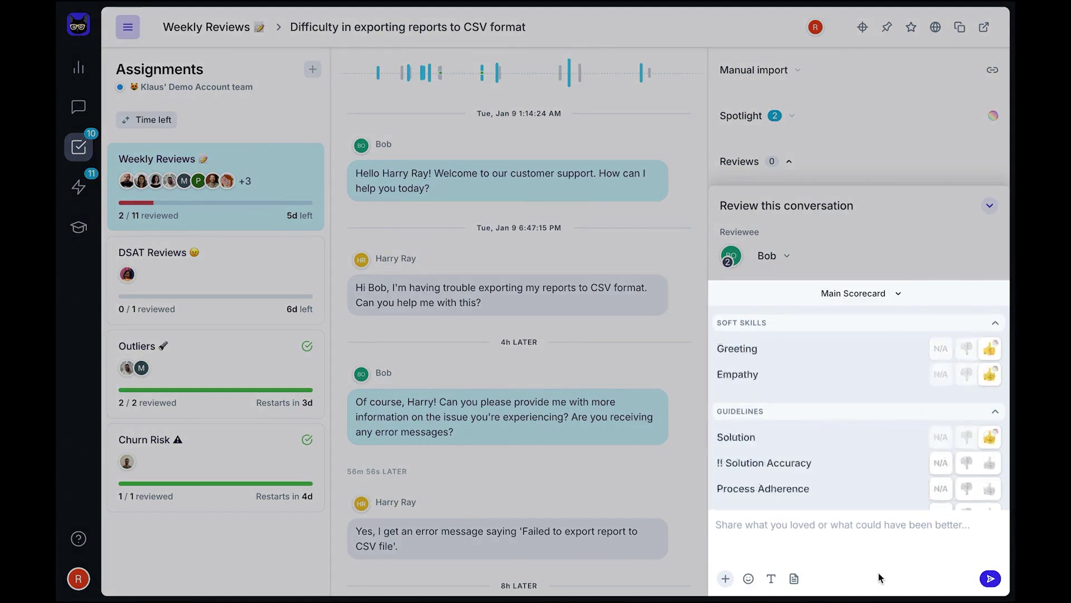
# - Rate Process Adherence as poor with the reason Incorrect troubleshooting
pyautogui.scroll(-2, 889, 458)
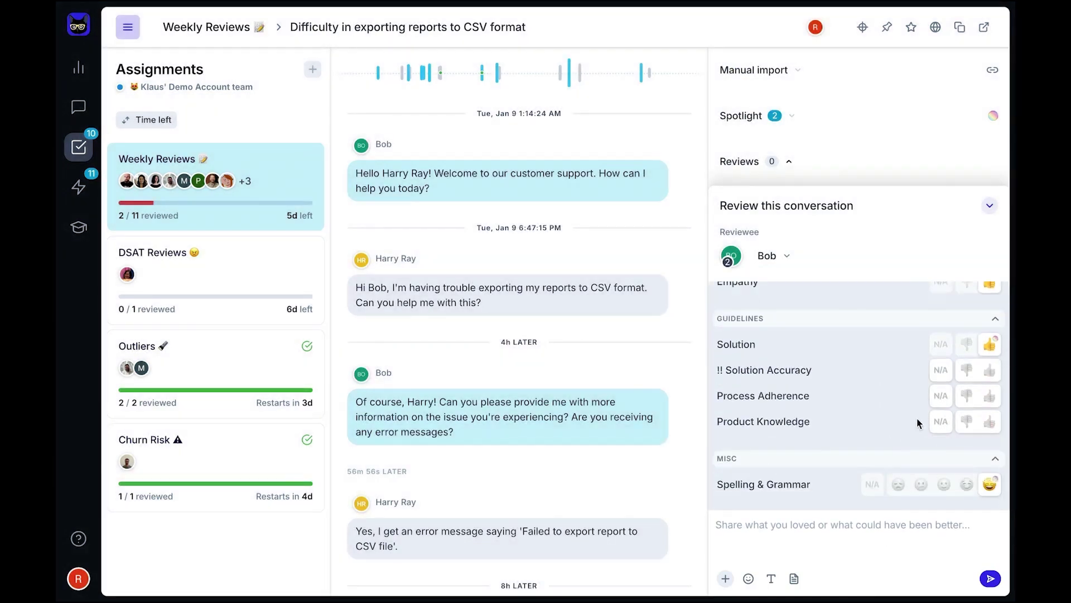
pyautogui.click(967, 396)
pyautogui.click(854, 203)
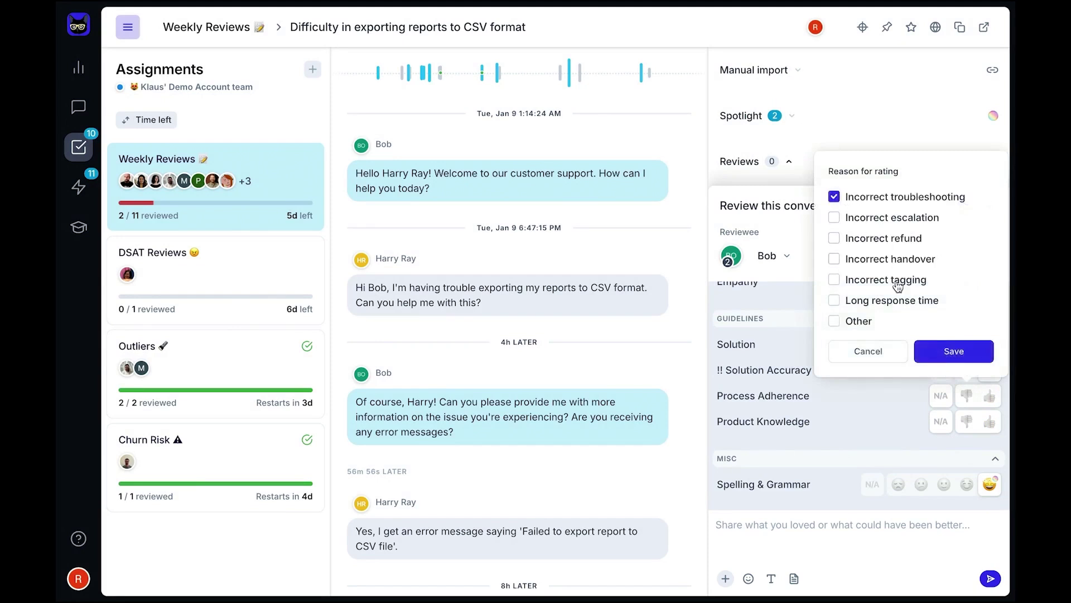
pyautogui.click(954, 351)
# - Rate Product Knowledge as poor, paste the written feedback, and submit the review
pyautogui.click(966, 441)
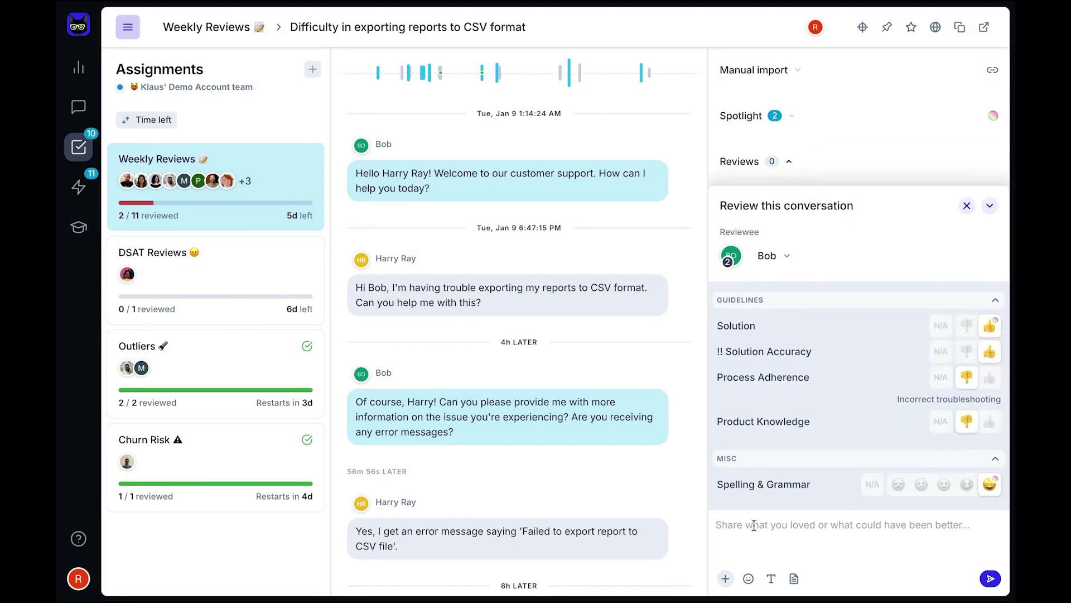
pyautogui.hotkey('ctrl', 'v')
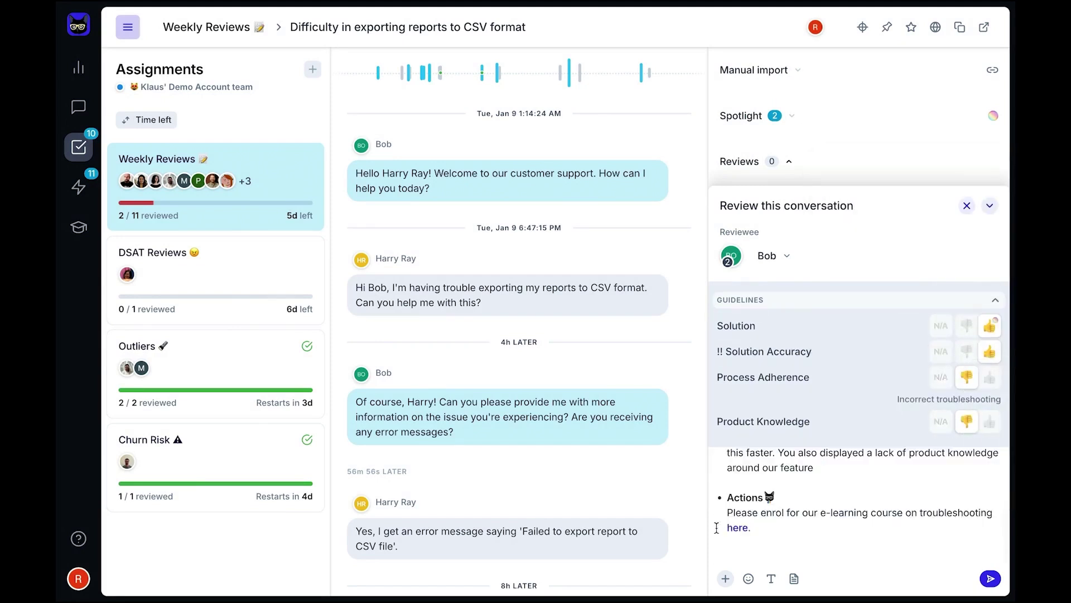
pyautogui.click(726, 578)
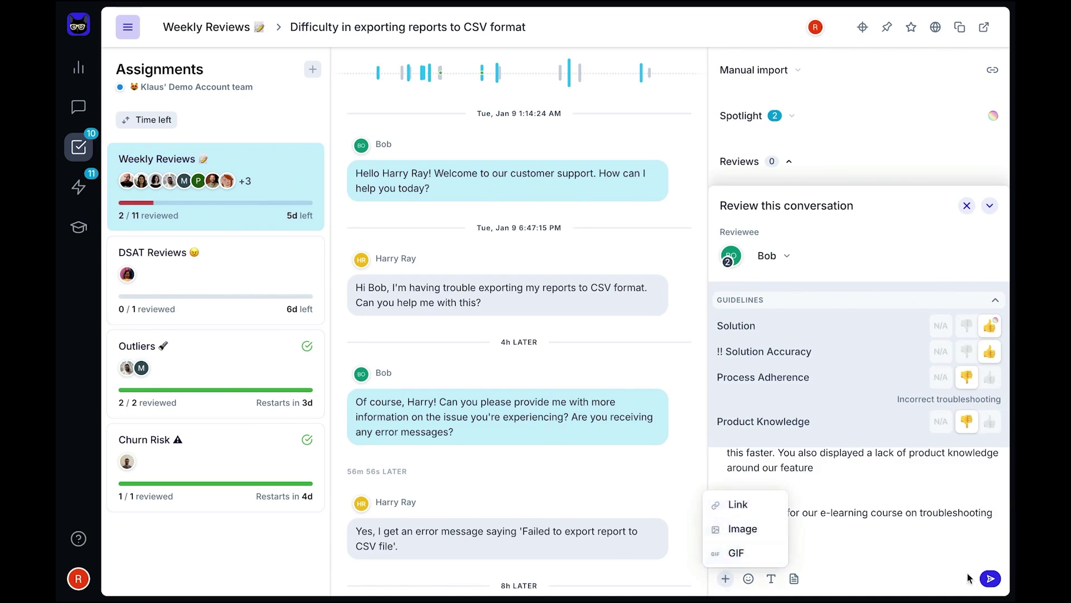
pyautogui.click(990, 578)
pyautogui.click(990, 373)
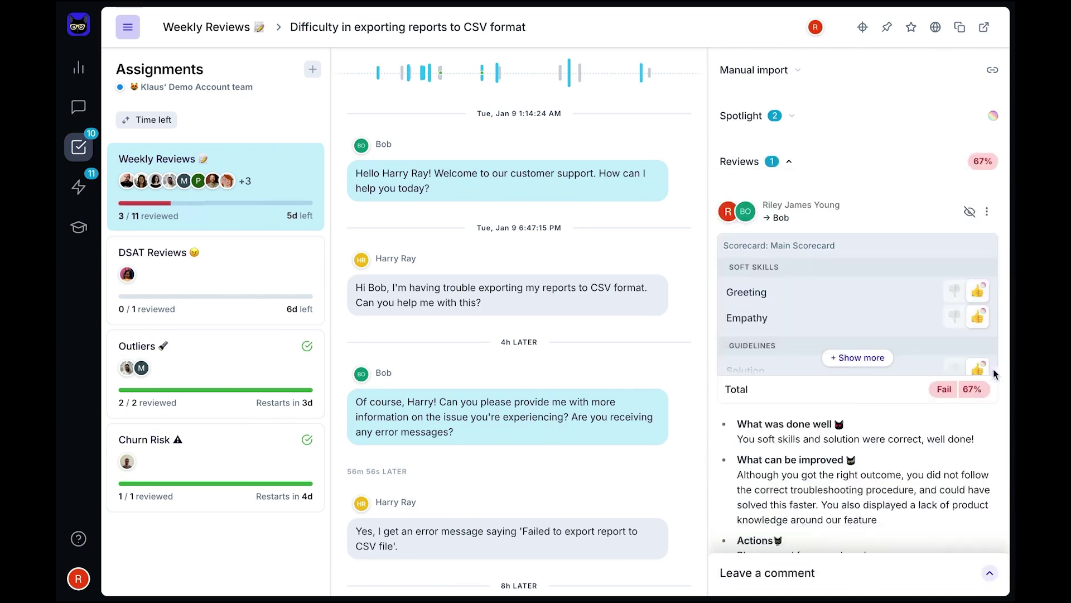
pyautogui.scroll(-3, 993, 369)
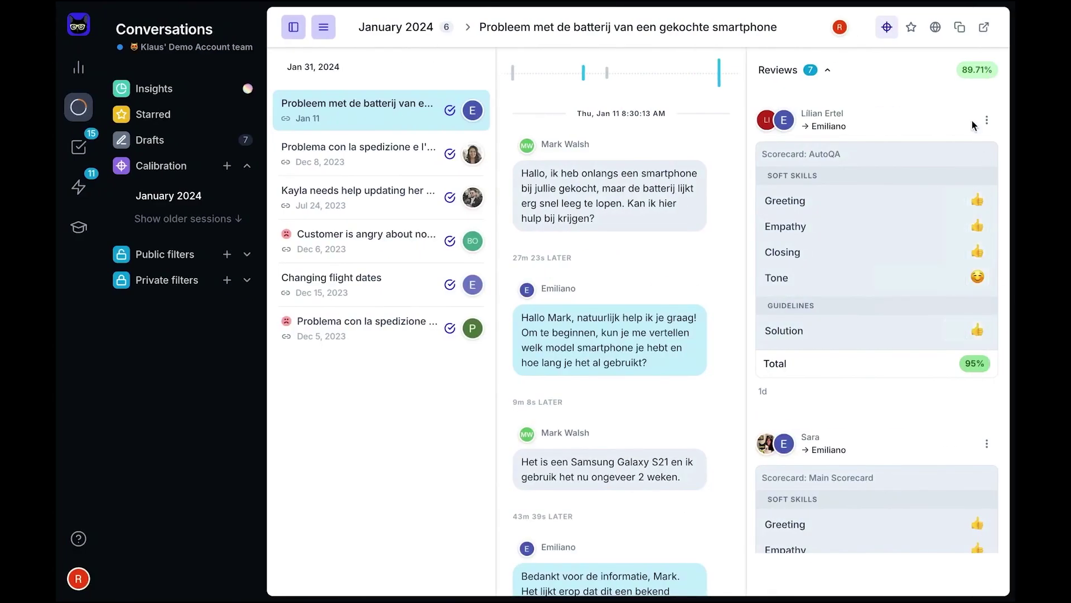
# - Rate Review Accuracy and Comment Quality good, Review Time poor as Too slow, then expand CSAT survey details
pyautogui.scroll(-10, 1002, 149)
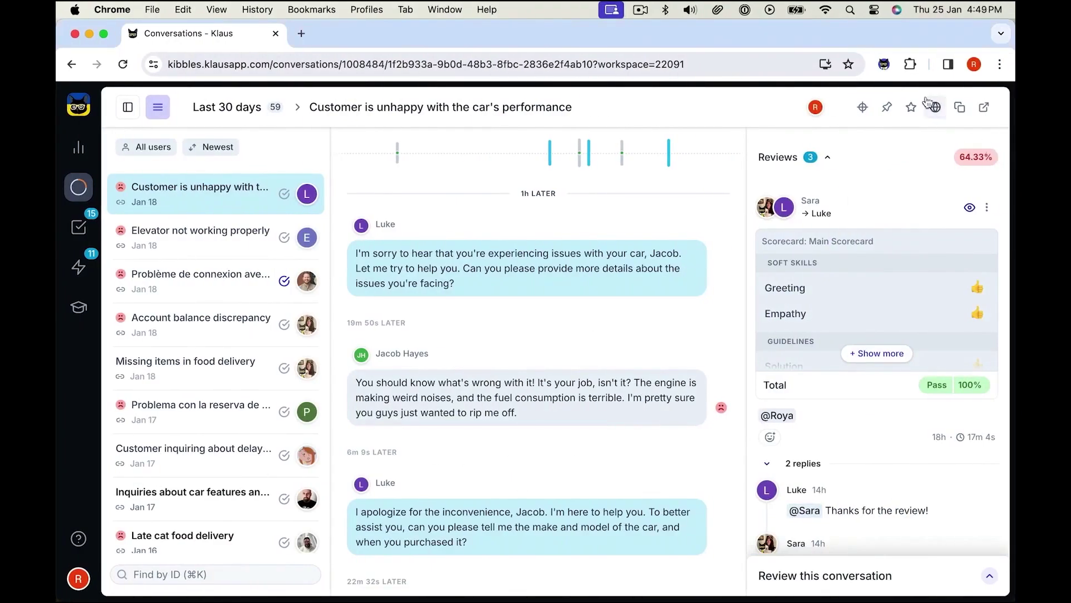
pyautogui.click(884, 64)
pyautogui.click(702, 394)
pyautogui.click(703, 419)
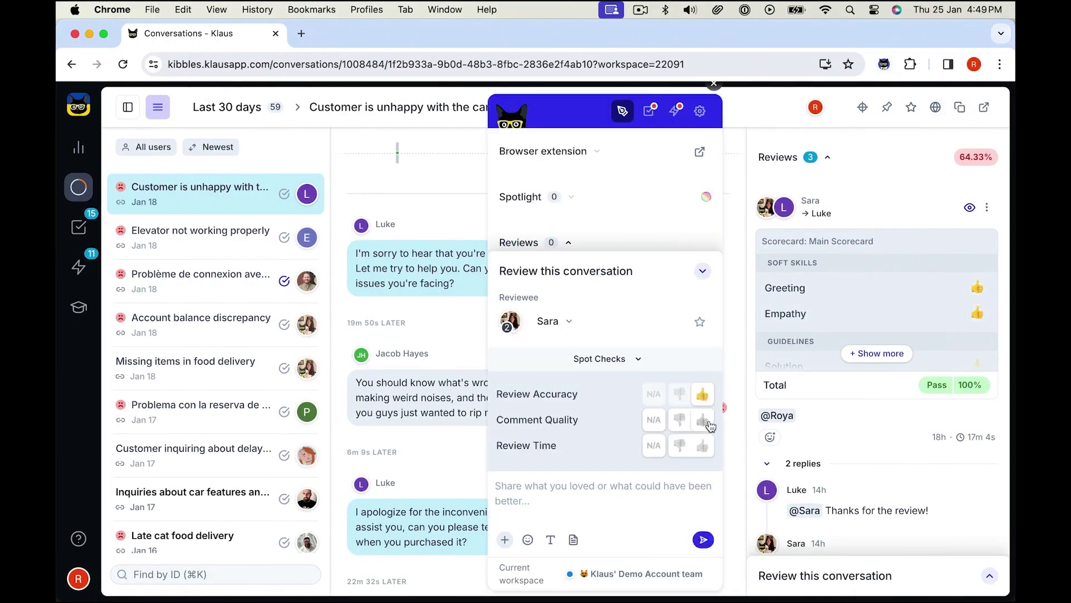
pyautogui.click(680, 445)
pyautogui.click(573, 350)
pyautogui.click(661, 401)
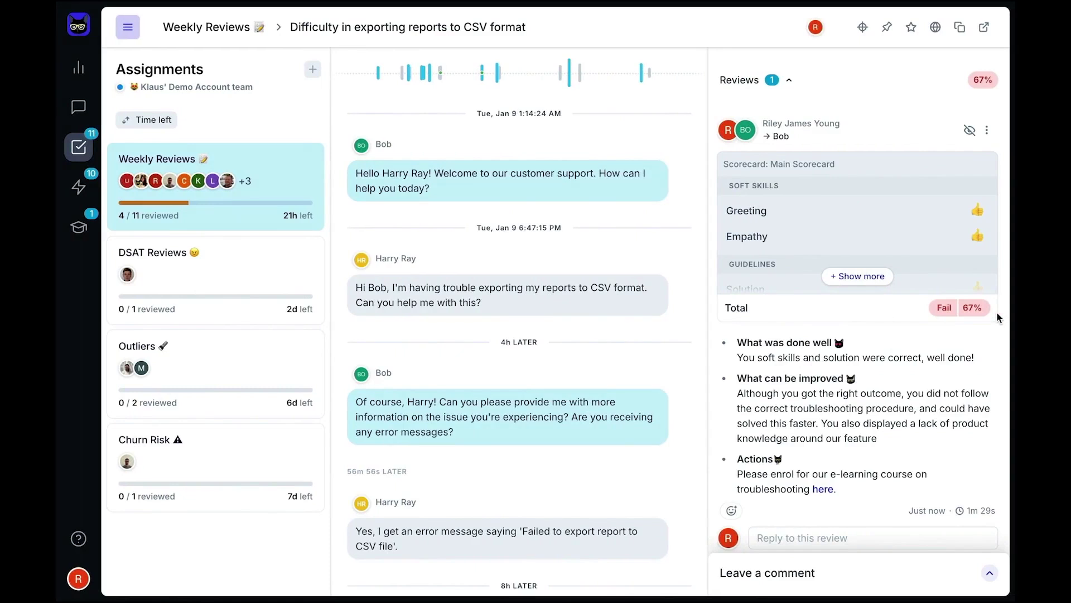
pyautogui.scroll(-2, 996, 313)
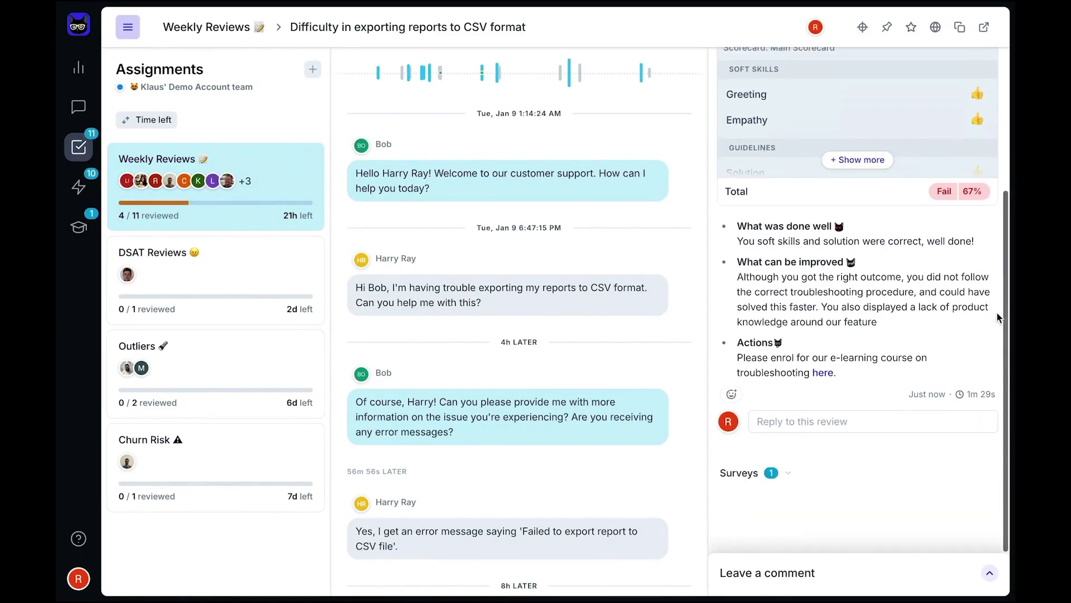
pyautogui.click(787, 476)
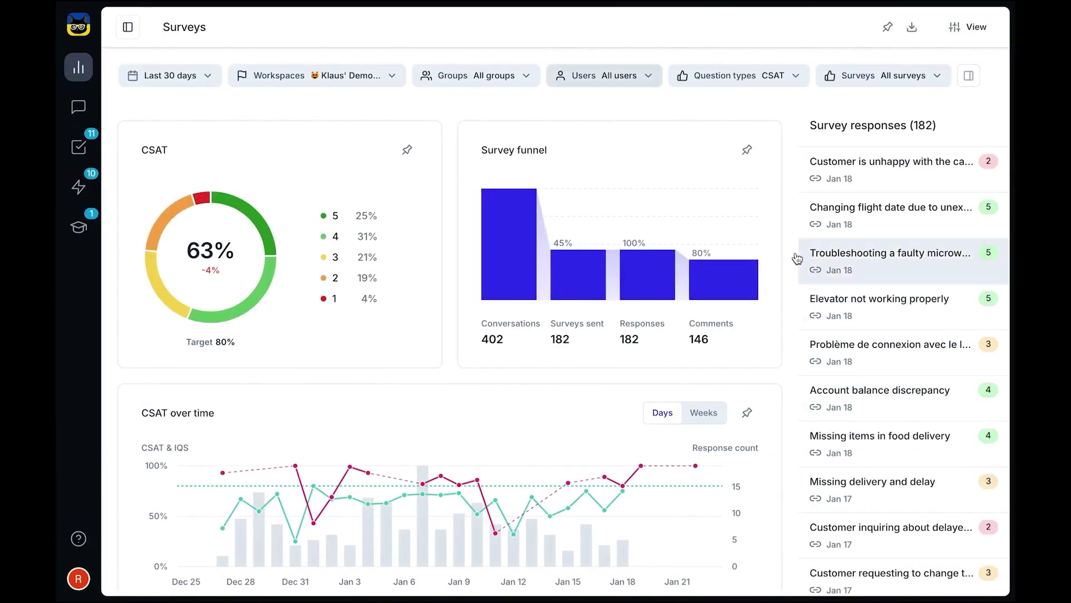
# - Open the received review scored 55% and react to it with the eyes emoji
pyautogui.click(650, 80)
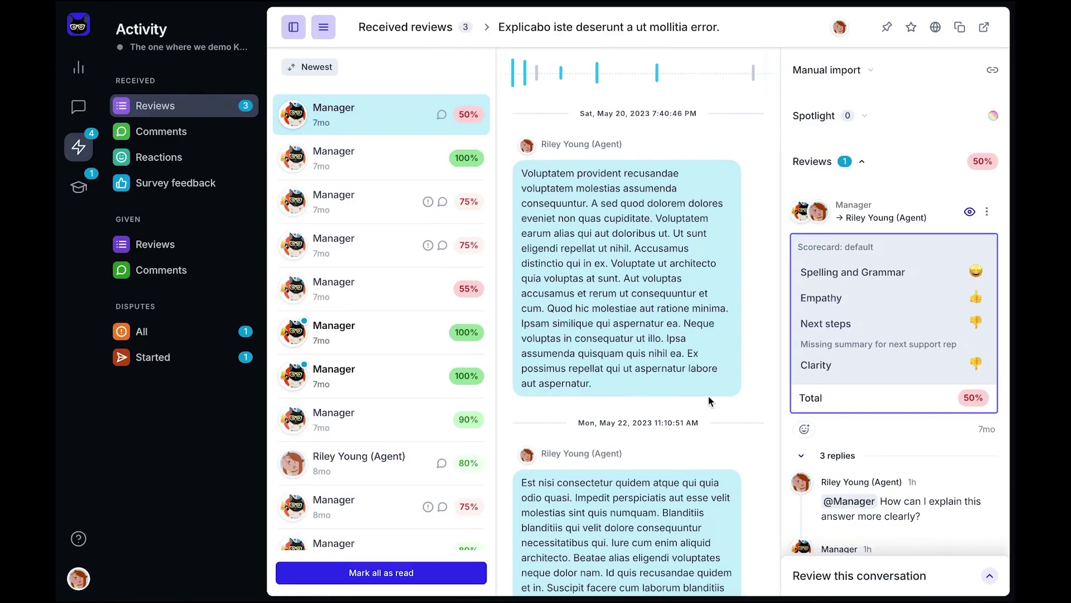
pyautogui.scroll(-3, 782, 406)
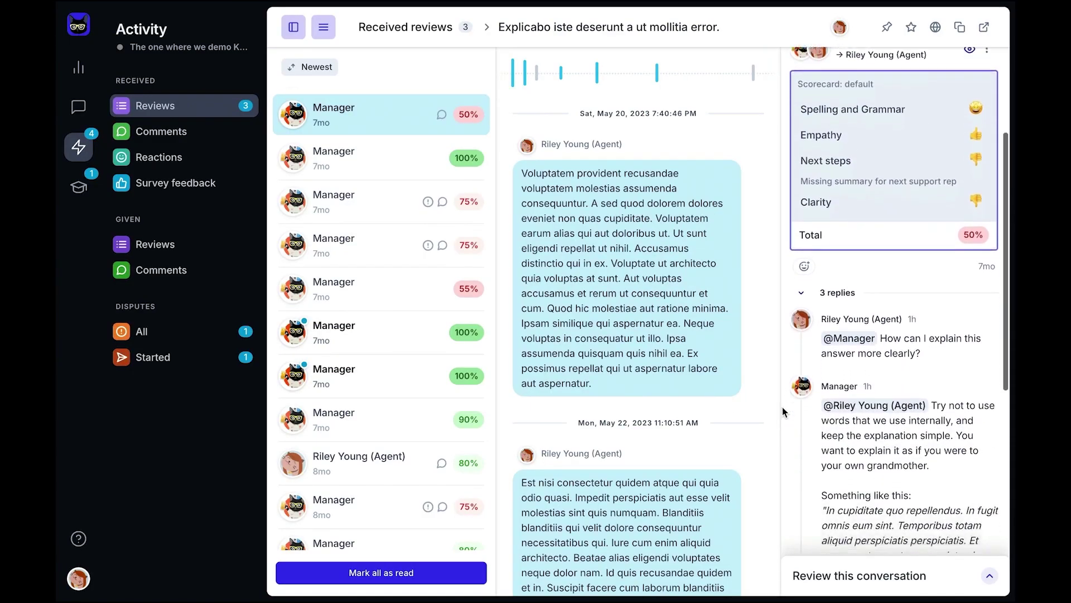
pyautogui.scroll(-4, 783, 405)
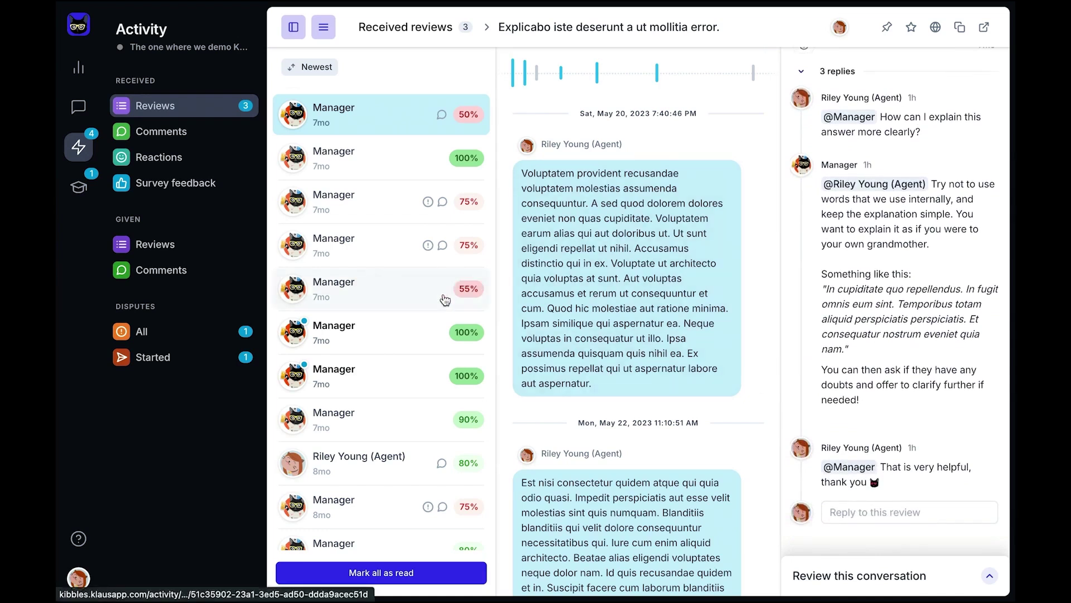
pyautogui.click(445, 300)
pyautogui.click(804, 388)
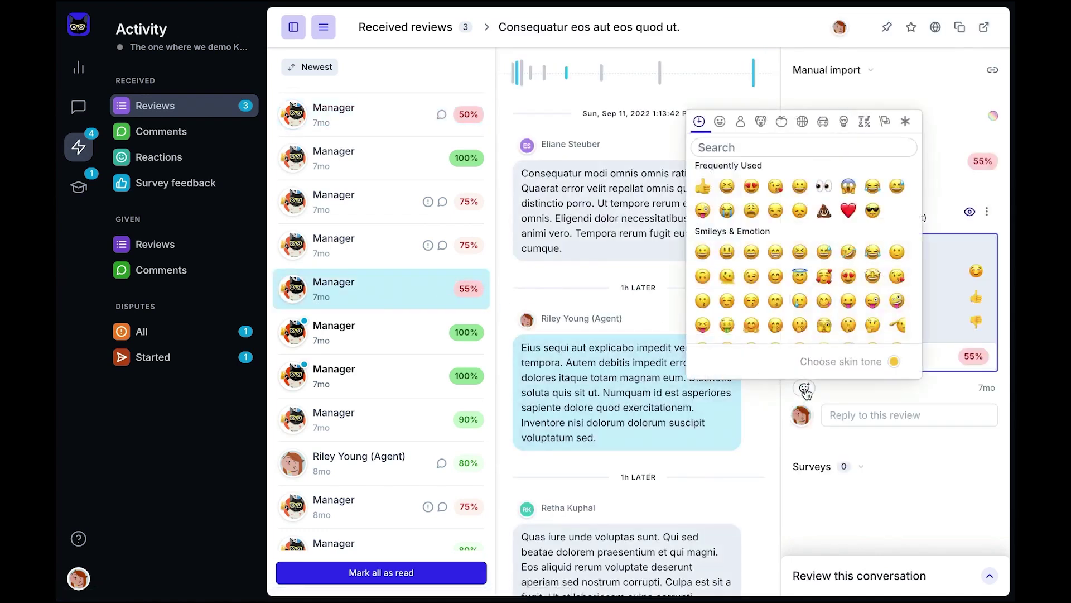
pyautogui.click(824, 187)
# - Start a reply to the 55% review and begin disputing its scores
pyautogui.click(928, 442)
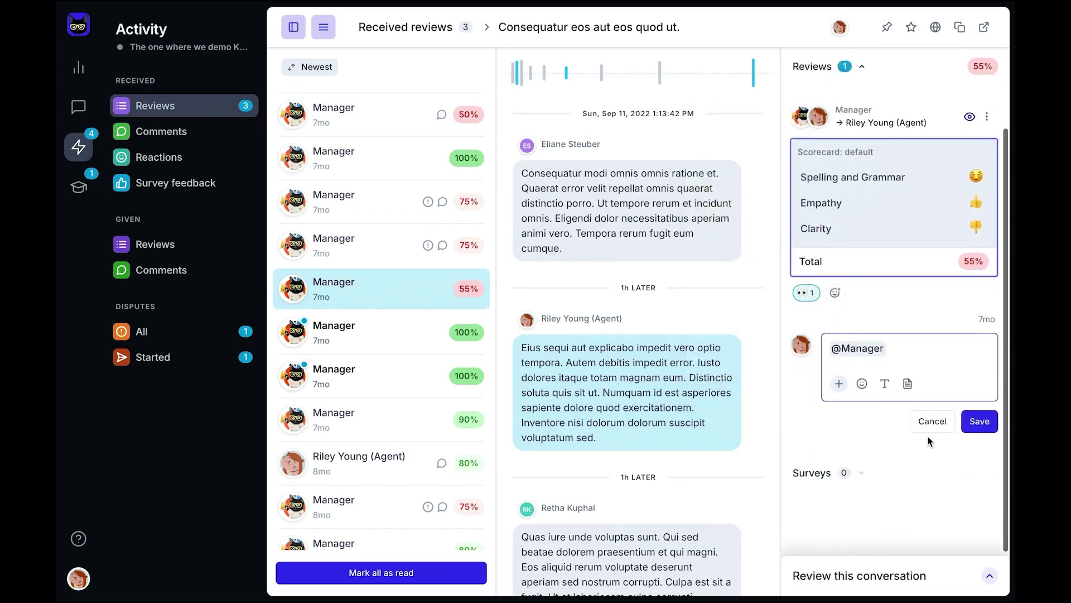
pyautogui.click(987, 116)
pyautogui.click(968, 148)
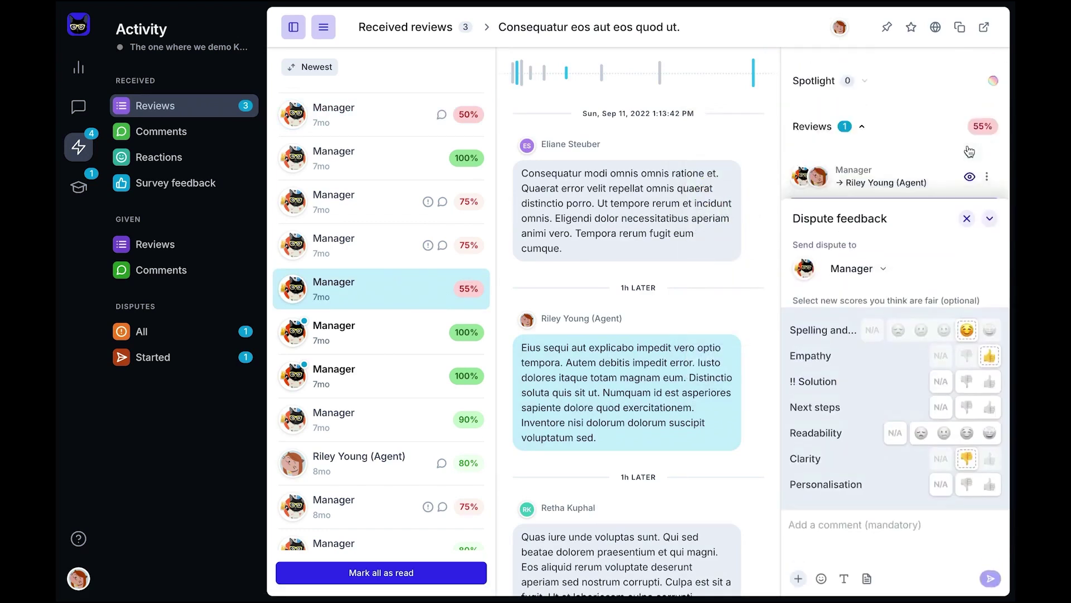
# - In Conversations, rate Spelling and Grammar, Empathy, Solution and Next steps good, then open Dashboards
pyautogui.click(79, 106)
pyautogui.click(989, 329)
pyautogui.click(990, 356)
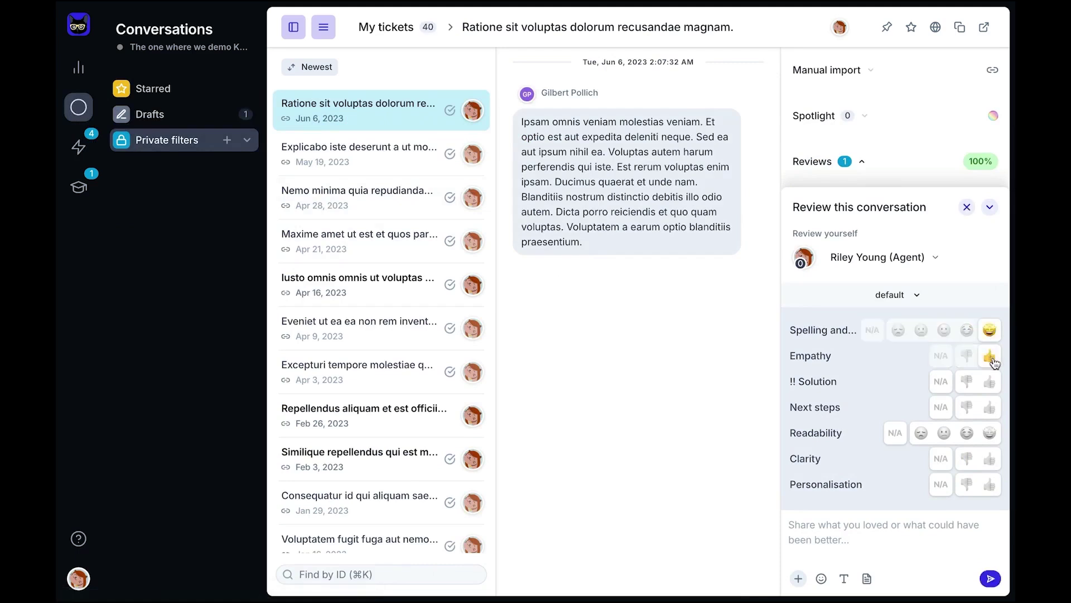
pyautogui.click(991, 382)
pyautogui.click(989, 408)
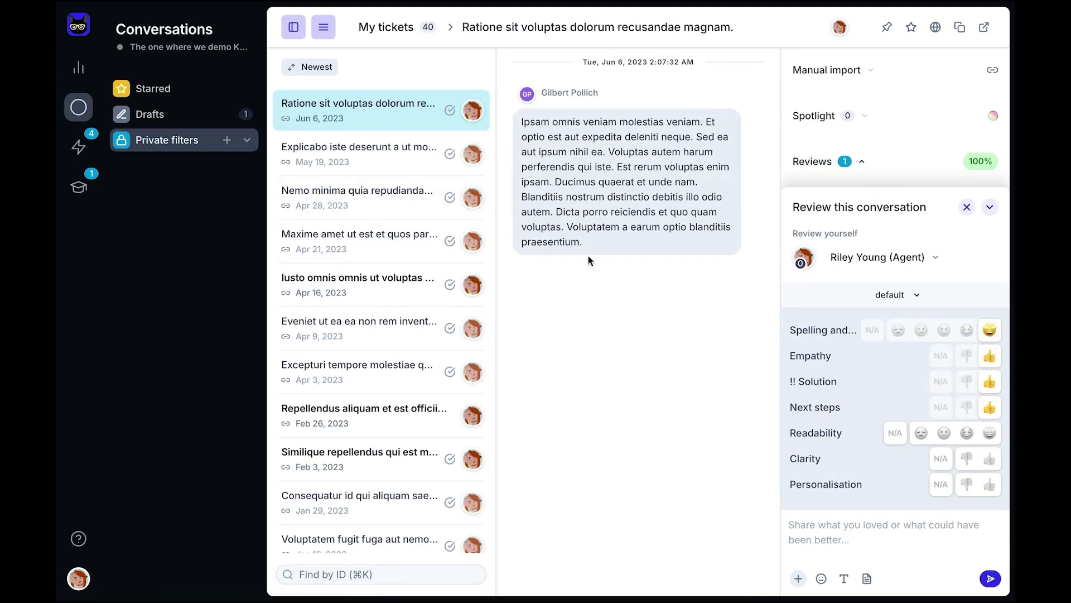
pyautogui.click(67, 71)
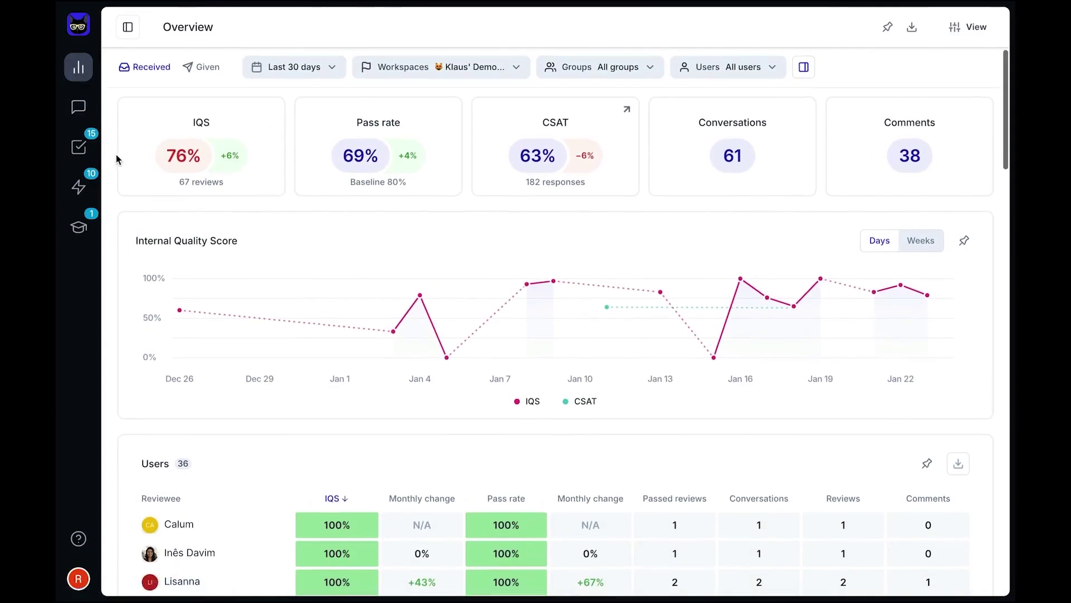
# - Browse the Overview dashboard and inspect its date range, group and user filter options
pyautogui.scroll(-3, 113, 158)
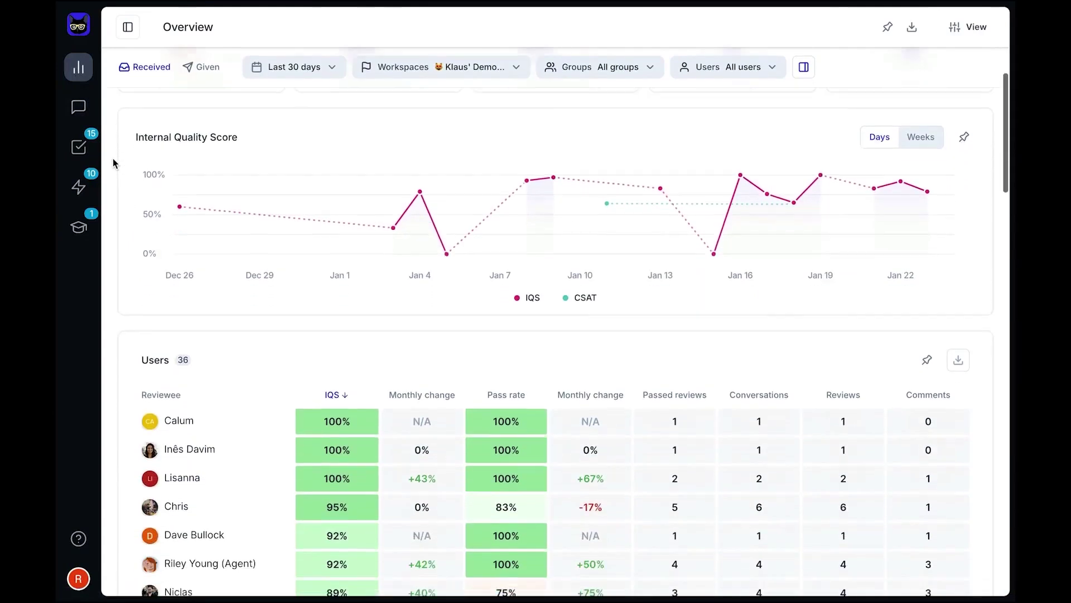
pyautogui.scroll(-5, 113, 158)
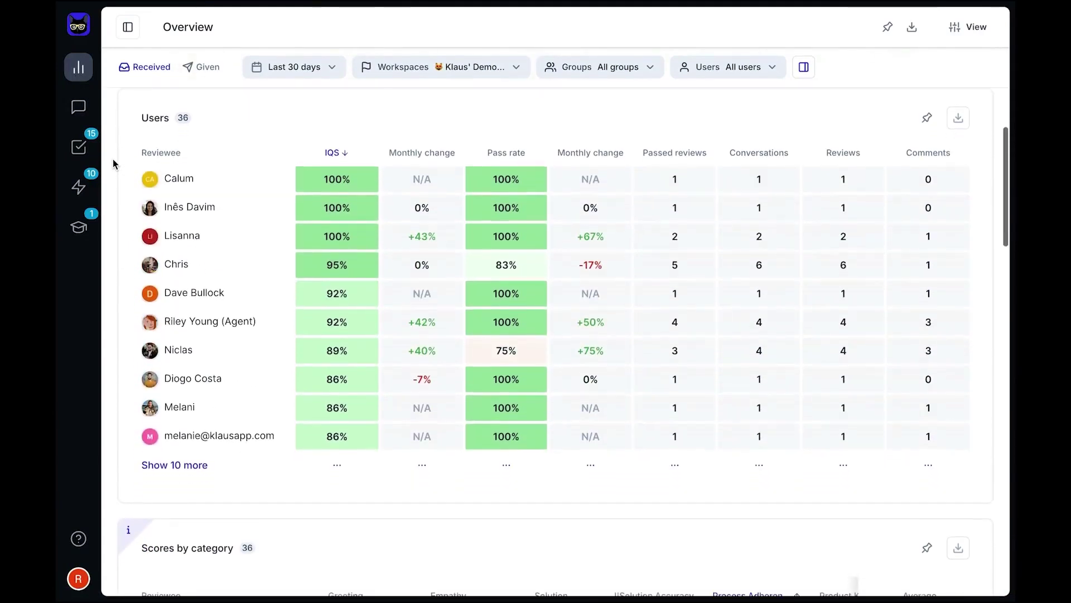
pyautogui.scroll(-5, 113, 159)
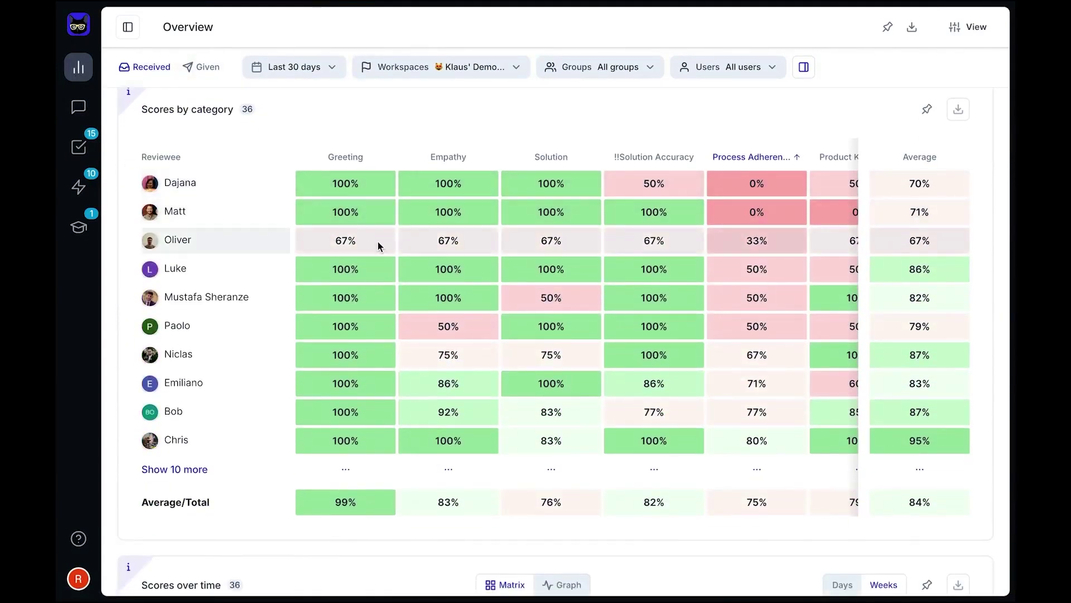
pyautogui.hscroll(3, 377, 243)
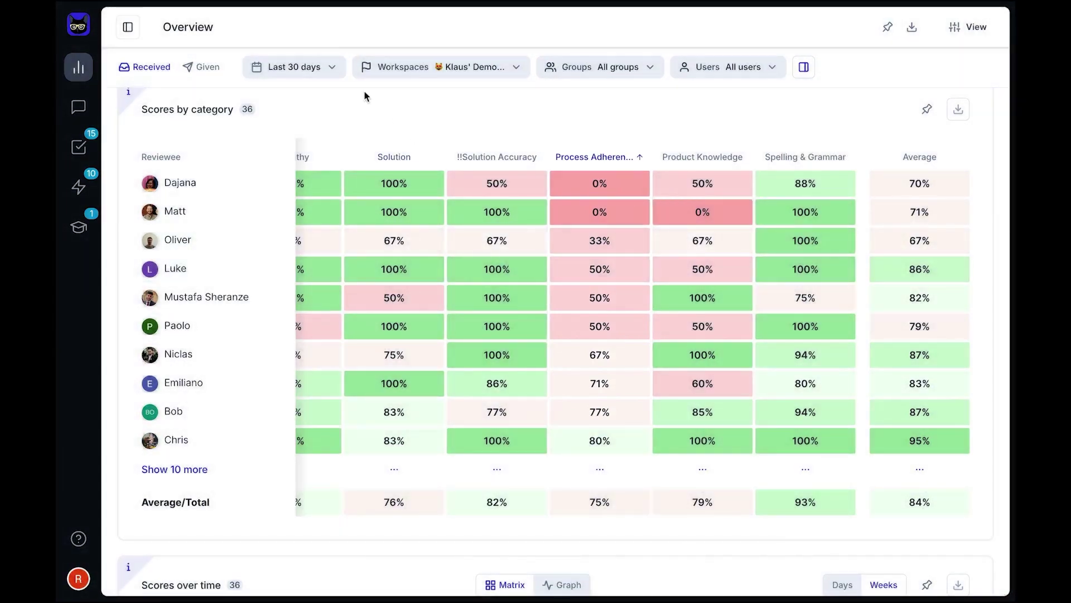
pyautogui.click(331, 68)
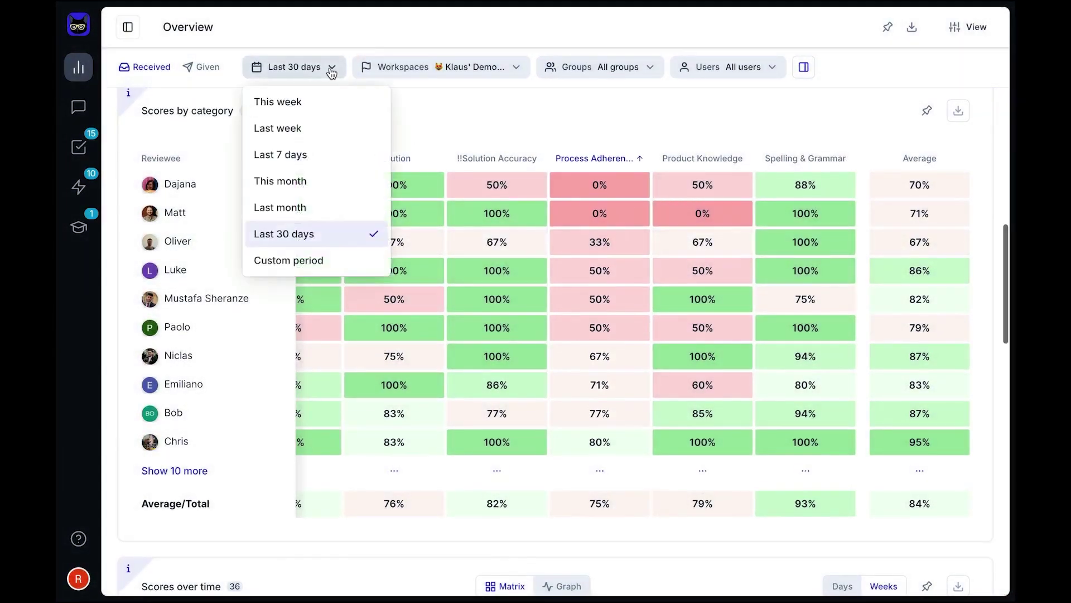
pyautogui.click(651, 70)
pyautogui.click(768, 69)
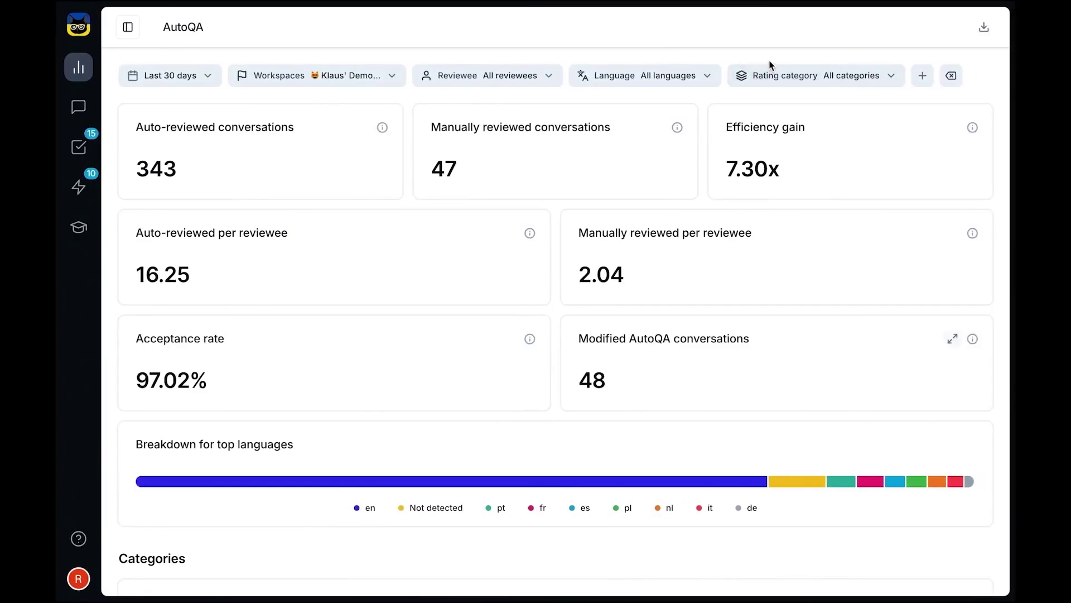
# - Scroll to Category scores over time, check the Jan 17 Readability point, and open the dashboards list
pyautogui.scroll(-12, 770, 65)
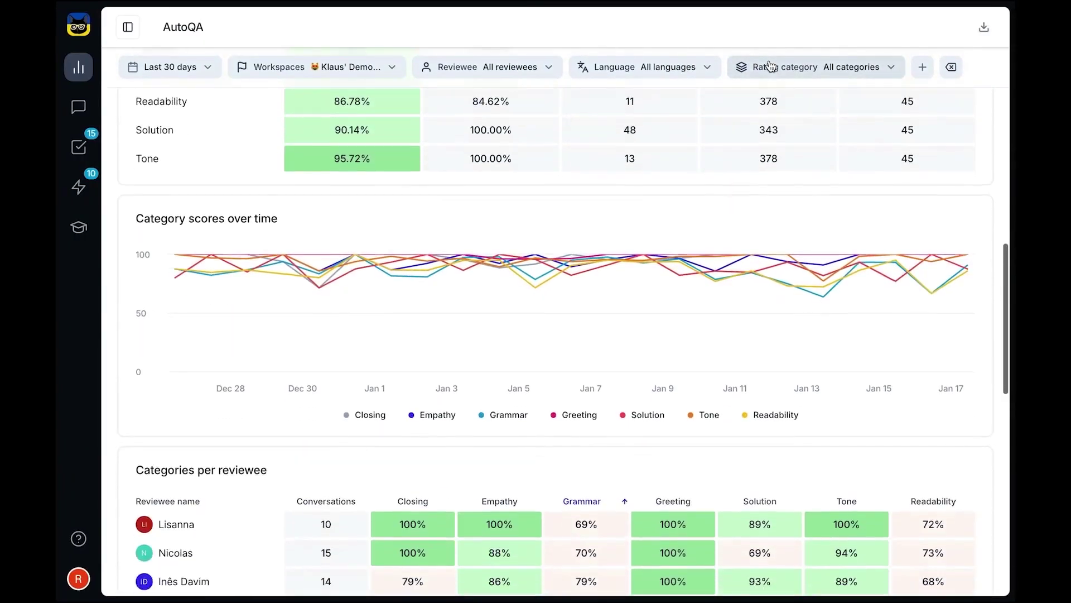
pyautogui.scroll(-2, 770, 65)
pyautogui.moveTo(930, 184)
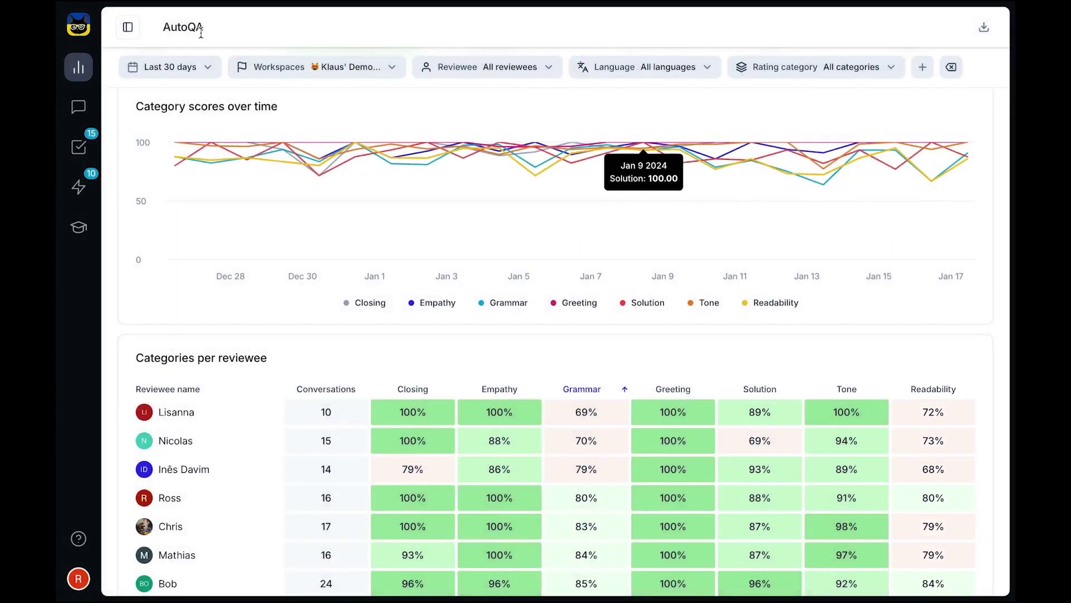
pyautogui.click(130, 28)
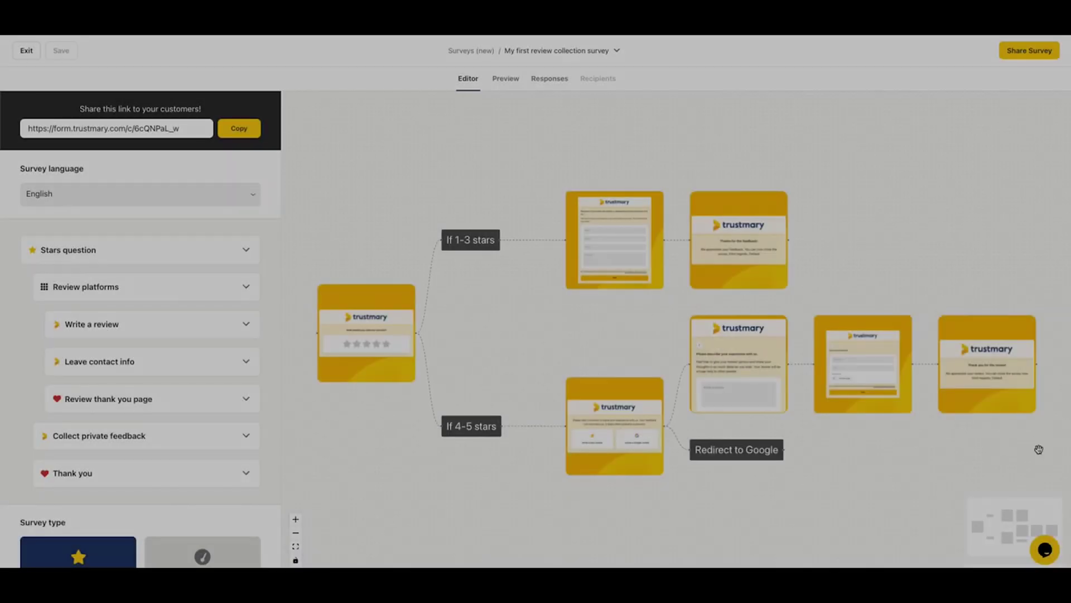
# - Browse the review survey's flow and inspect its Write a review page
pyautogui.scroll(-2, 167, 257)
pyautogui.scroll(-4, 161, 275)
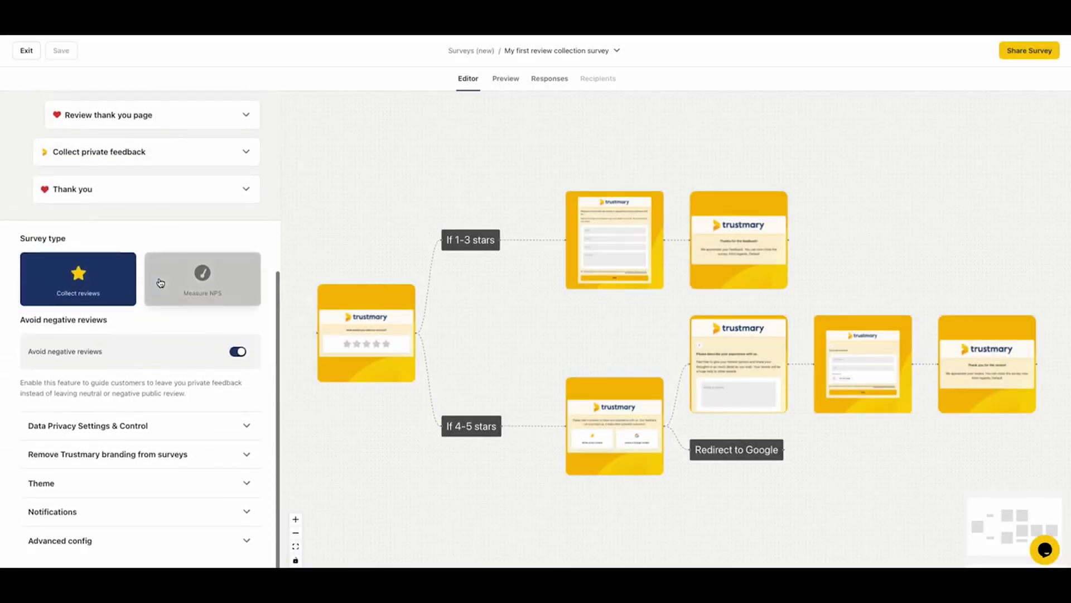
pyautogui.scroll(3, 180, 300)
pyautogui.scroll(2, 180, 300)
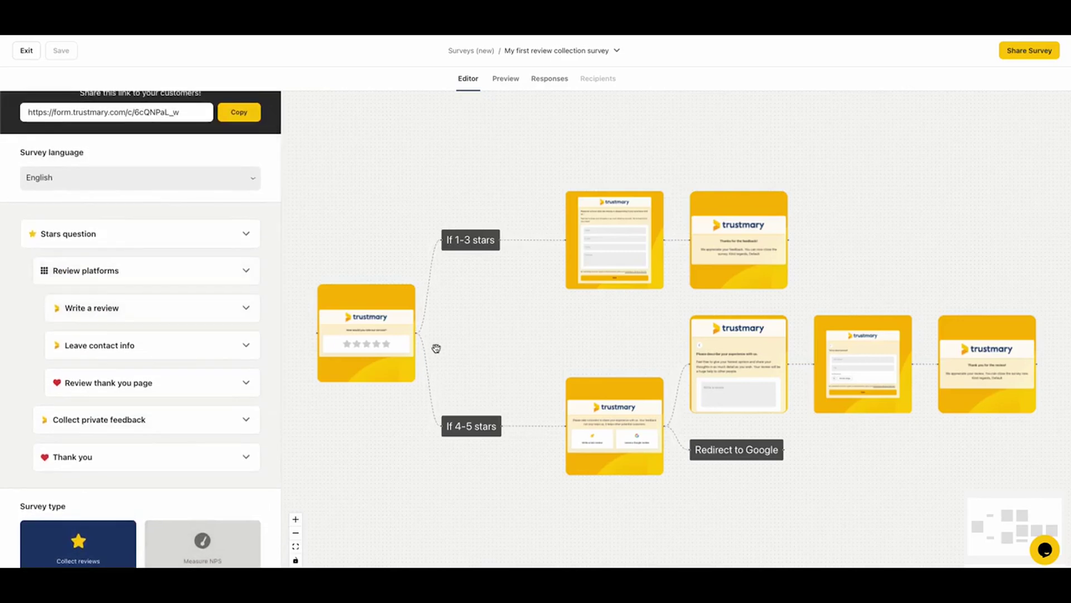
pyautogui.moveTo(435, 346); pyautogui.dragTo(377, 348)
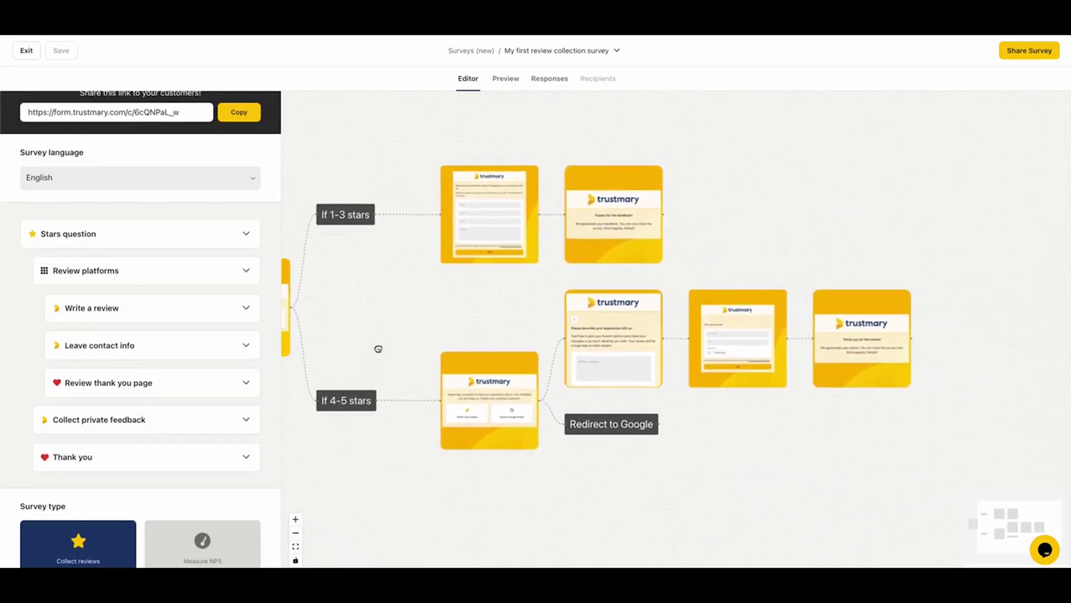
pyautogui.click(572, 381)
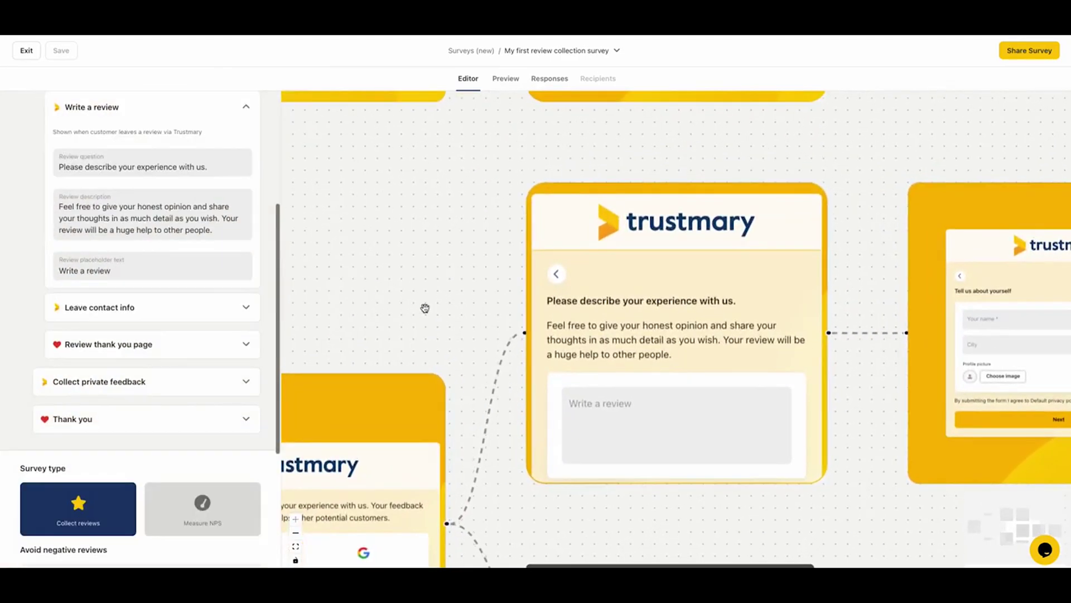
# - Shift the flow view further and open Share Survey for Review Collecting Survey #9
pyautogui.scroll(-3, 402, 291)
pyautogui.scroll(-5, 469, 301)
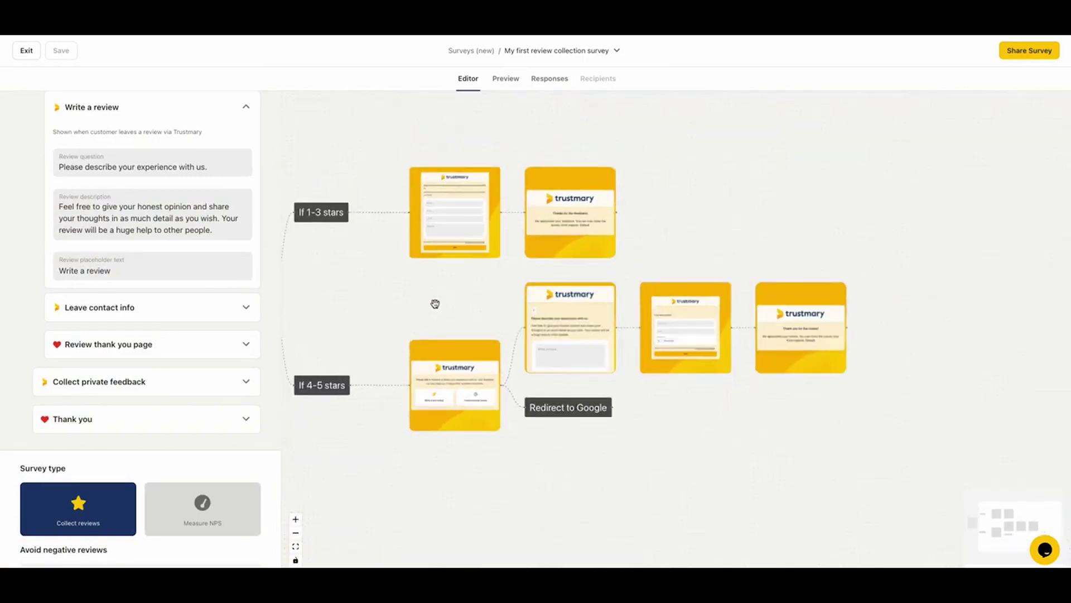
pyautogui.moveTo(435, 302); pyautogui.dragTo(571, 339)
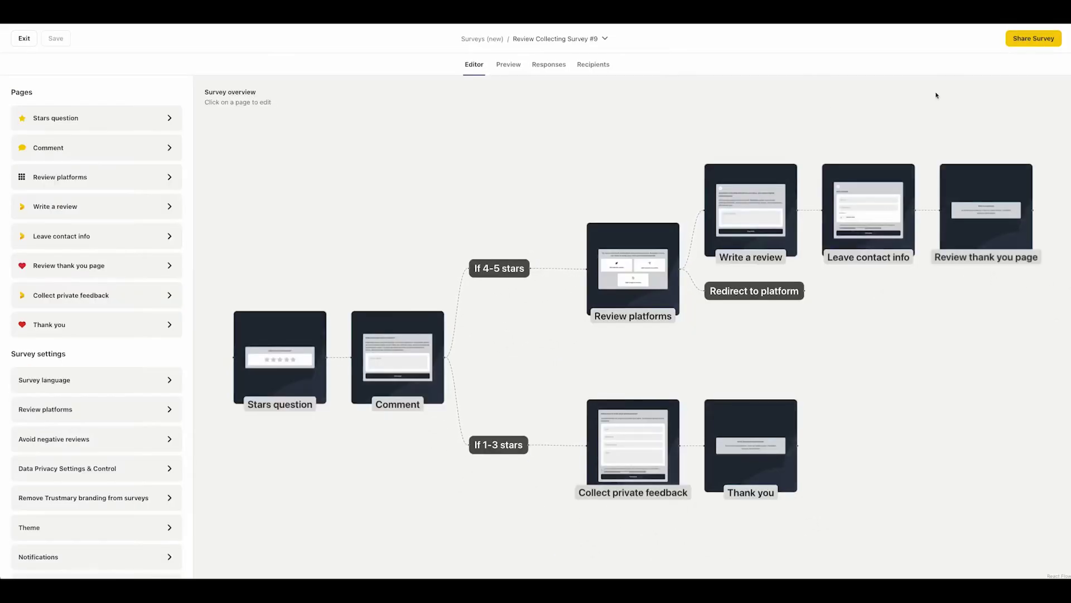
pyautogui.click(1010, 45)
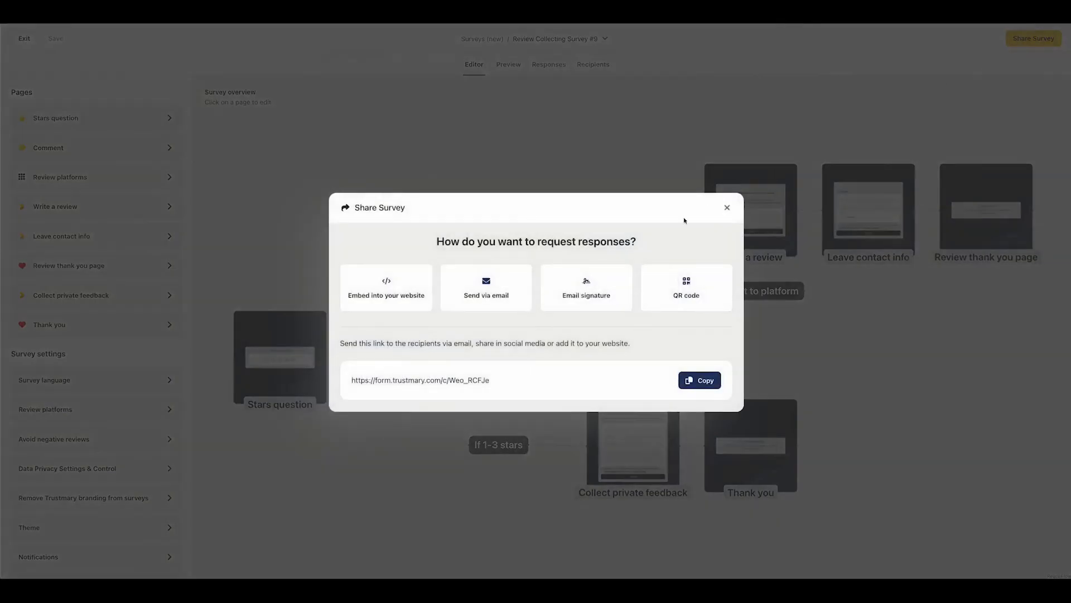
# - Save the website embed as an inline Inpage form, get its script, then move to email sharing
pyautogui.click(371, 301)
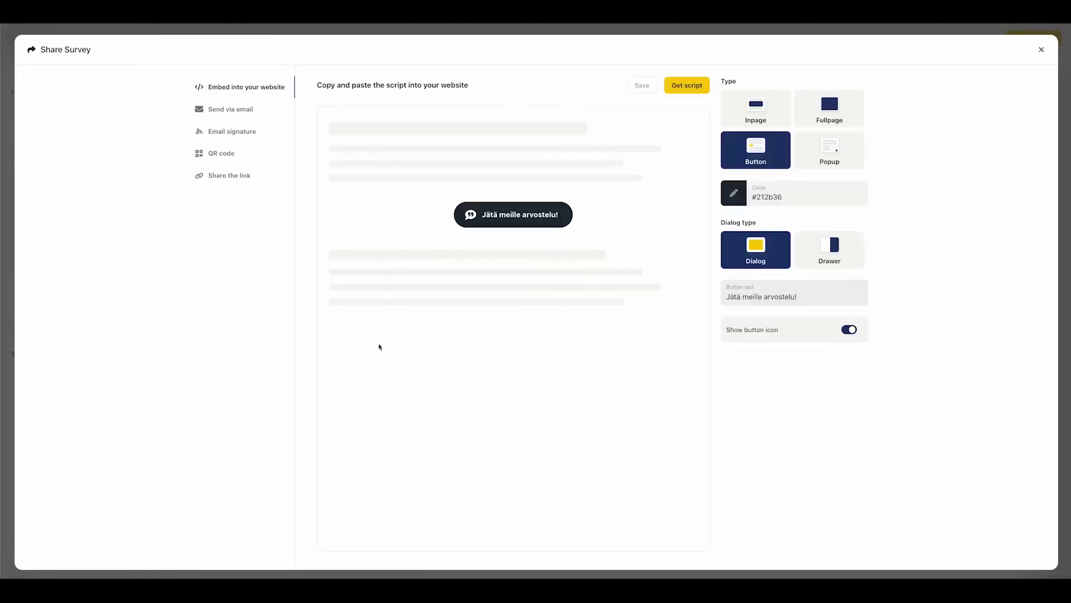
pyautogui.click(772, 116)
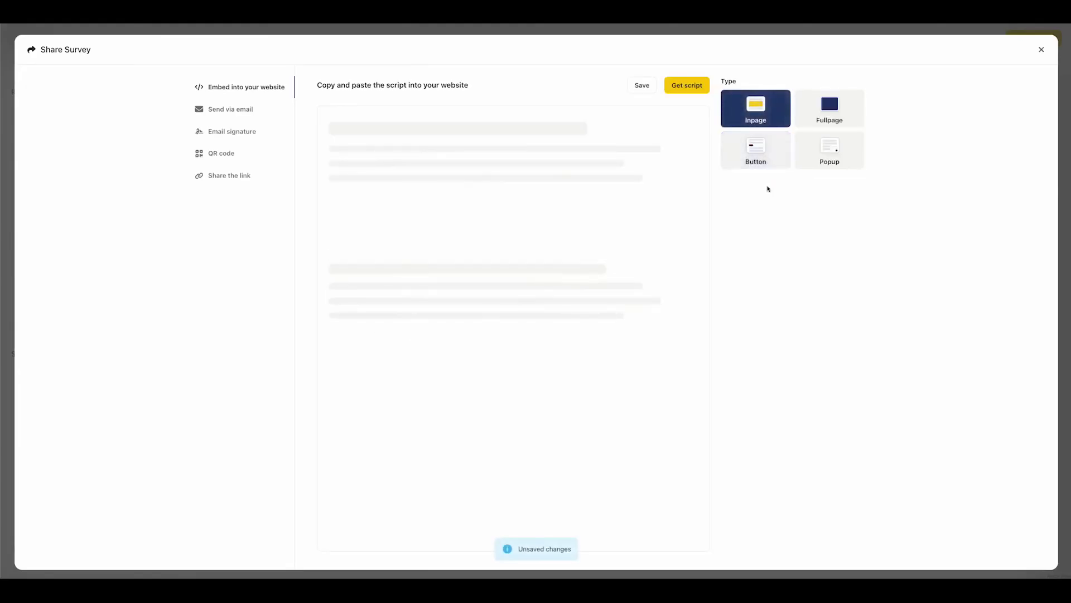
pyautogui.click(652, 93)
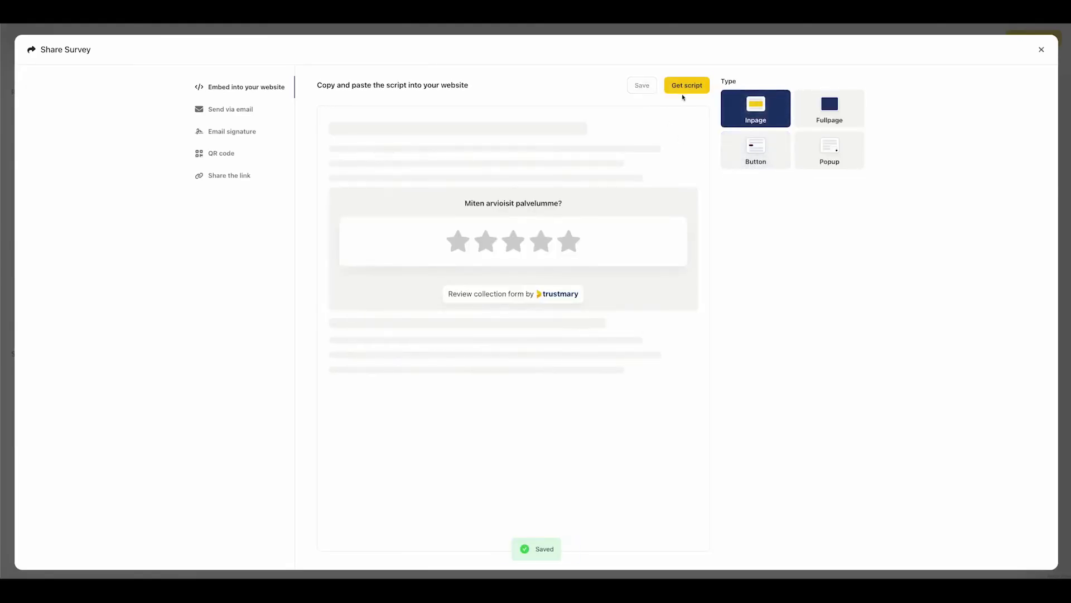
pyautogui.click(686, 92)
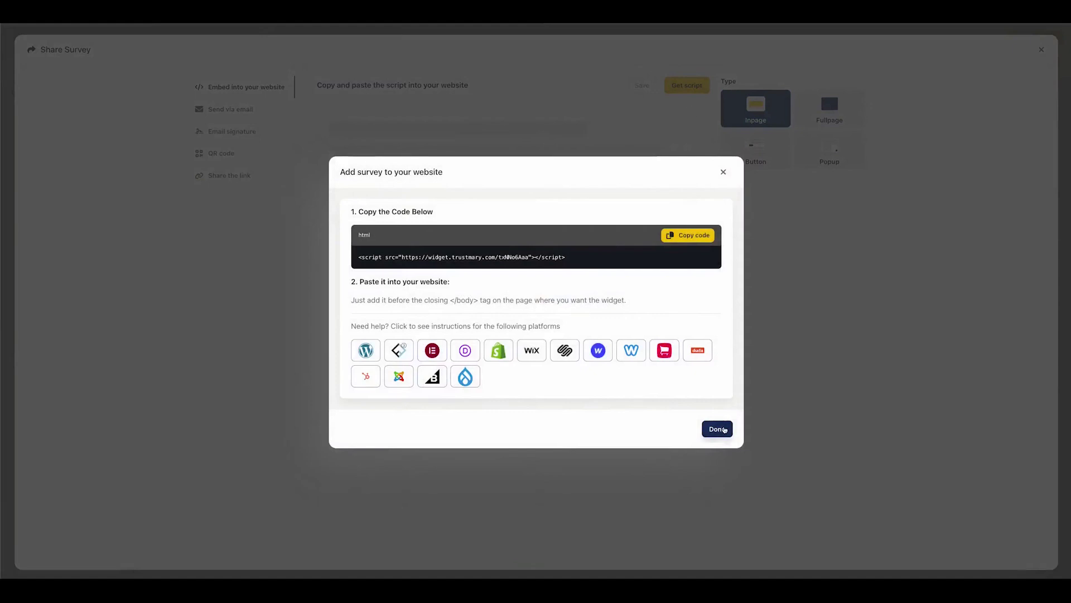
pyautogui.click(724, 429)
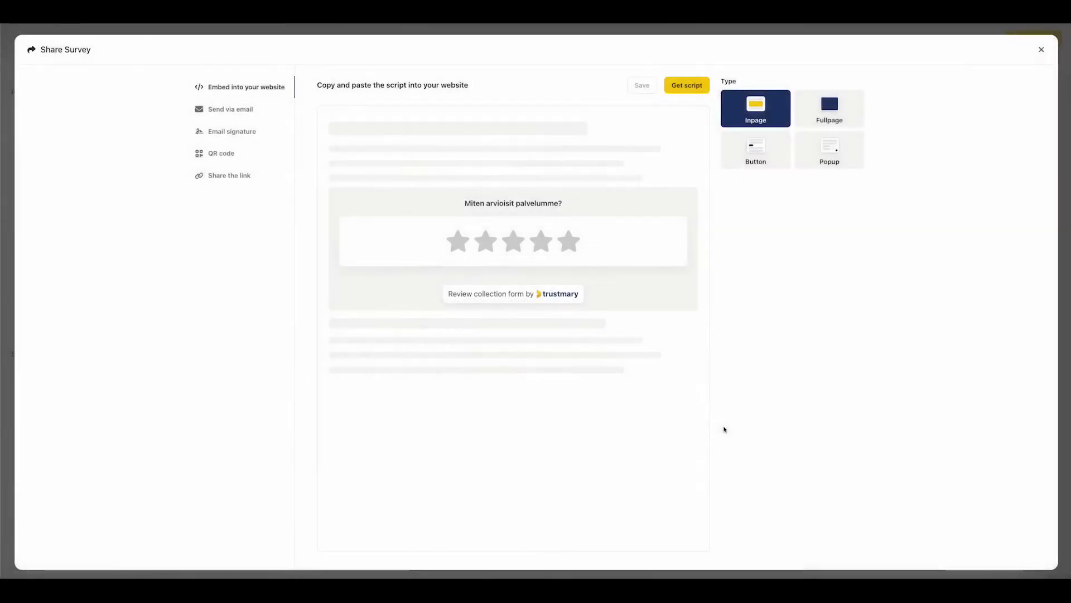
pyautogui.click(235, 111)
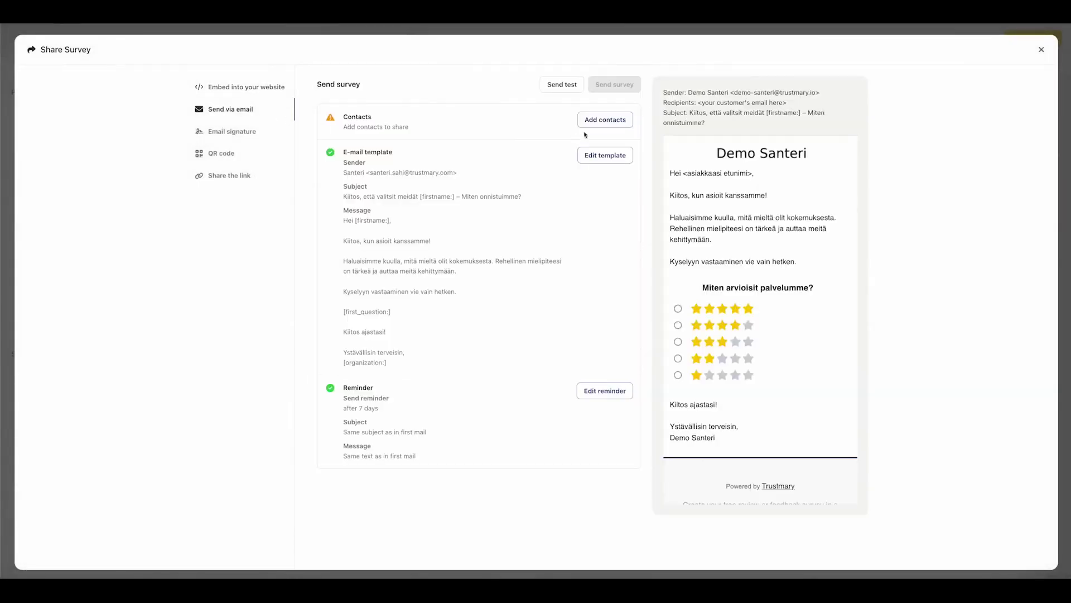
# - Add a contact to the survey email, mapping the second column to Name and First name
pyautogui.click(603, 123)
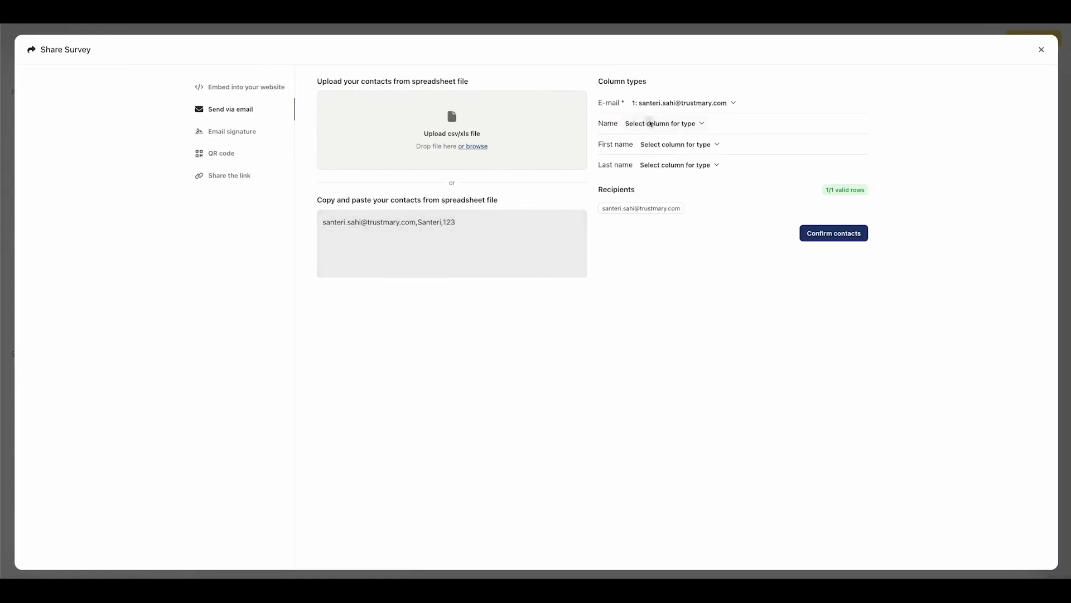
pyautogui.click(650, 123)
pyautogui.click(653, 159)
pyautogui.click(665, 146)
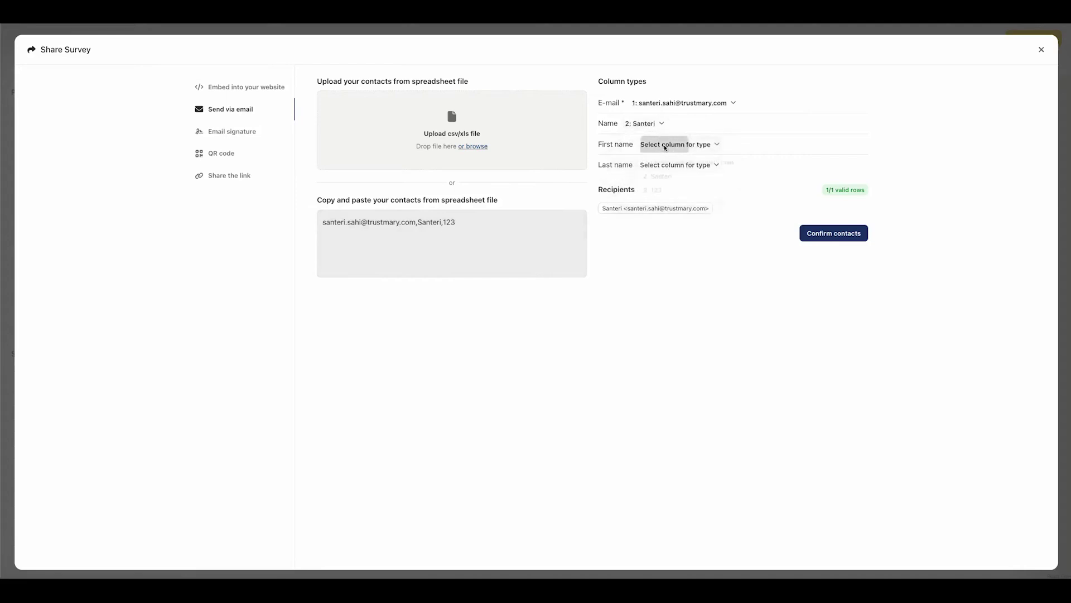
pyautogui.click(666, 181)
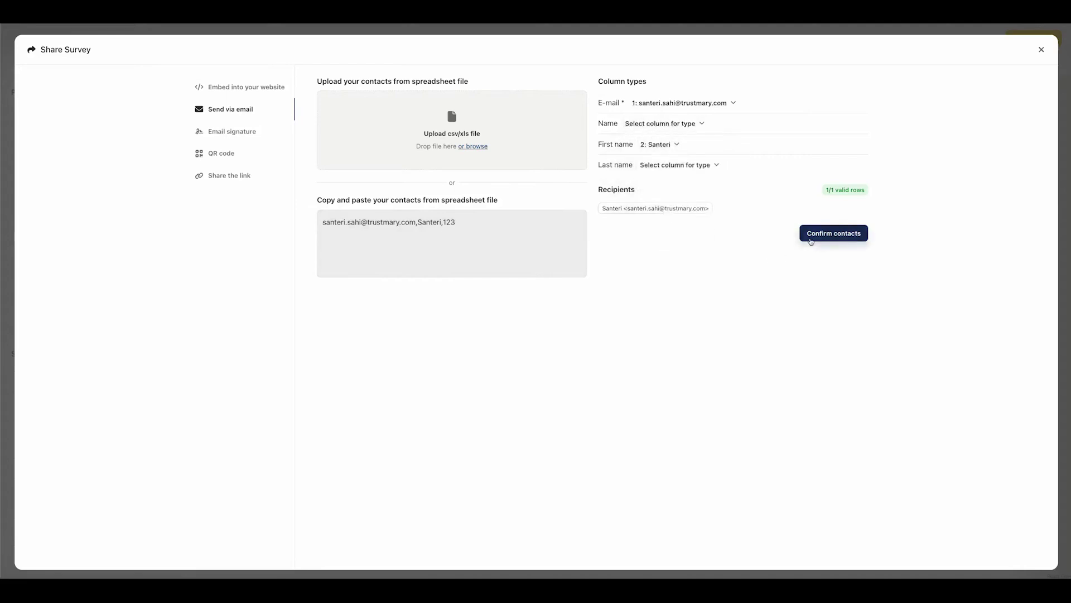
pyautogui.click(812, 235)
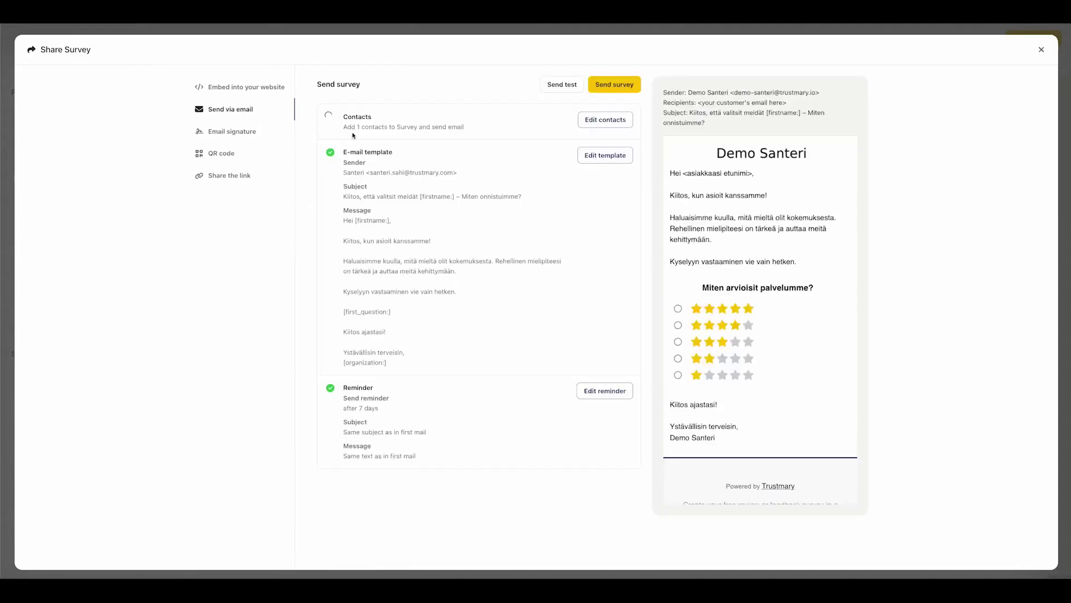
# - Copy the email-signature star question, view the QR code, and copy the survey link
pyautogui.click(244, 138)
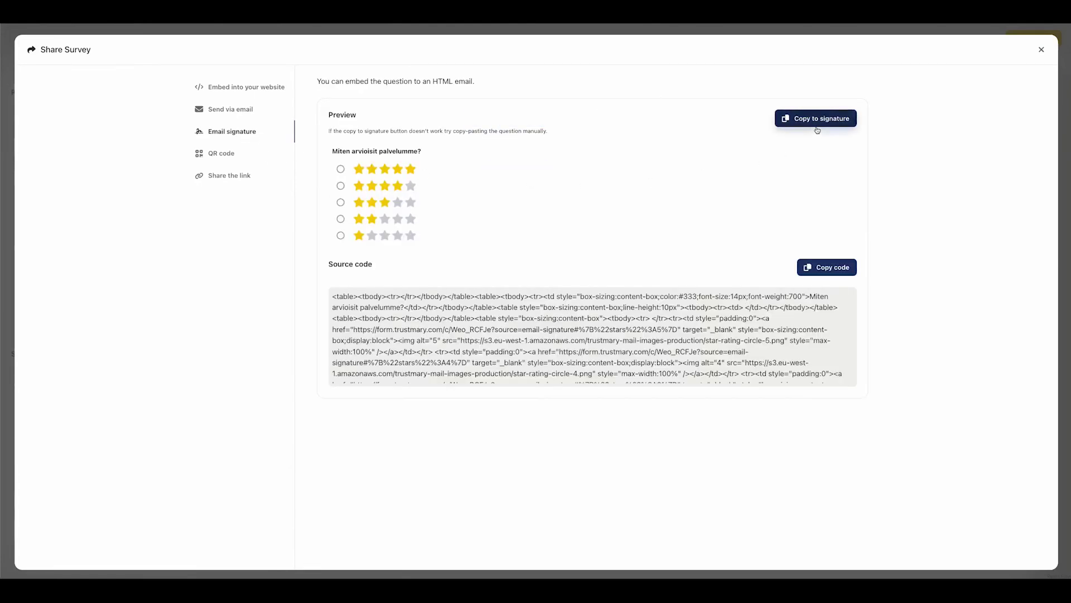
pyautogui.click(815, 119)
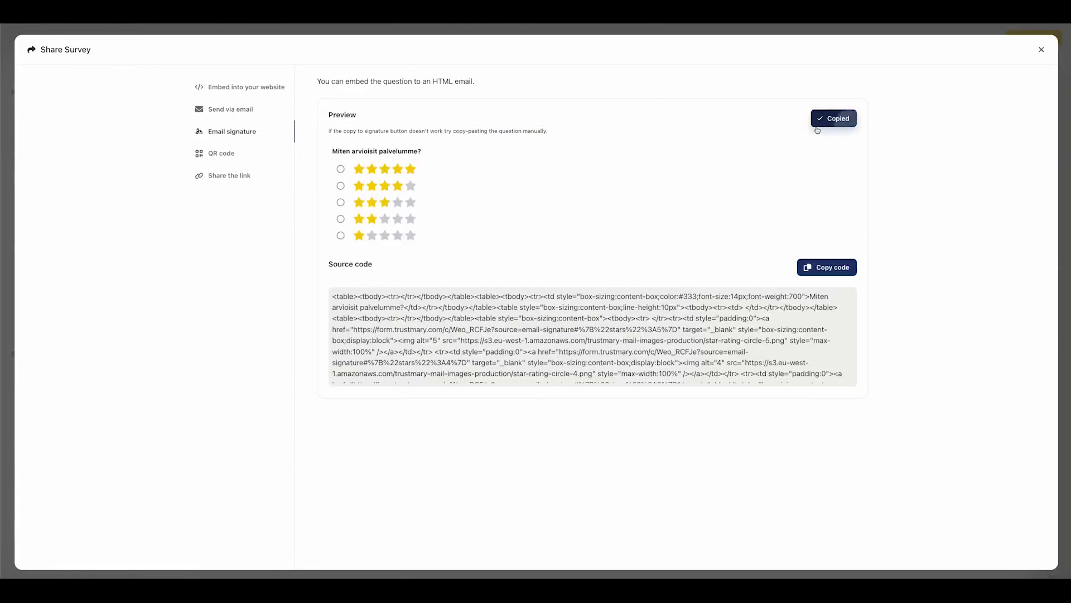
pyautogui.click(228, 157)
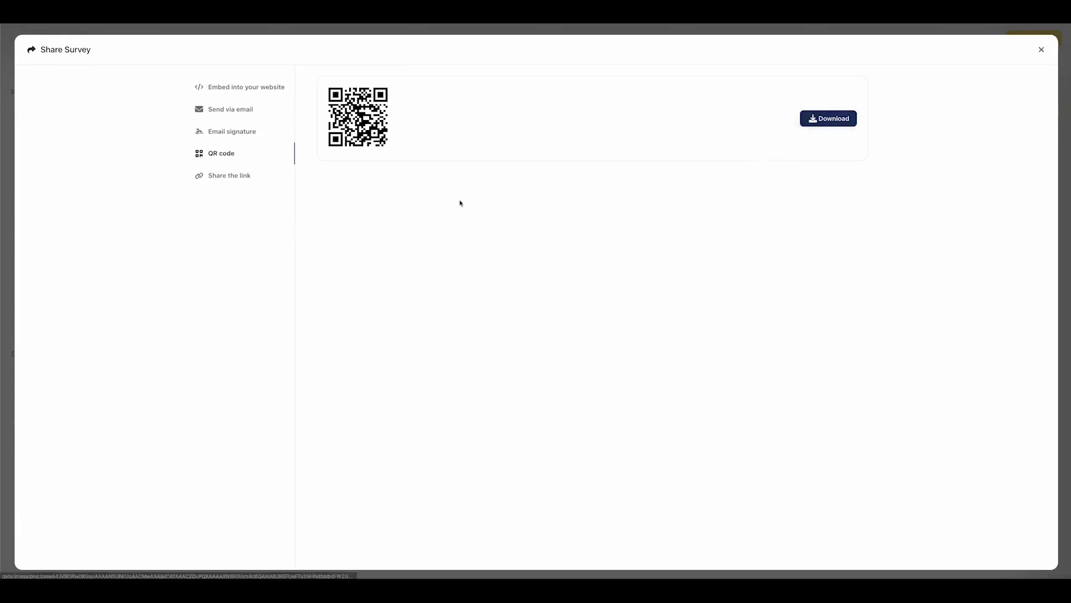
pyautogui.click(243, 175)
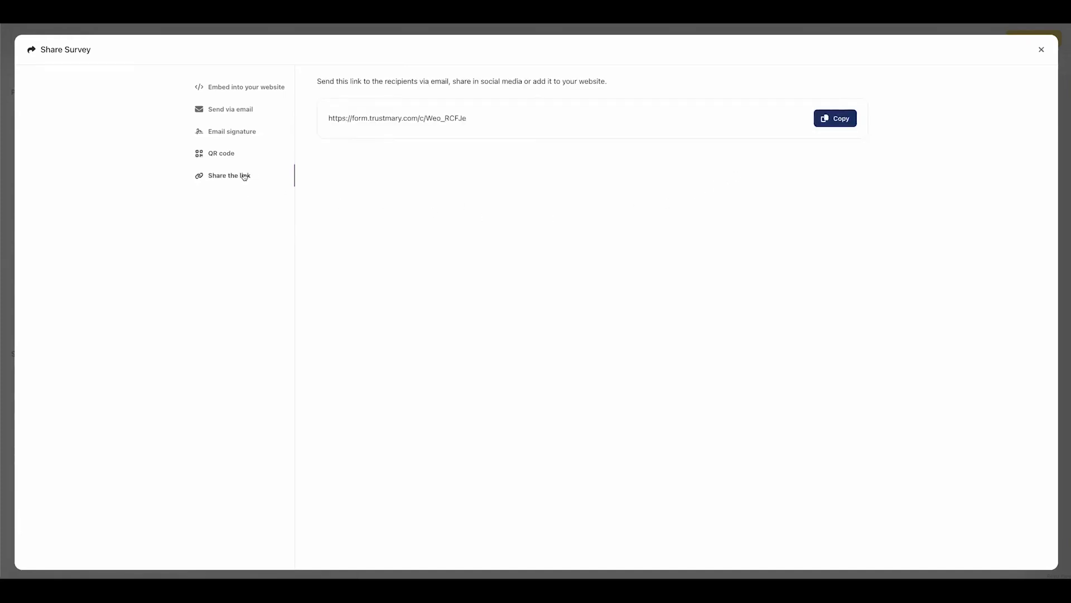
pyautogui.click(823, 120)
pyautogui.moveTo(459, 119); pyautogui.dragTo(335, 125)
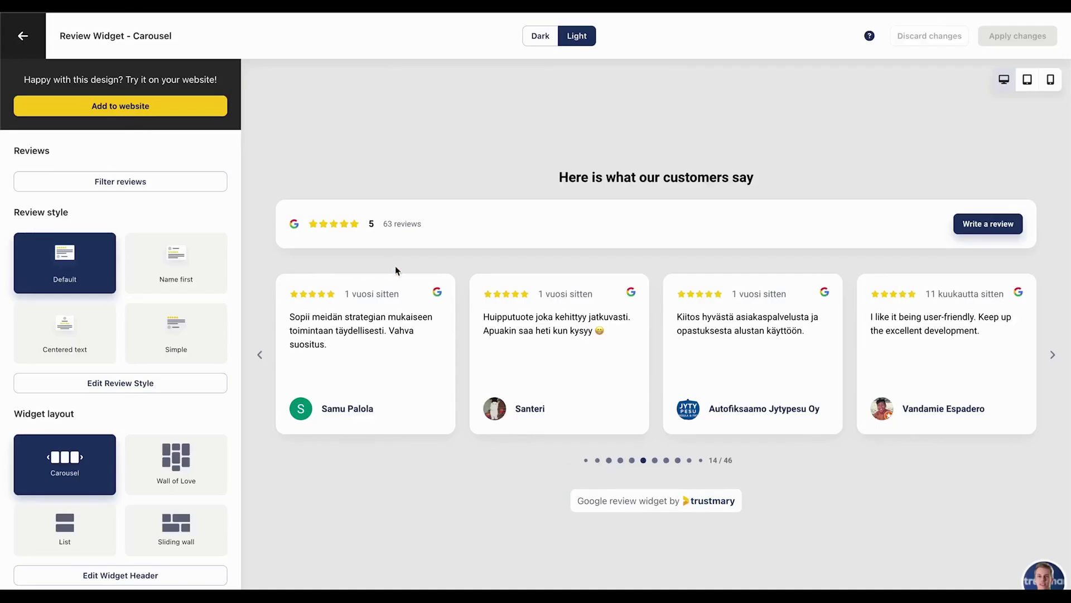
# - Hand-pick two reviews for the carousel widget, then switch to filling it by filters
pyautogui.click(179, 182)
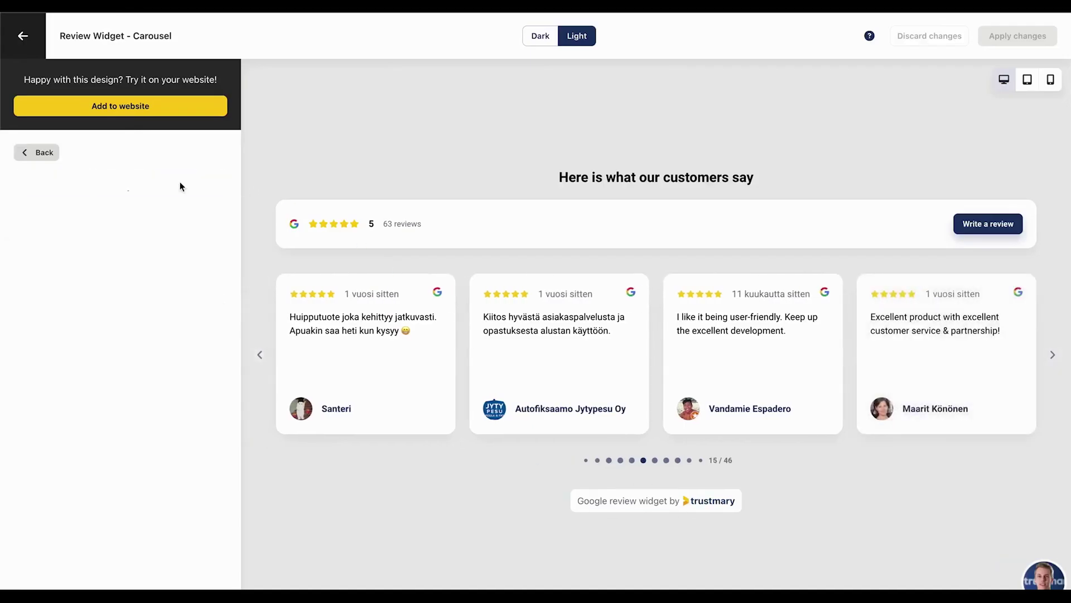
pyautogui.scroll(-9, 158, 319)
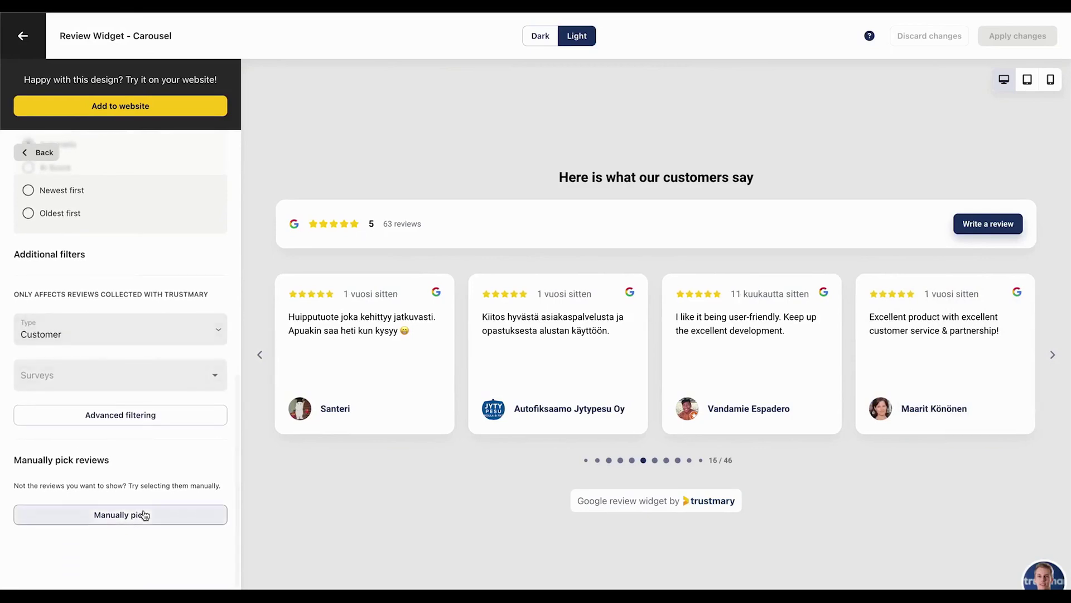
pyautogui.click(144, 512)
pyautogui.click(409, 221)
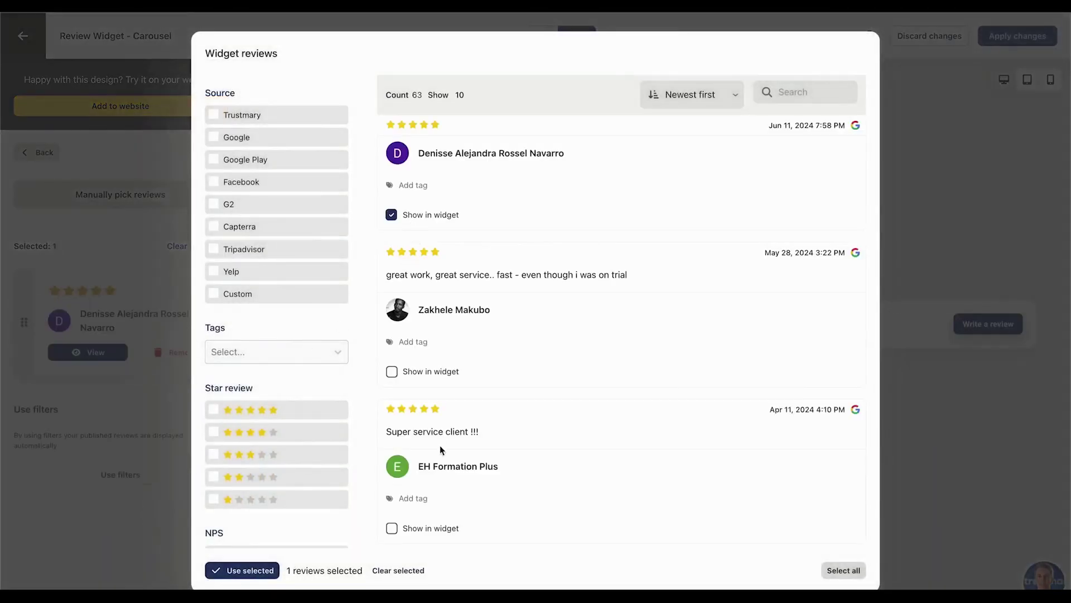
pyautogui.click(407, 527)
pyautogui.click(246, 570)
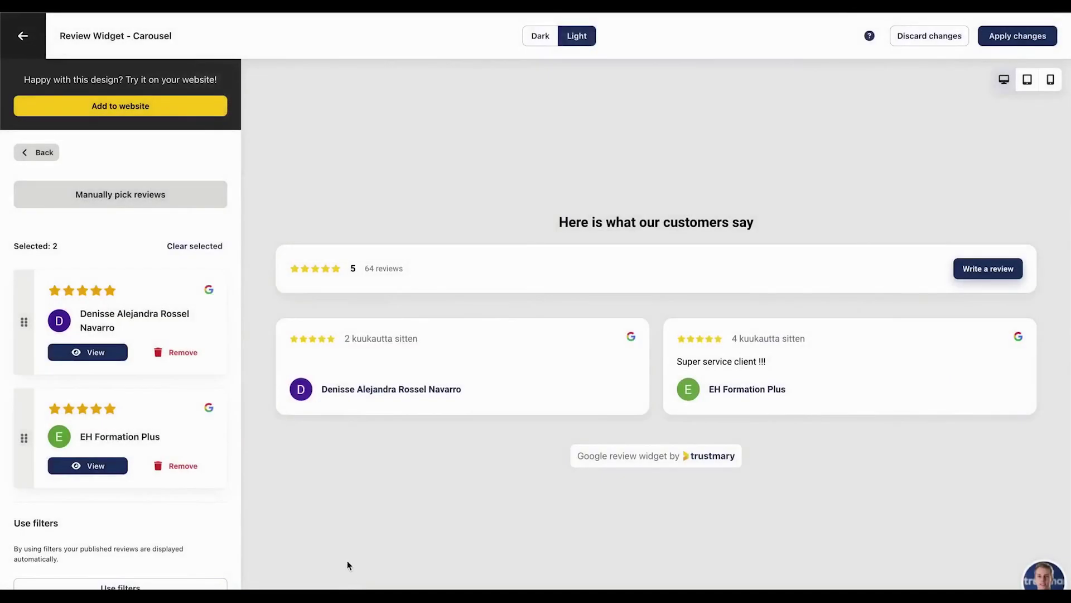
pyautogui.click(212, 584)
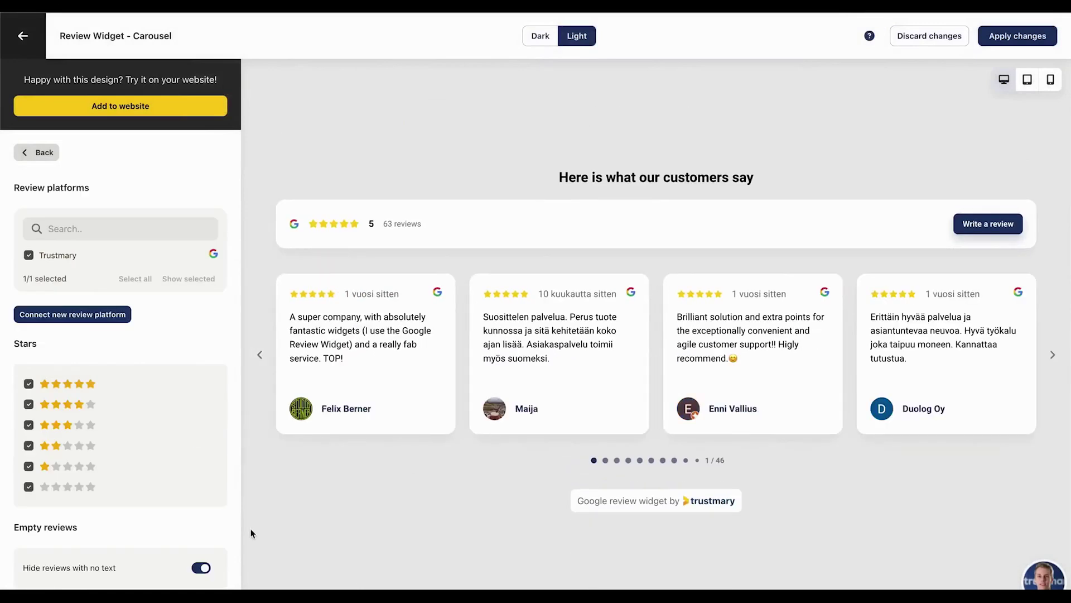
# - Try the Name first review card style, then restore the Default style
pyautogui.click(40, 152)
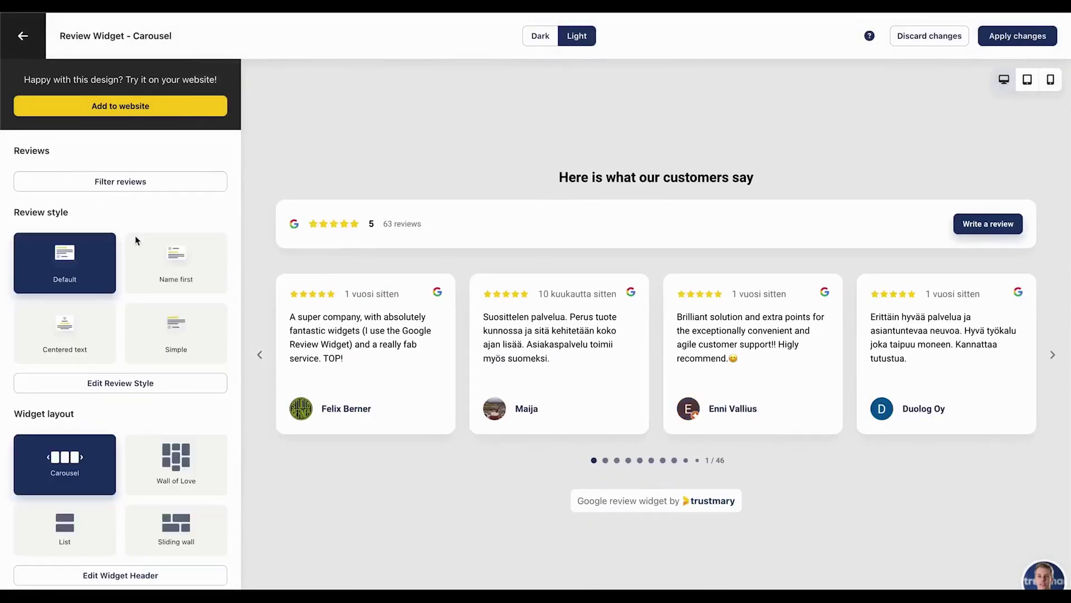
pyautogui.click(140, 251)
pyautogui.click(67, 268)
# - Toggle the review date and source logo off and back on in the card settings
pyautogui.scroll(-1, 116, 317)
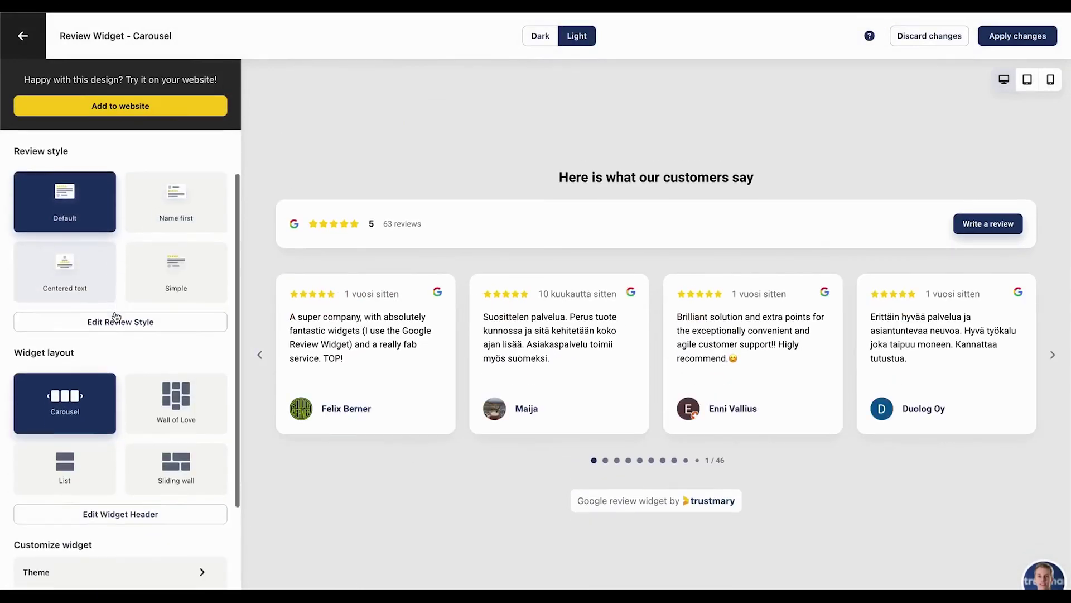
pyautogui.scroll(-1, 115, 317)
pyautogui.click(110, 258)
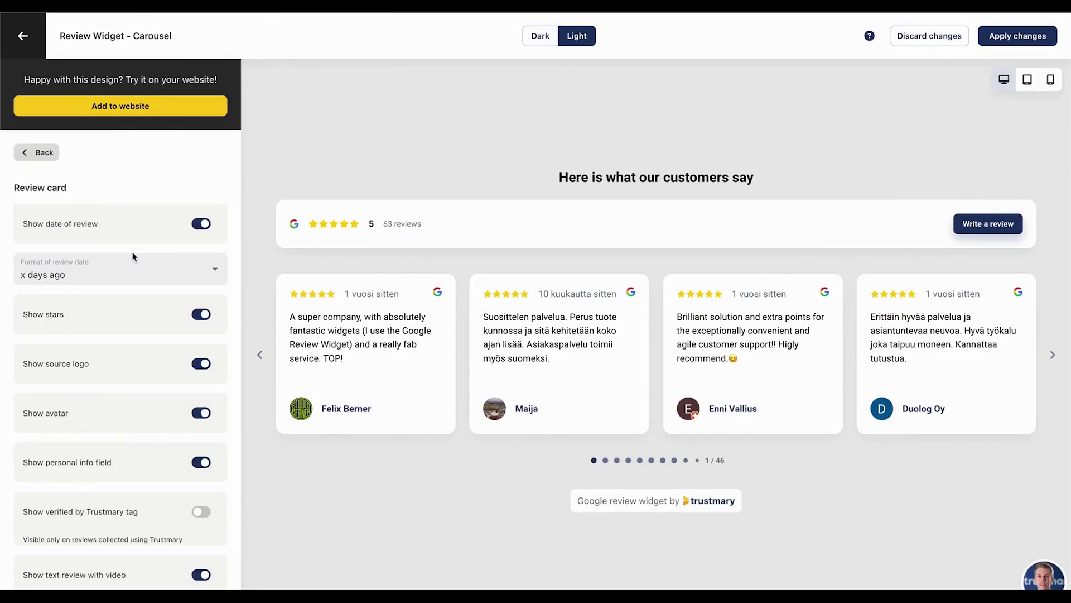
pyautogui.click(202, 230)
pyautogui.click(202, 230)
pyautogui.click(192, 371)
pyautogui.click(193, 370)
pyautogui.scroll(-1, 193, 372)
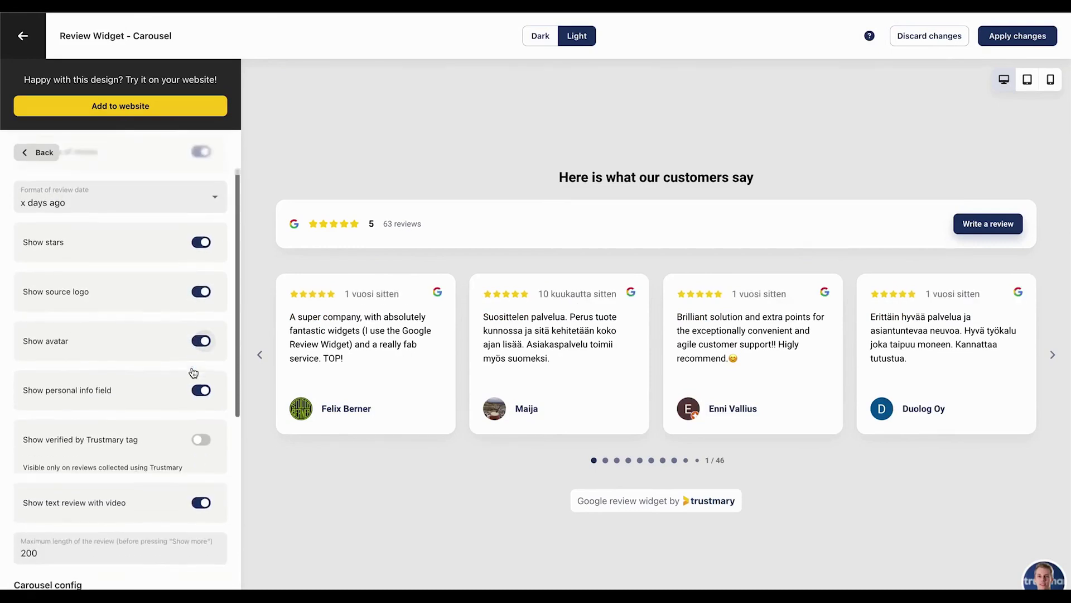
pyautogui.scroll(-5, 193, 372)
# - Try the Wall of Love and Sliding wall layouts, then return to Carousel
pyautogui.click(40, 151)
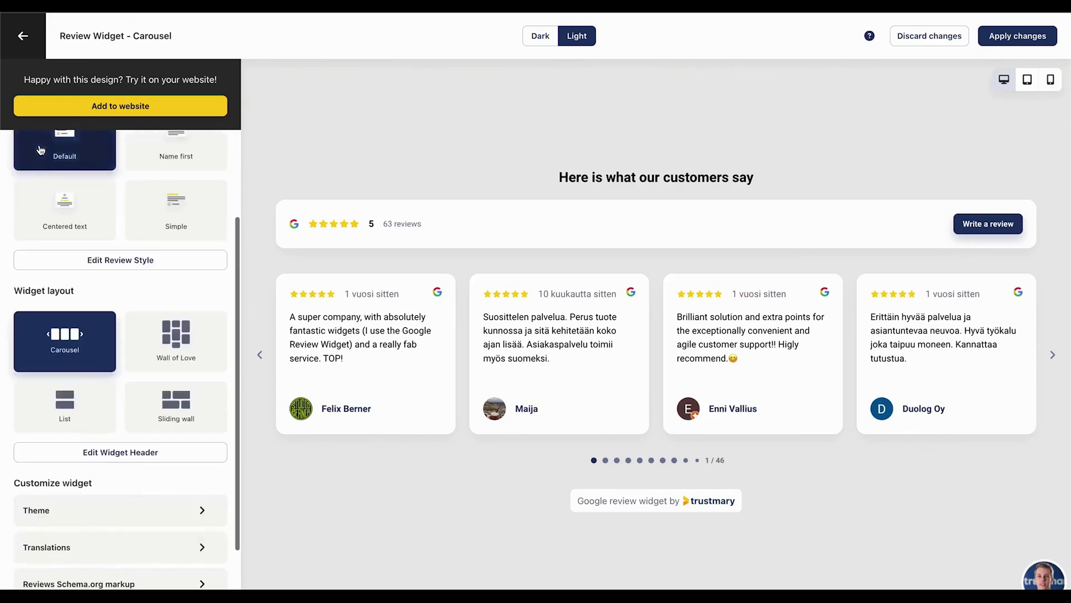
pyautogui.click(173, 343)
pyautogui.click(143, 387)
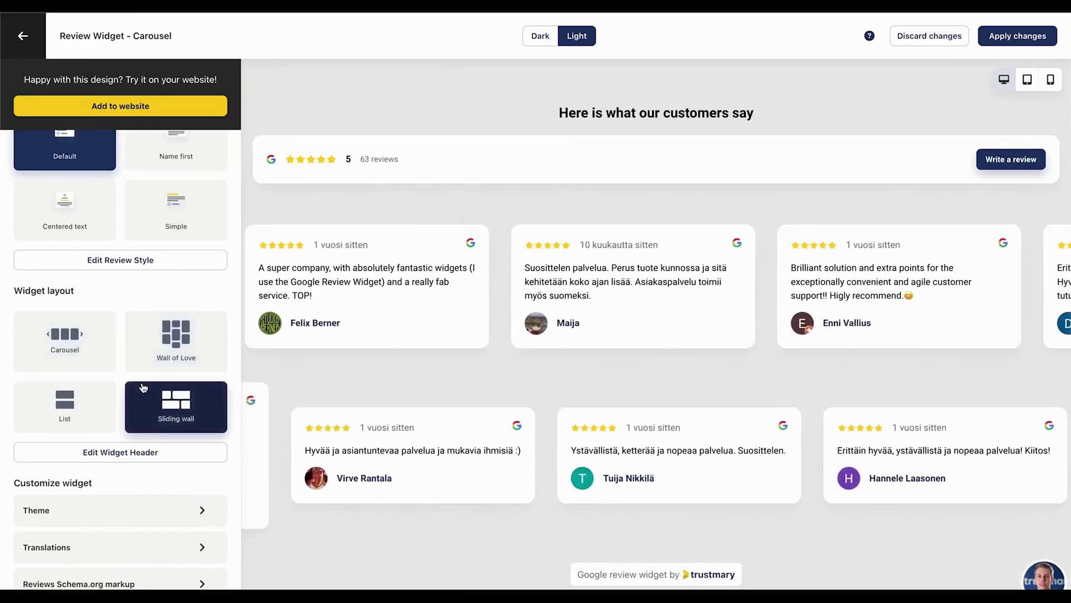
pyautogui.click(90, 352)
pyautogui.scroll(-1, 118, 375)
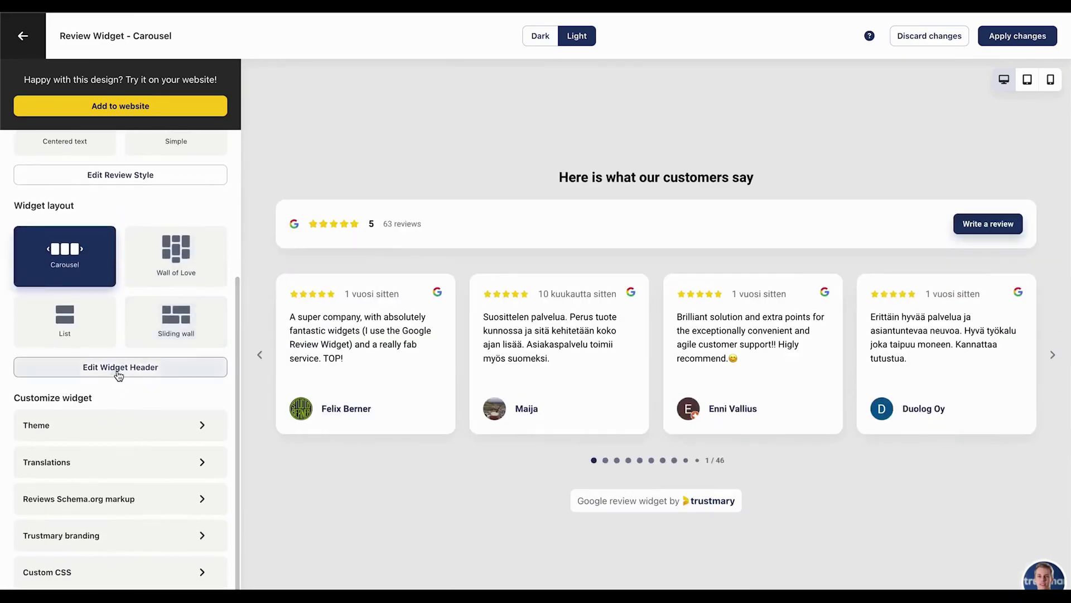
# - Toggle the widget heading and Ask for reviews off and on, then apply the changes
pyautogui.click(118, 373)
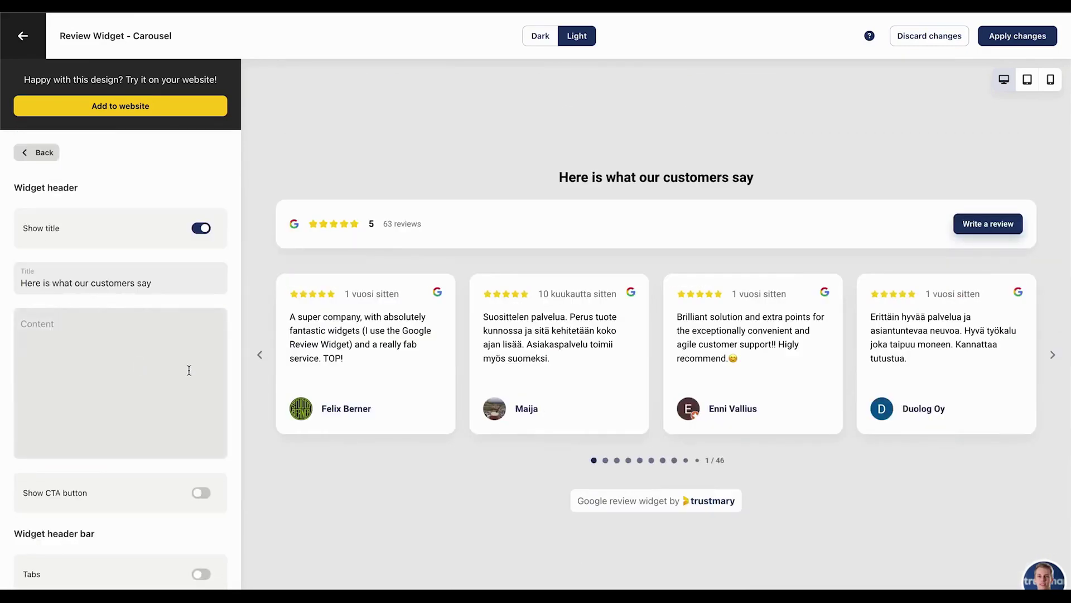
pyautogui.click(195, 233)
pyautogui.click(196, 236)
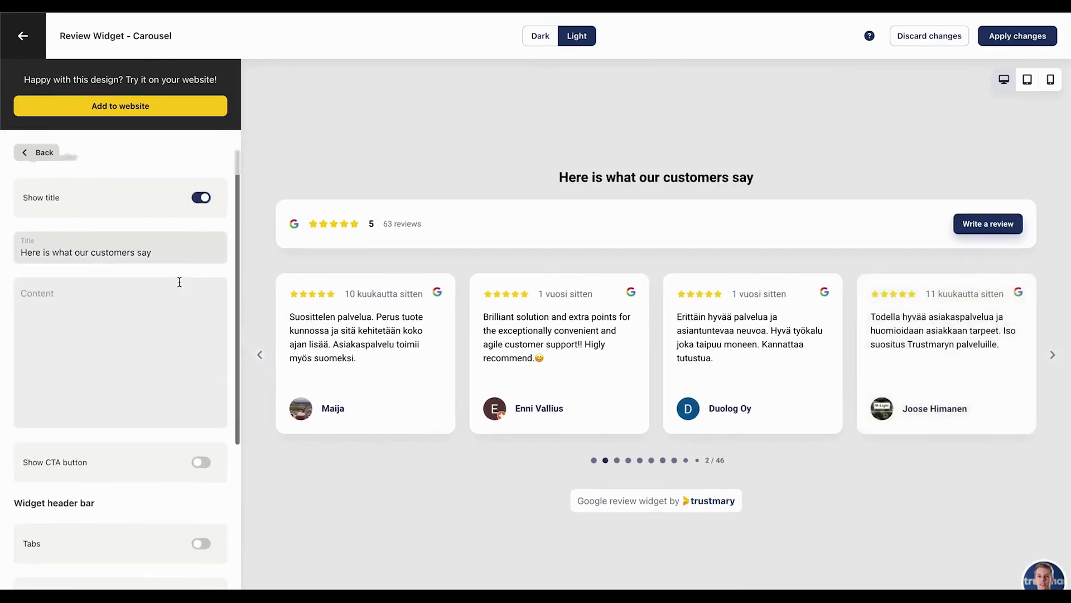
pyautogui.scroll(-5, 179, 281)
pyautogui.click(199, 386)
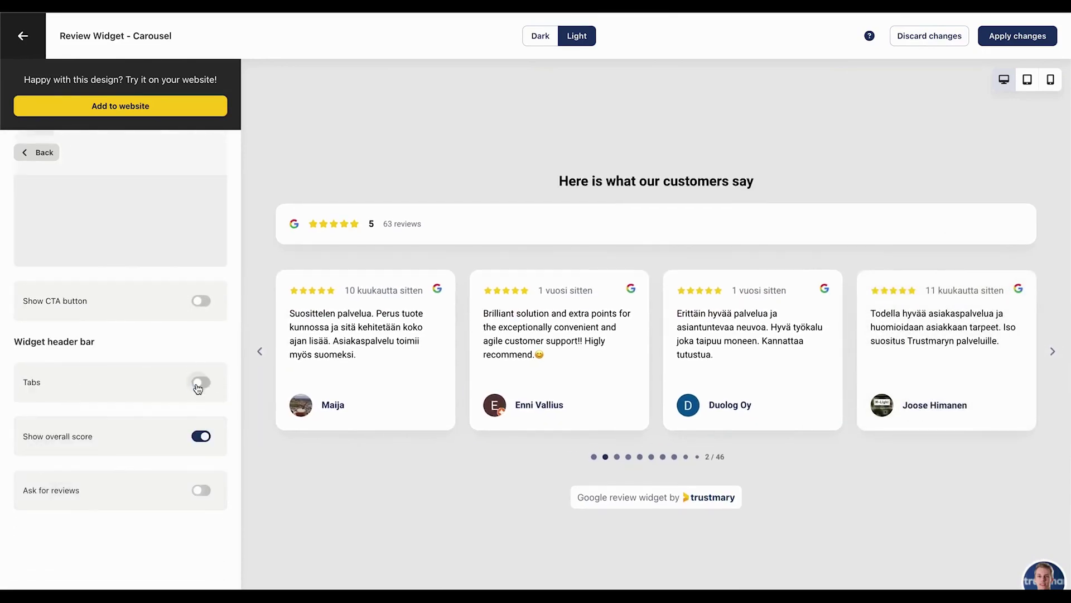
pyautogui.click(201, 490)
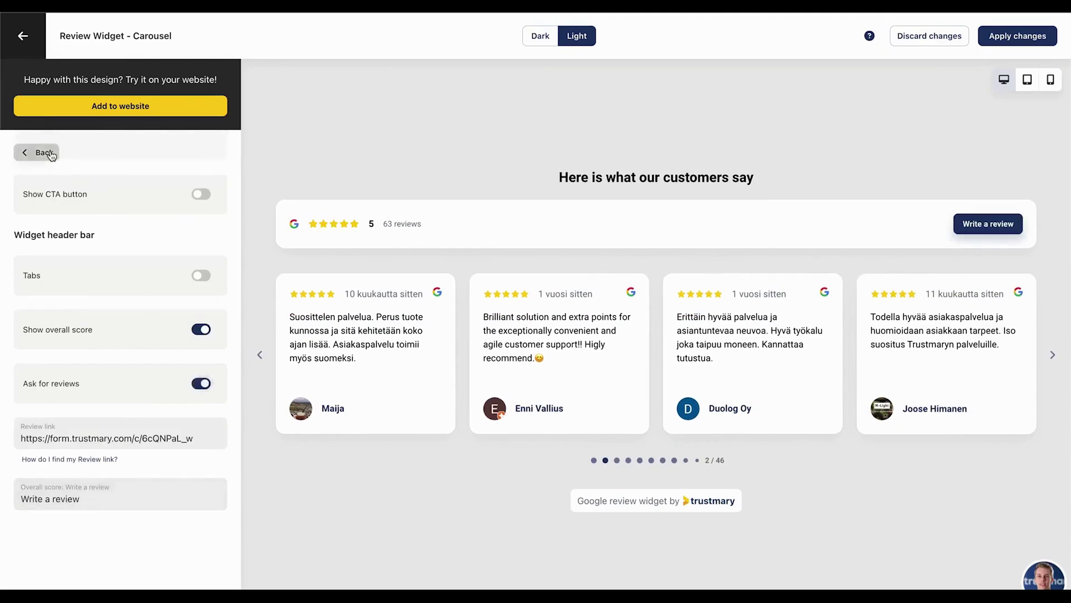
pyautogui.click(50, 153)
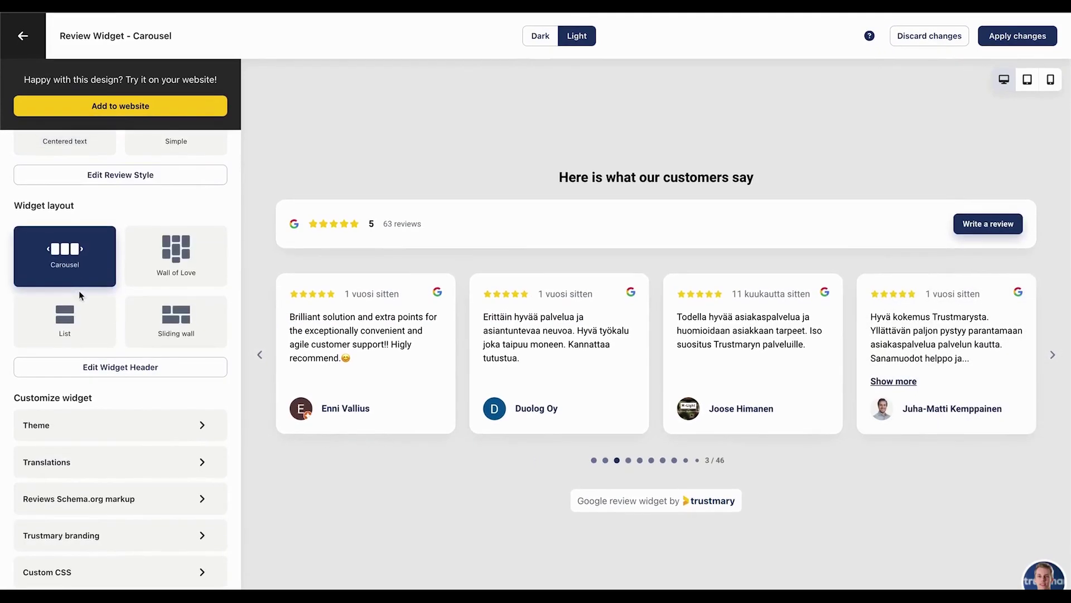
pyautogui.click(984, 43)
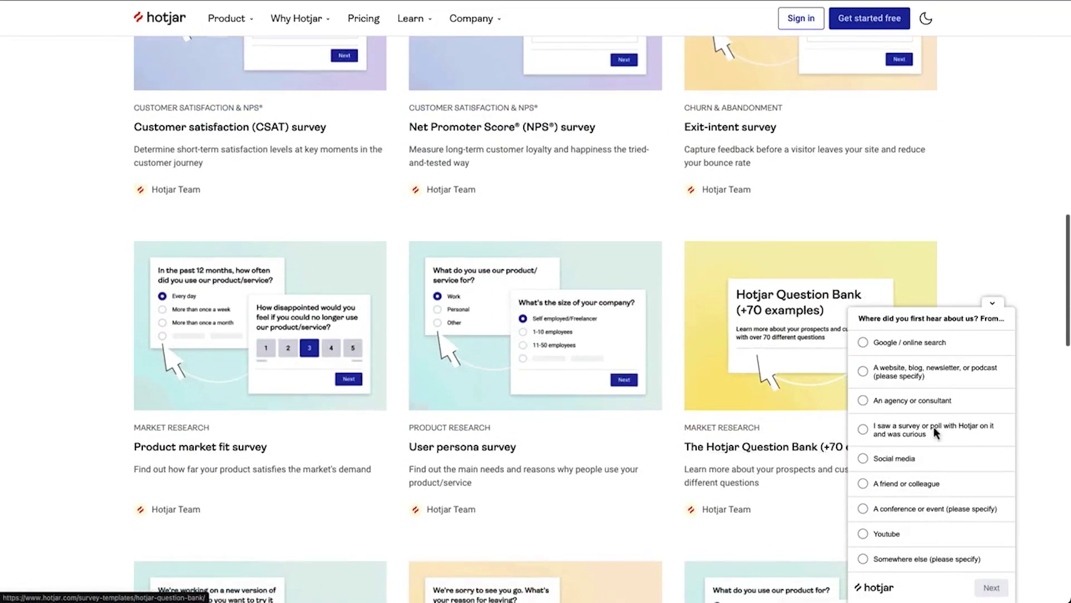
pyautogui.scroll(-6, 928, 243)
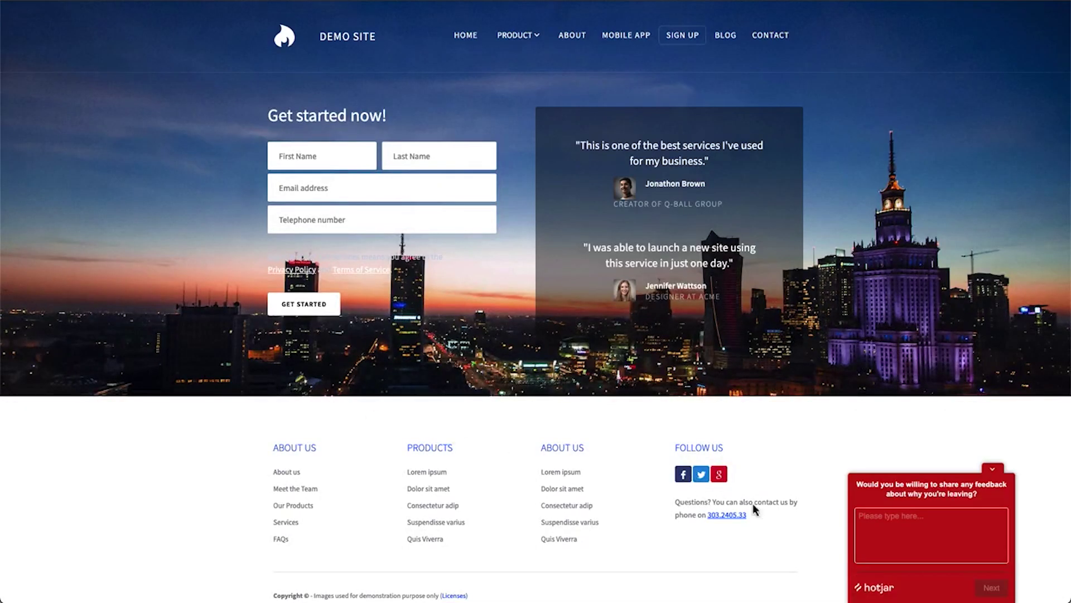
# - Answer the demo site's exit feedback popup with 'I worked out this is a demo site, so I'm leaving'
pyautogui.click(912, 541)
pyautogui.write('I worked out this is a demo site')
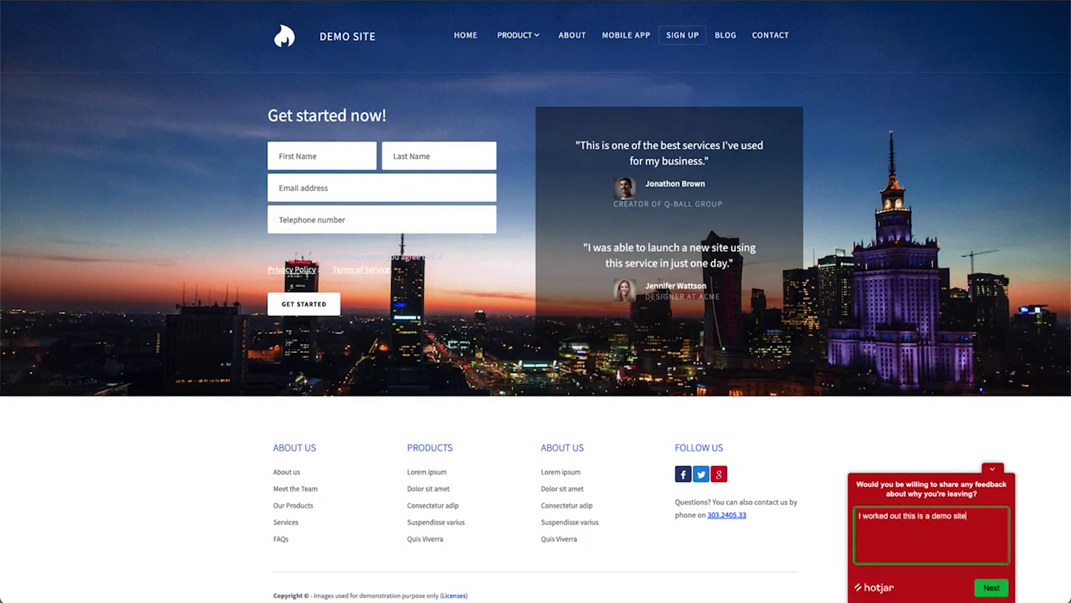
pyautogui.write('aving')
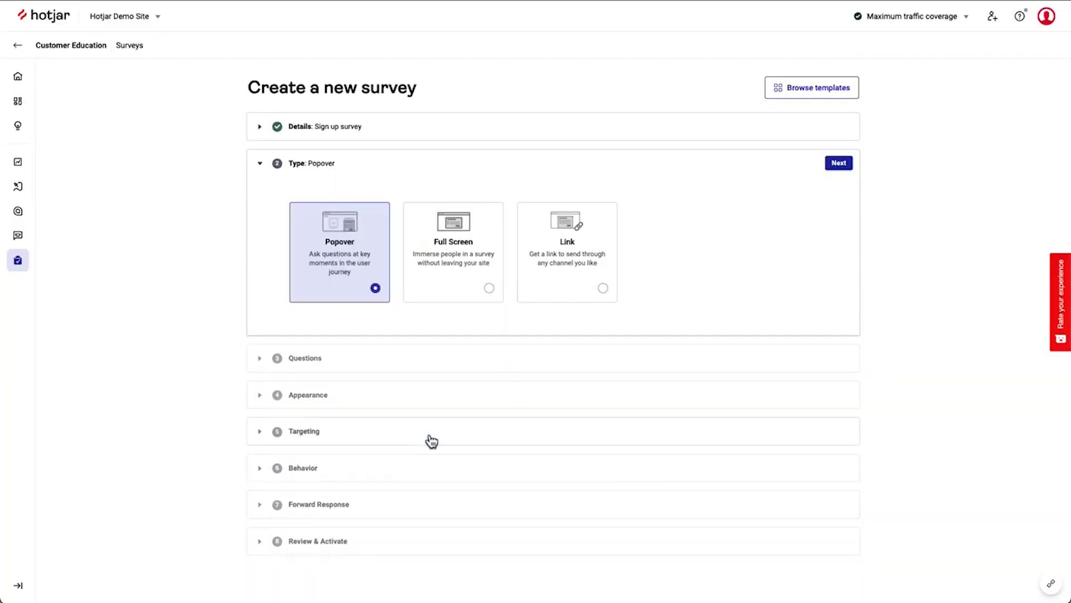
# - Target the survey at specific users and list the available user attributes
pyautogui.click(430, 440)
pyautogui.scroll(-5, 383, 301)
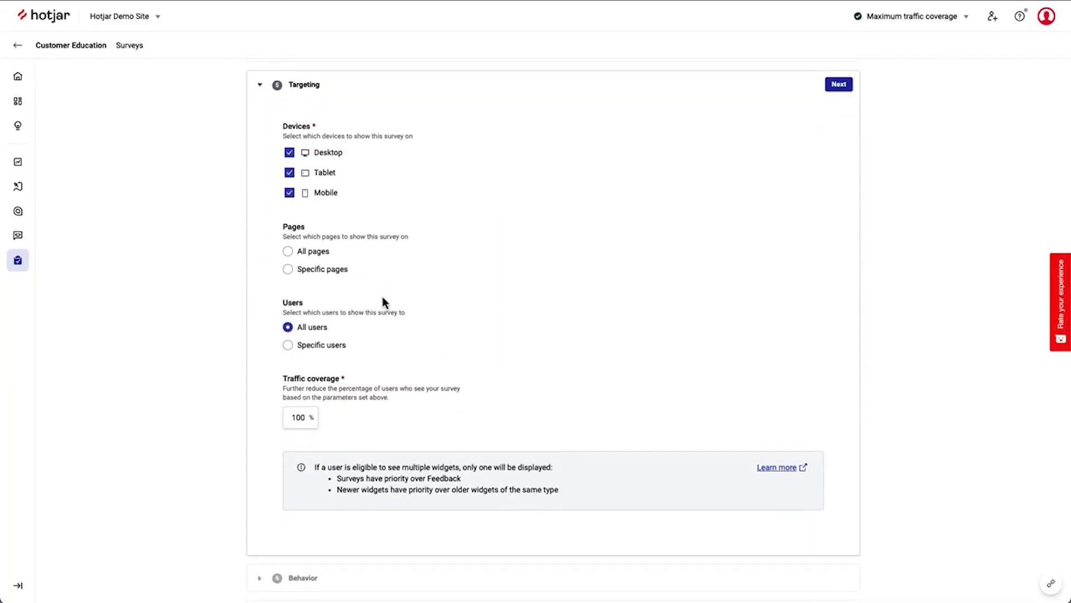
pyautogui.scroll(-1, 383, 301)
pyautogui.click(326, 351)
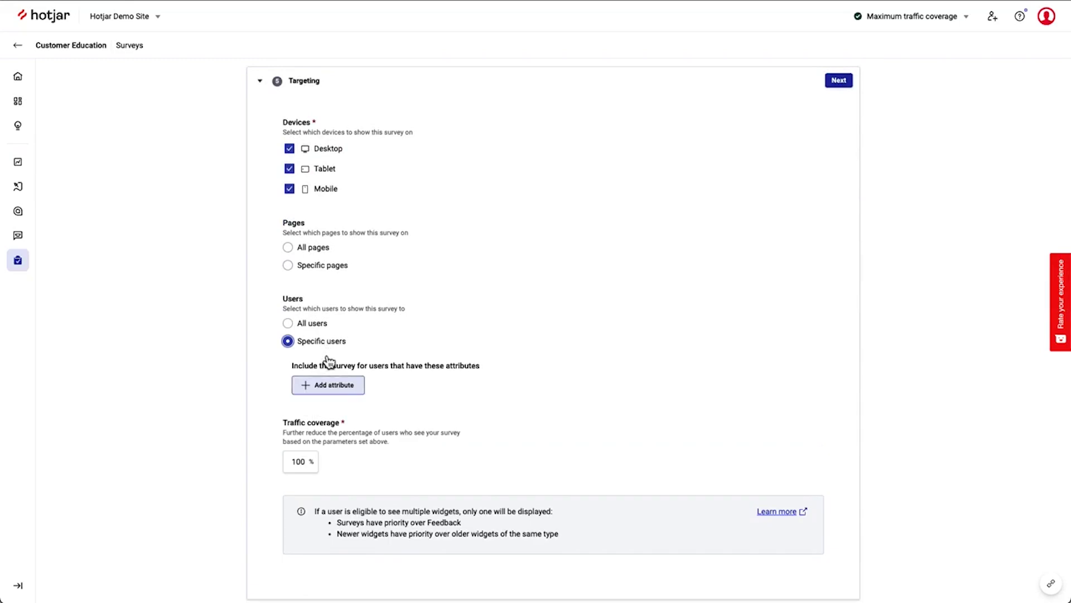
pyautogui.click(335, 388)
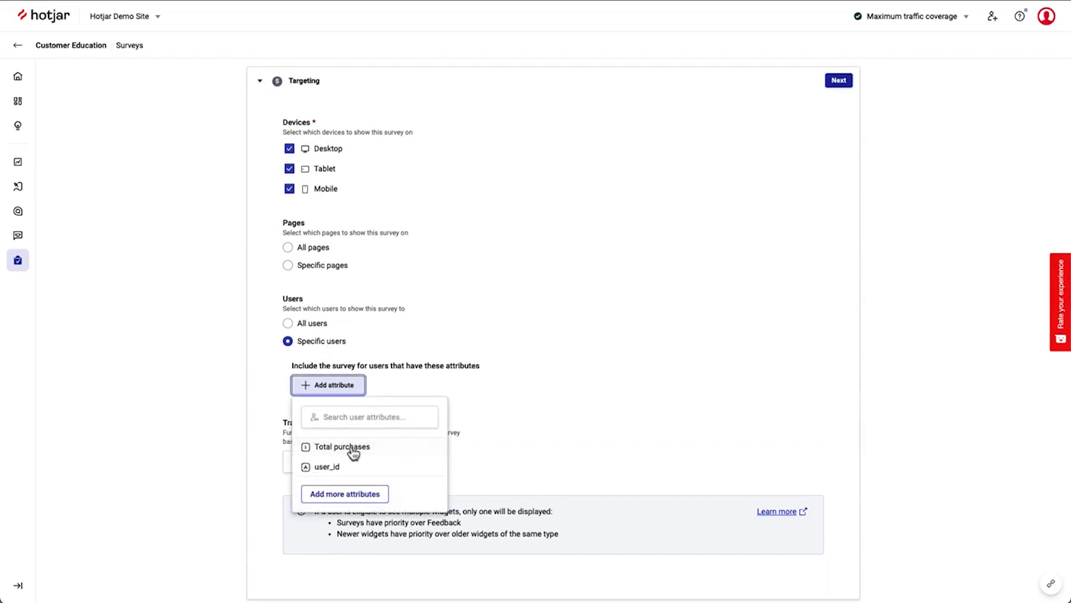
# - Limit the survey to specific pages triggered by an Event
pyautogui.click(320, 268)
pyautogui.click(333, 324)
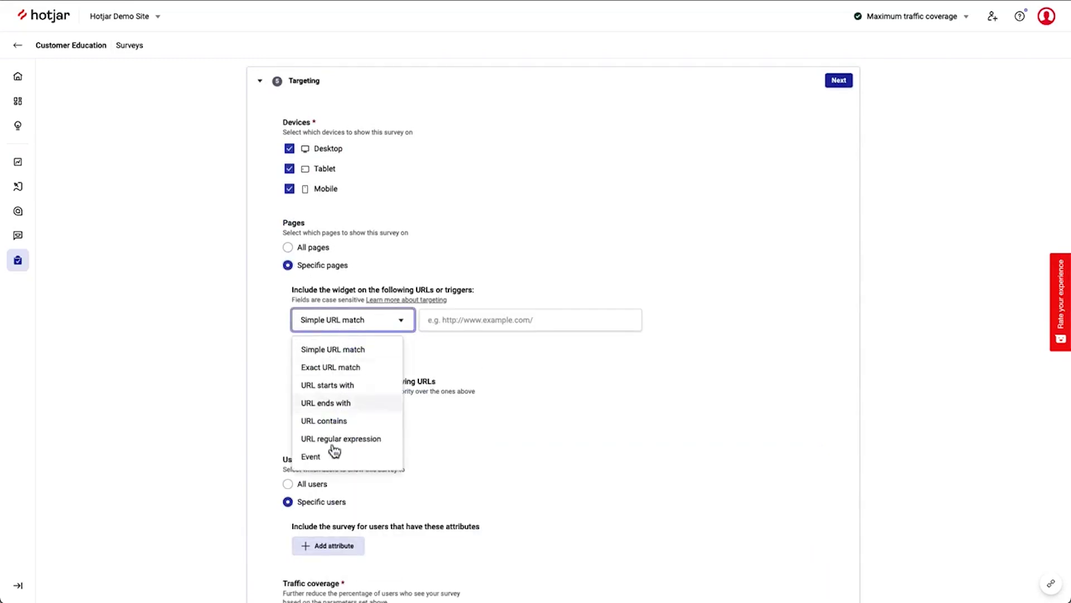
pyautogui.click(334, 454)
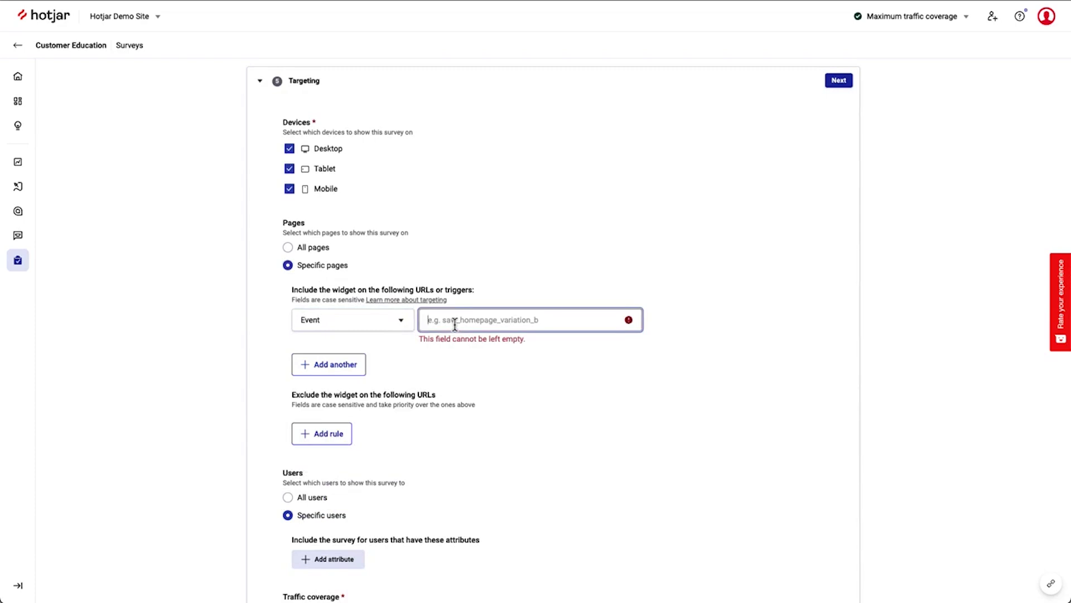
pyautogui.scroll(5, 412, 306)
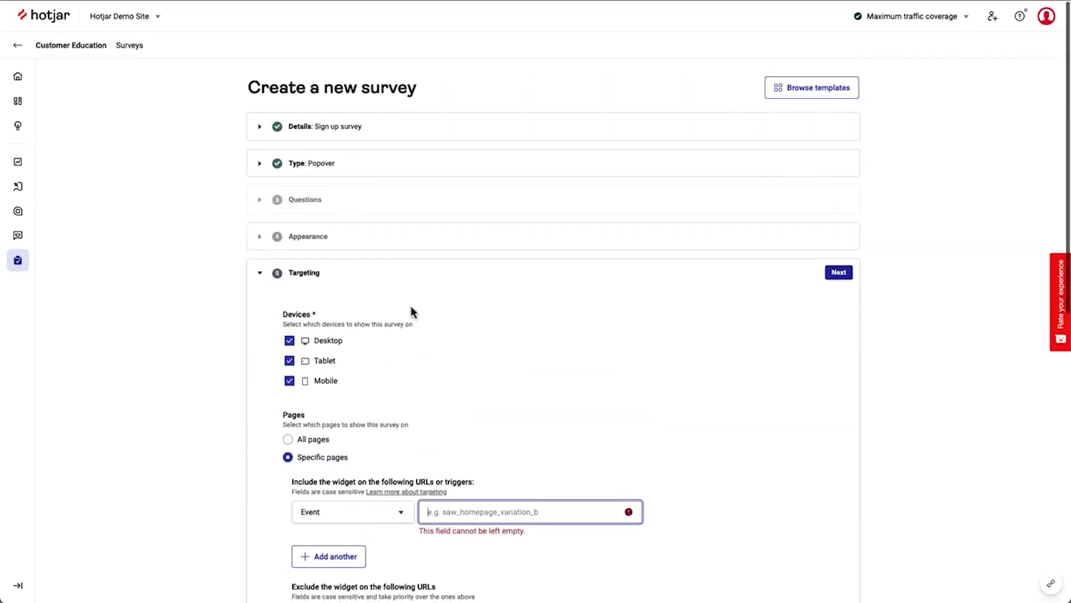
# - Make the survey a shareable link, move to the questions, and expand the appearance settings
pyautogui.click(418, 163)
pyautogui.click(564, 267)
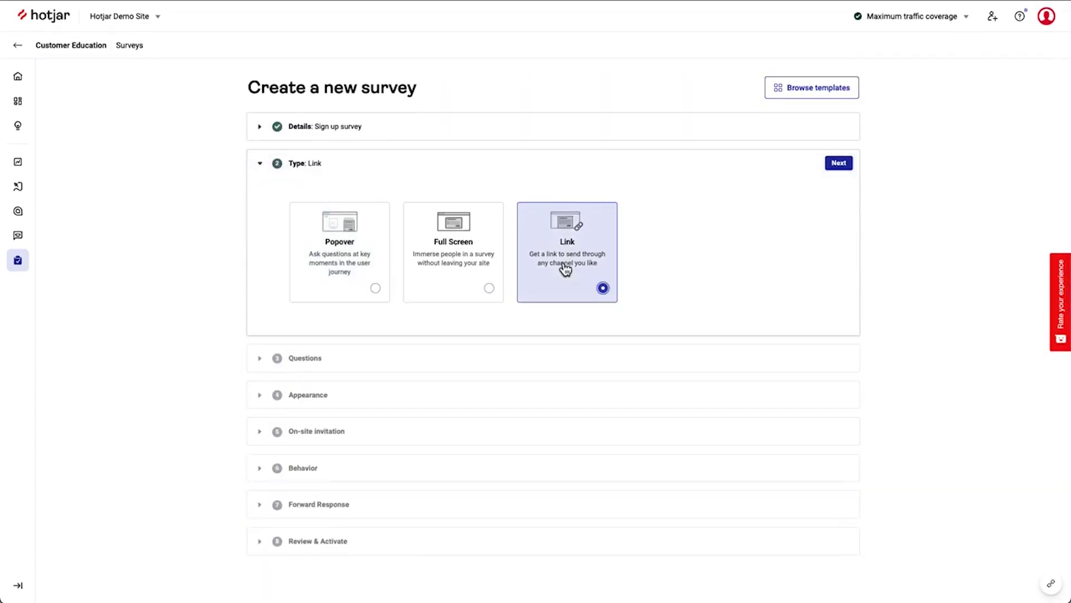
pyautogui.click(830, 164)
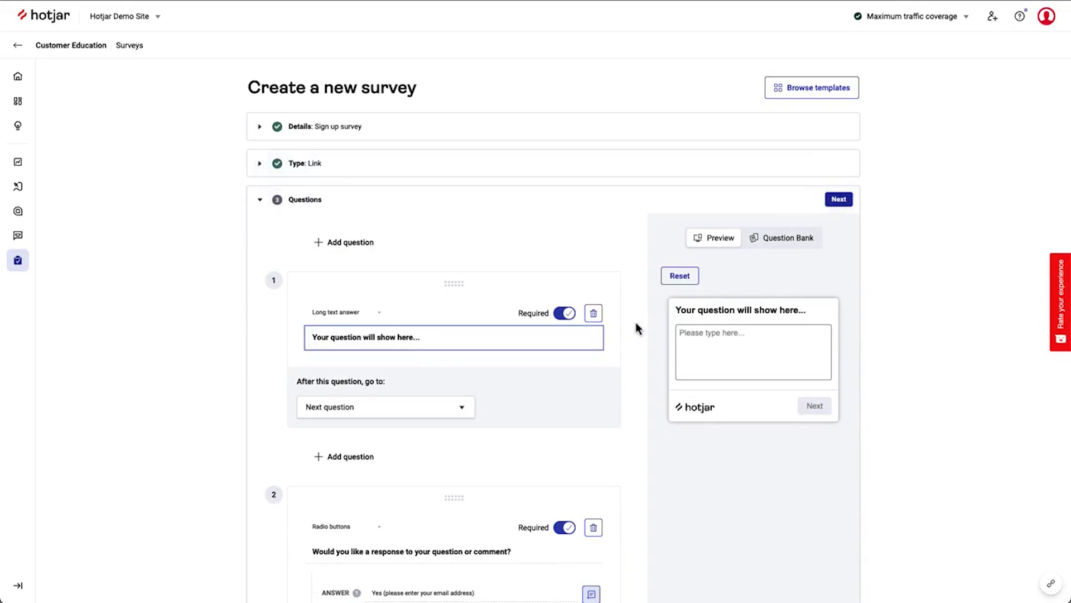
pyautogui.scroll(-6, 636, 328)
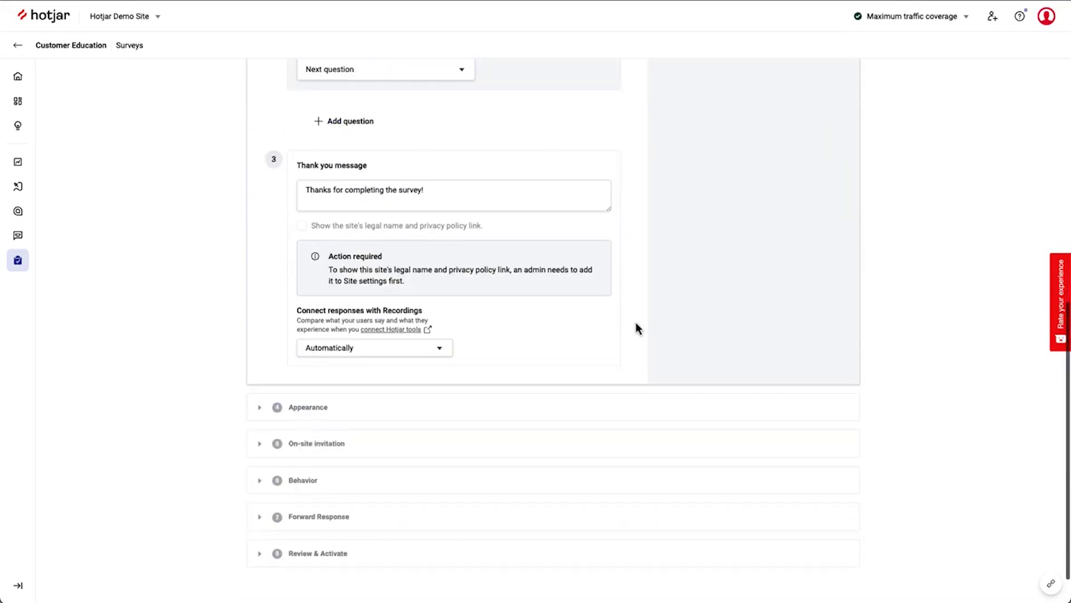
pyautogui.click(614, 407)
pyautogui.scroll(-1, 614, 414)
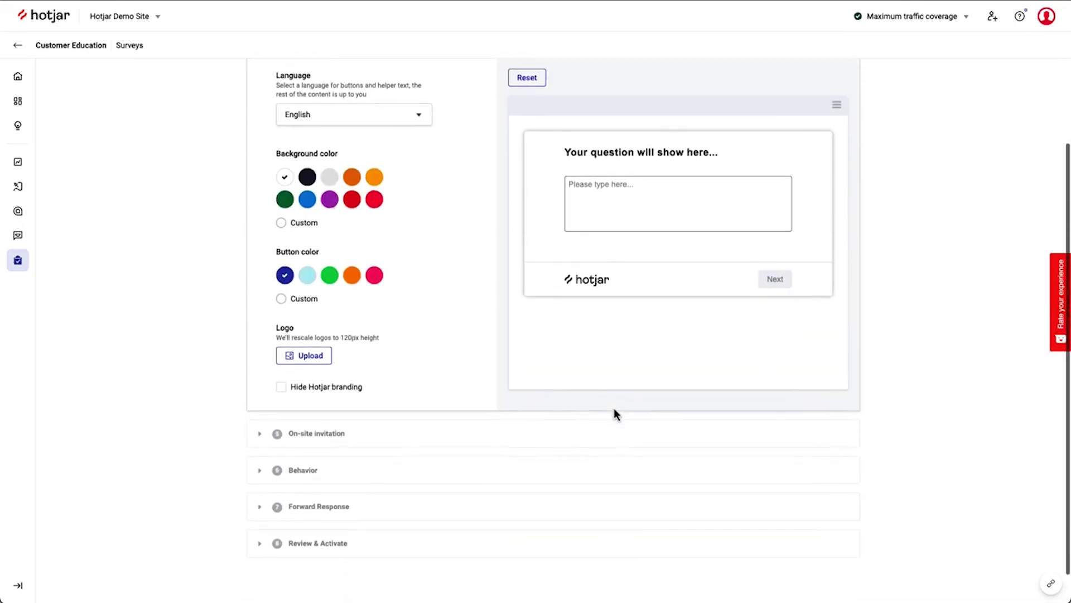
pyautogui.scroll(-1, 508, 369)
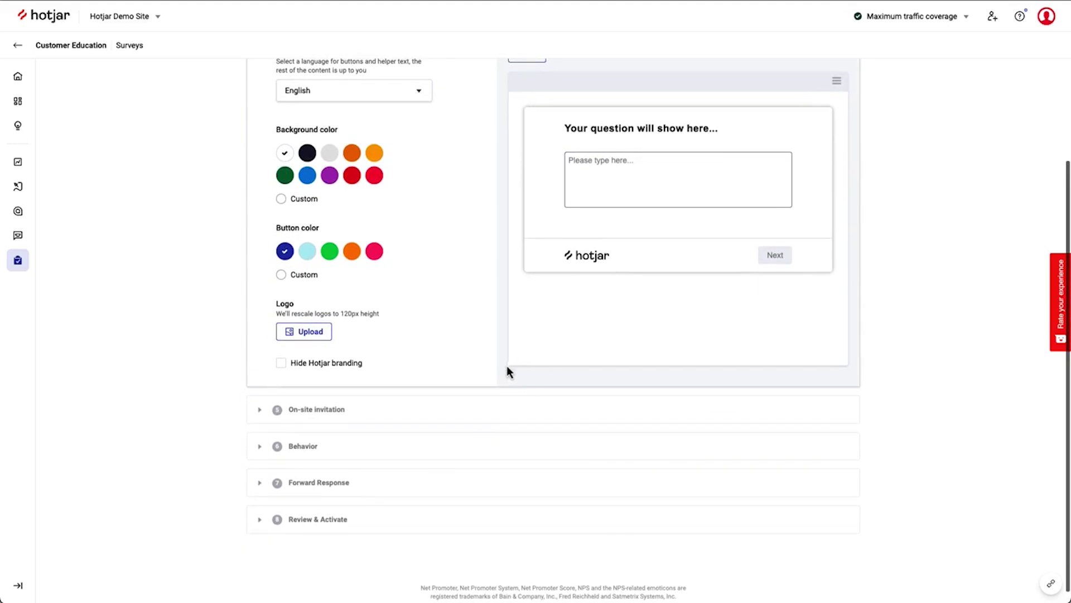
# - Revisit the invitation and question types, then route question 1 to Question 2
pyautogui.click(480, 419)
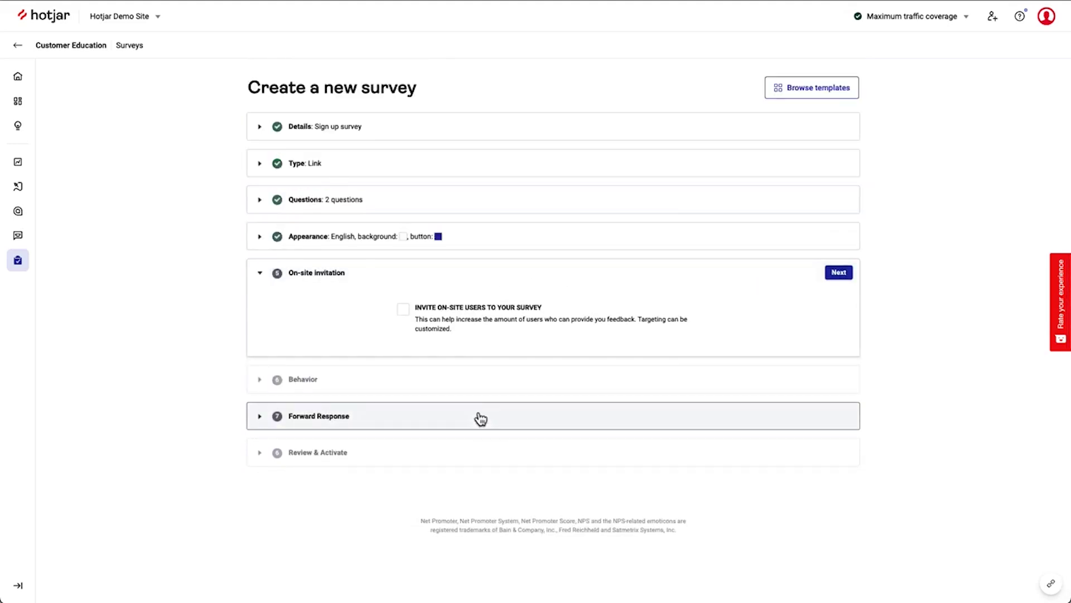
pyautogui.click(262, 199)
pyautogui.click(344, 242)
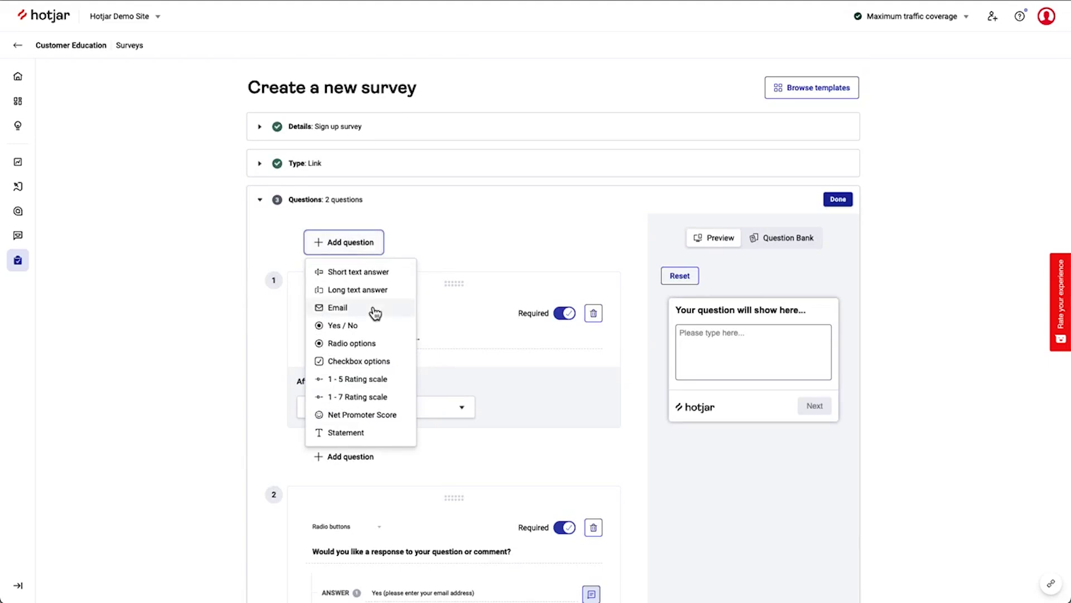
pyautogui.click(540, 244)
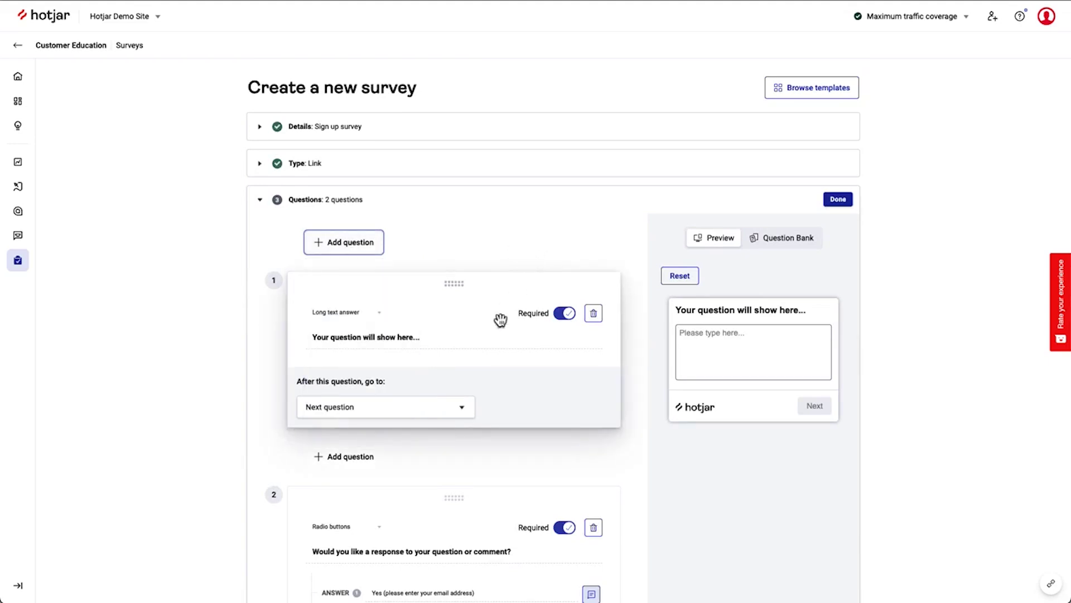
pyautogui.click(456, 415)
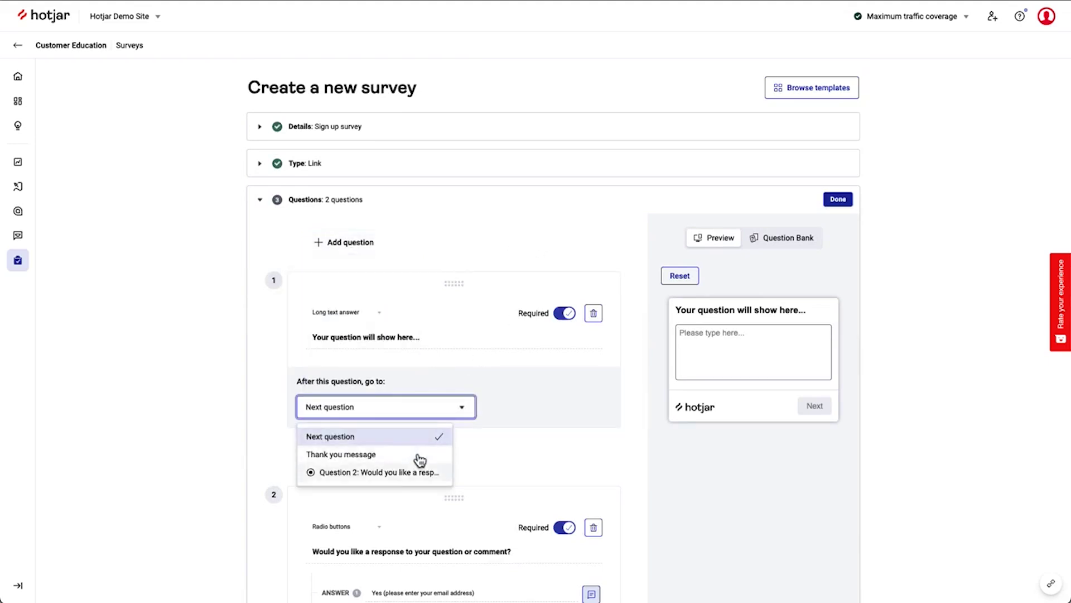
pyautogui.click(418, 474)
pyautogui.scroll(-3, 417, 475)
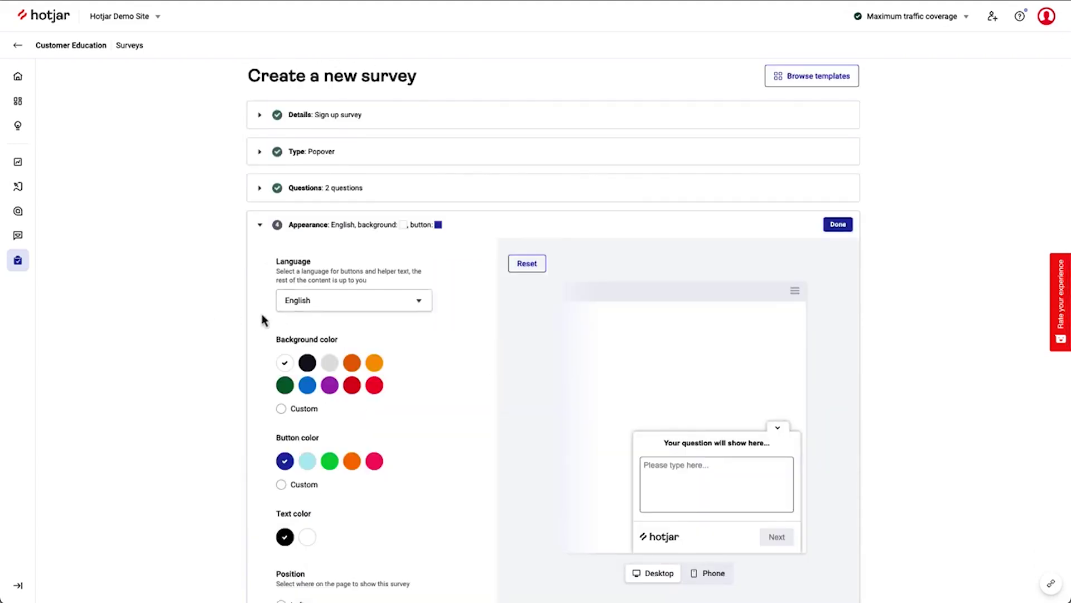
# - Give the survey a black background and light blue buttons, after trying orange and blue
pyautogui.scroll(-1, 264, 320)
pyautogui.click(352, 323)
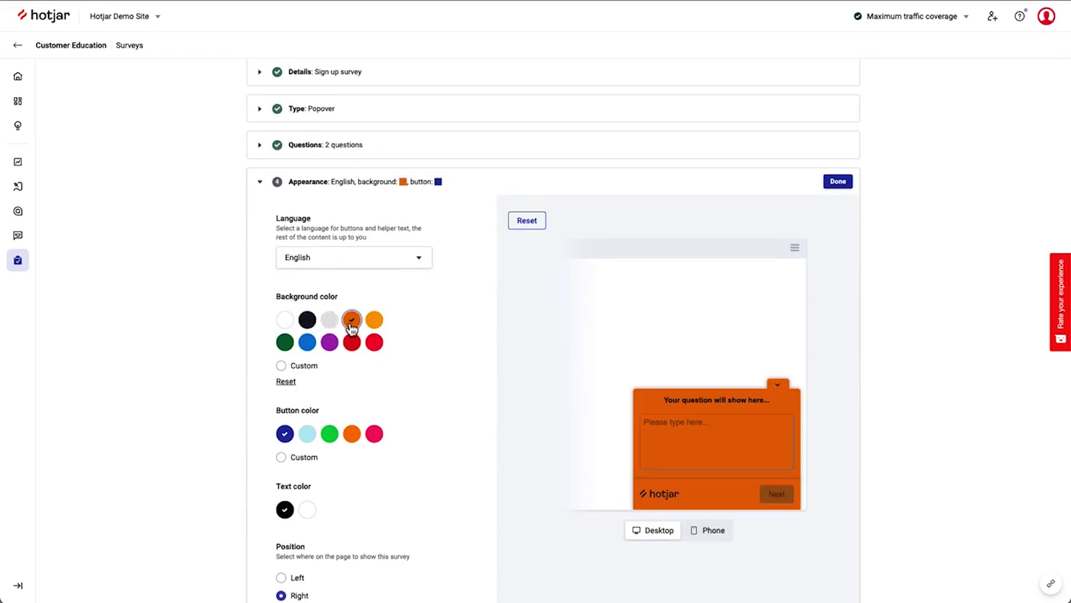
pyautogui.click(307, 342)
pyautogui.click(308, 319)
pyautogui.scroll(-2, 307, 315)
pyautogui.click(308, 299)
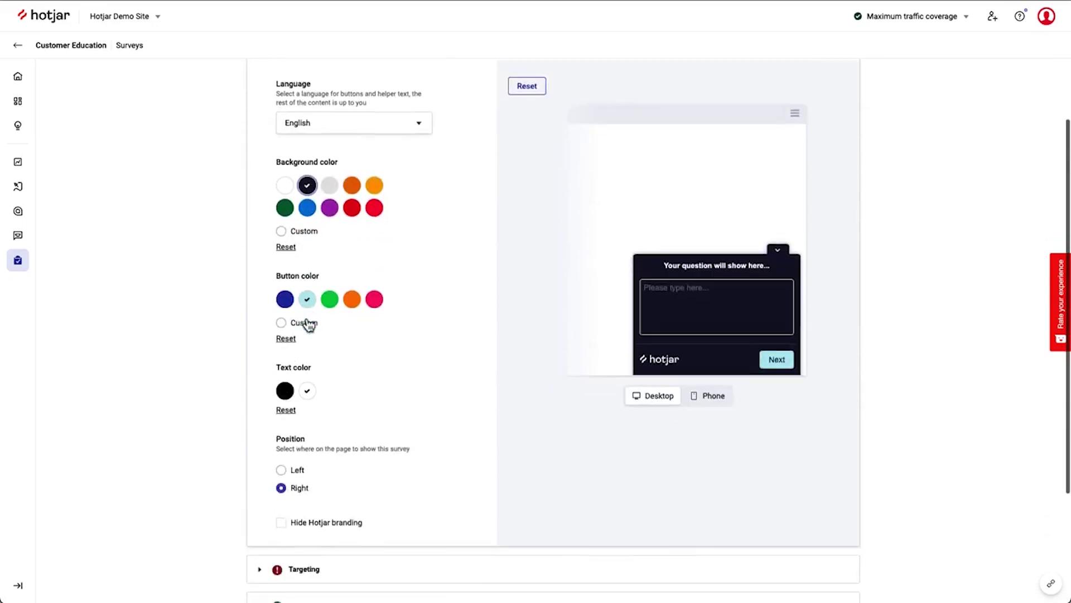
pyautogui.scroll(-2, 307, 318)
# - Set the survey behavior to show when visitors are about to leave the page
pyautogui.click(328, 437)
pyautogui.scroll(-5, 327, 437)
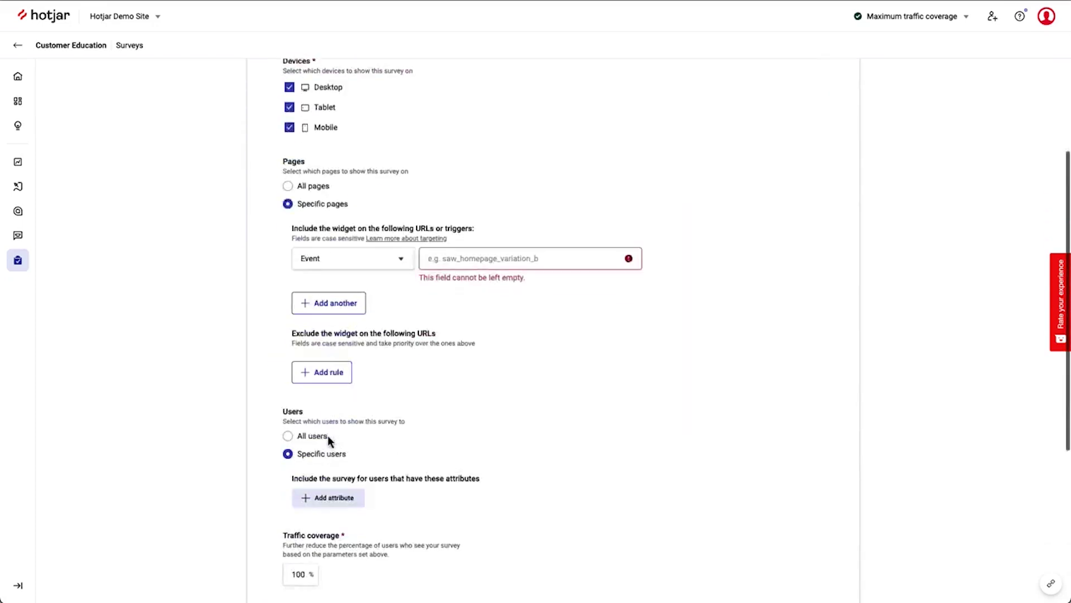
pyautogui.scroll(-3, 328, 438)
pyautogui.click(328, 437)
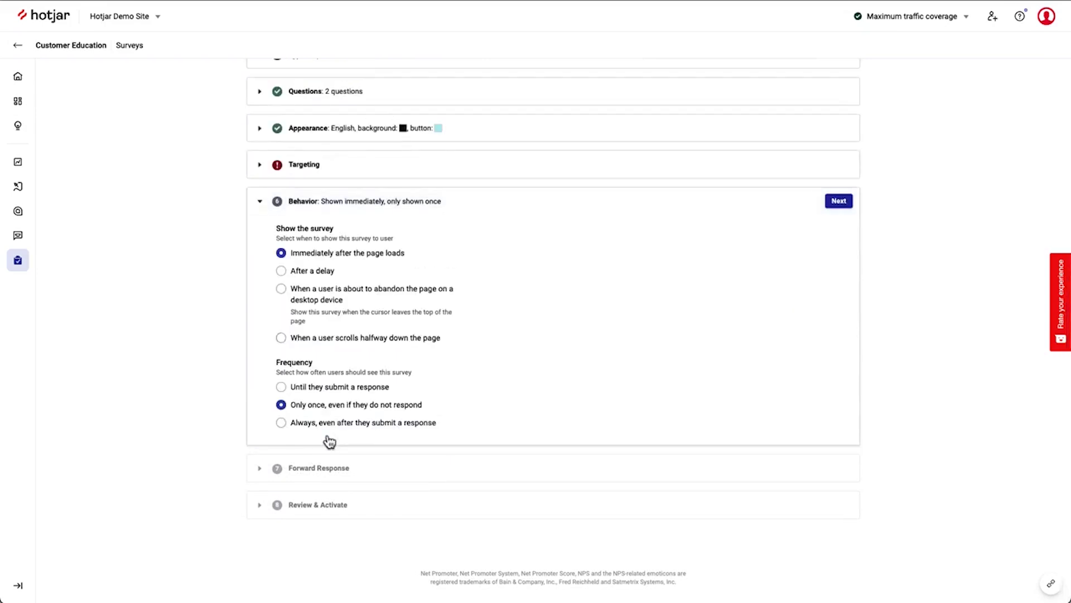
pyautogui.click(319, 276)
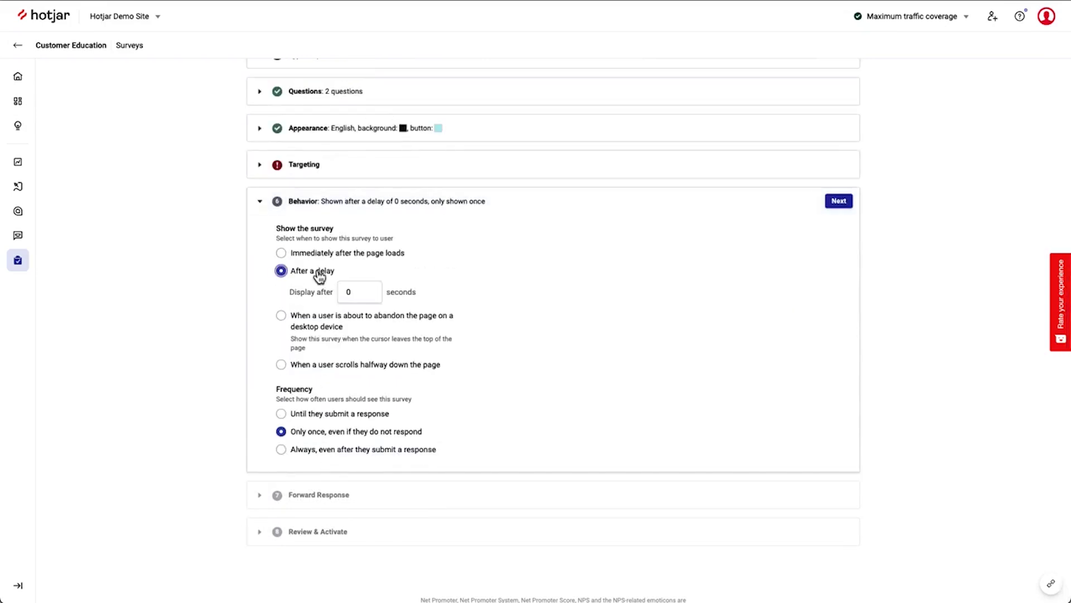
pyautogui.click(326, 339)
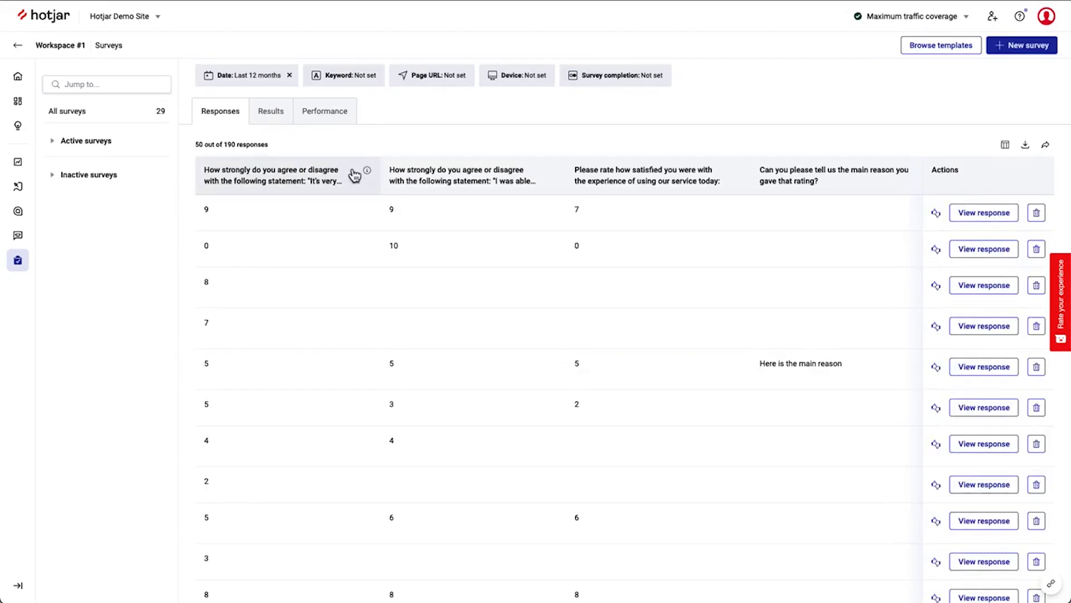
# - Sort the Pain points responses by the satisfaction rating question and check the export options
pyautogui.scroll(1, 464, 256)
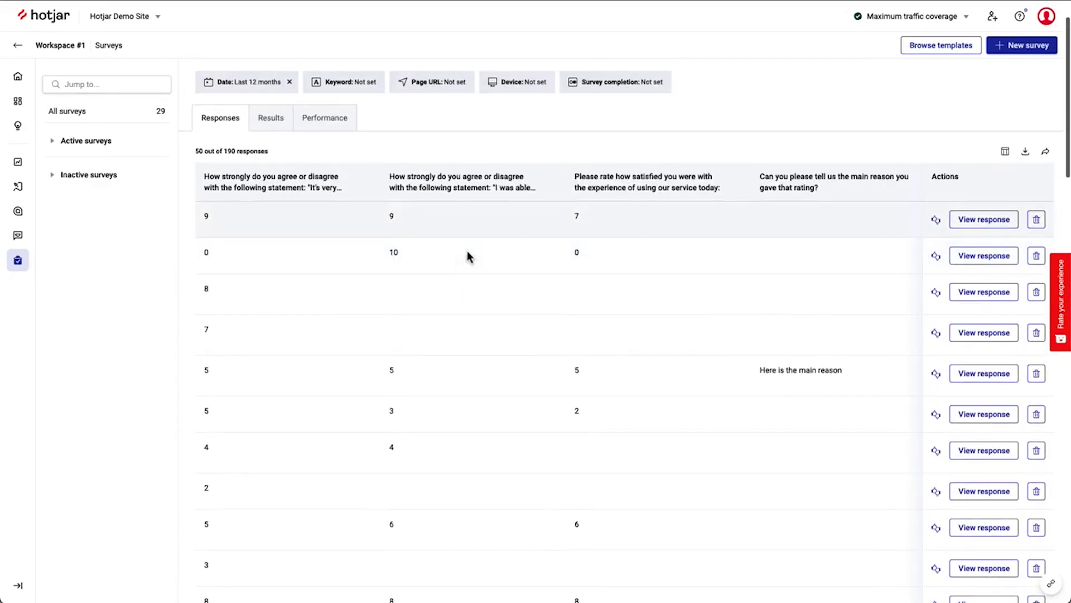
pyautogui.click(608, 190)
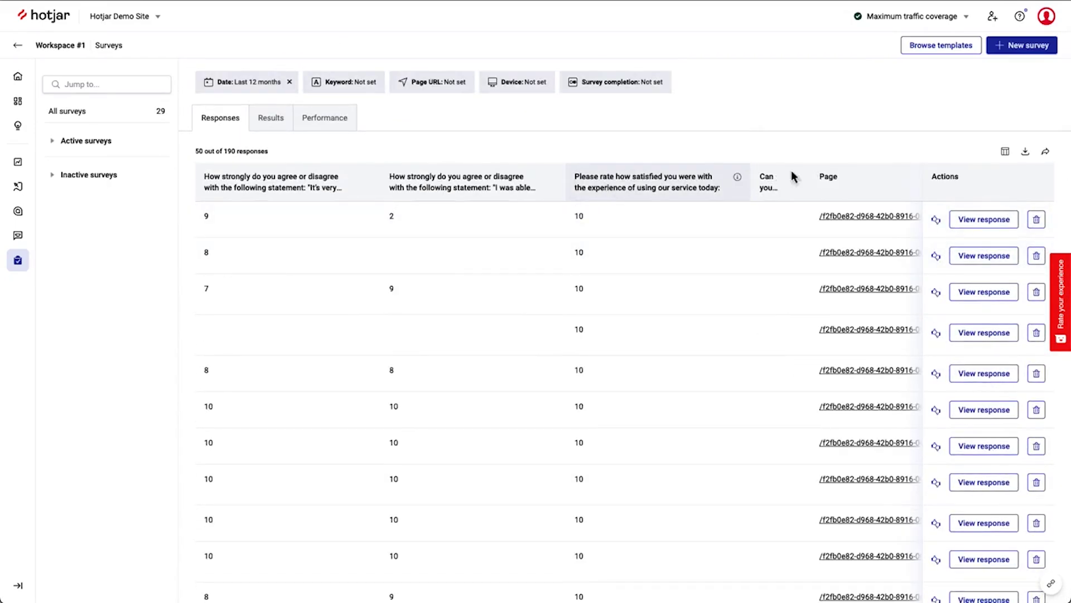
pyautogui.click(1025, 152)
pyautogui.click(1025, 156)
# - View the survey results for question 2, then its performance stats
pyautogui.click(274, 124)
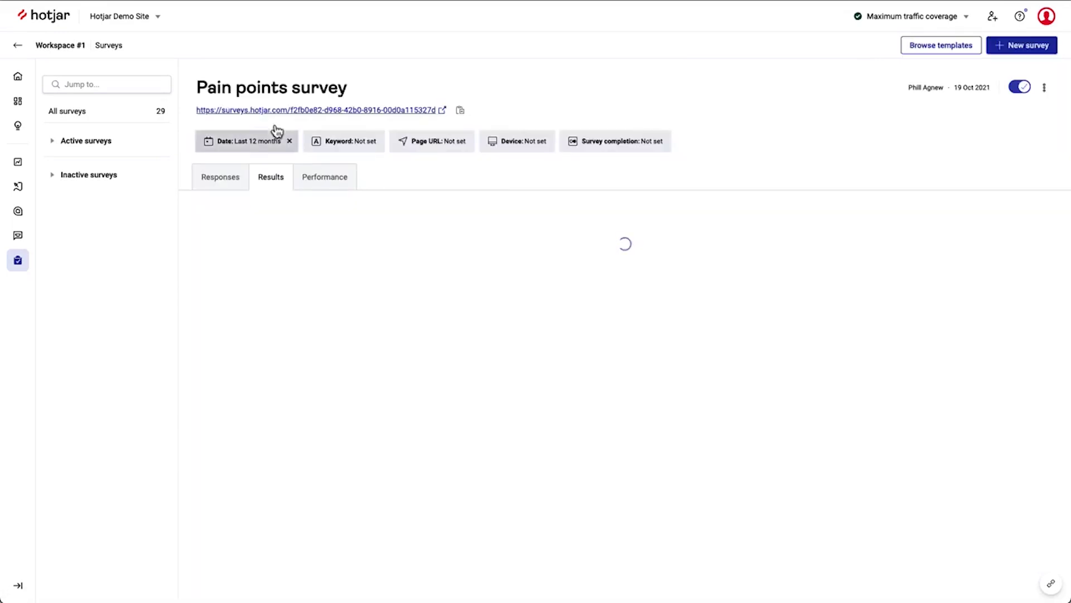
pyautogui.click(426, 243)
pyautogui.click(427, 258)
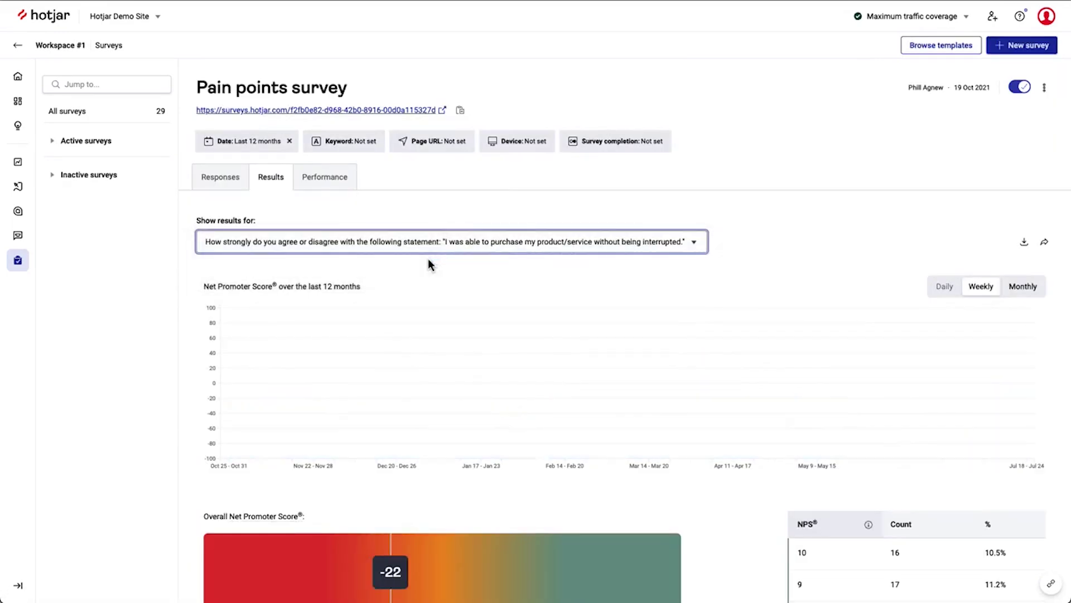
pyautogui.click(324, 177)
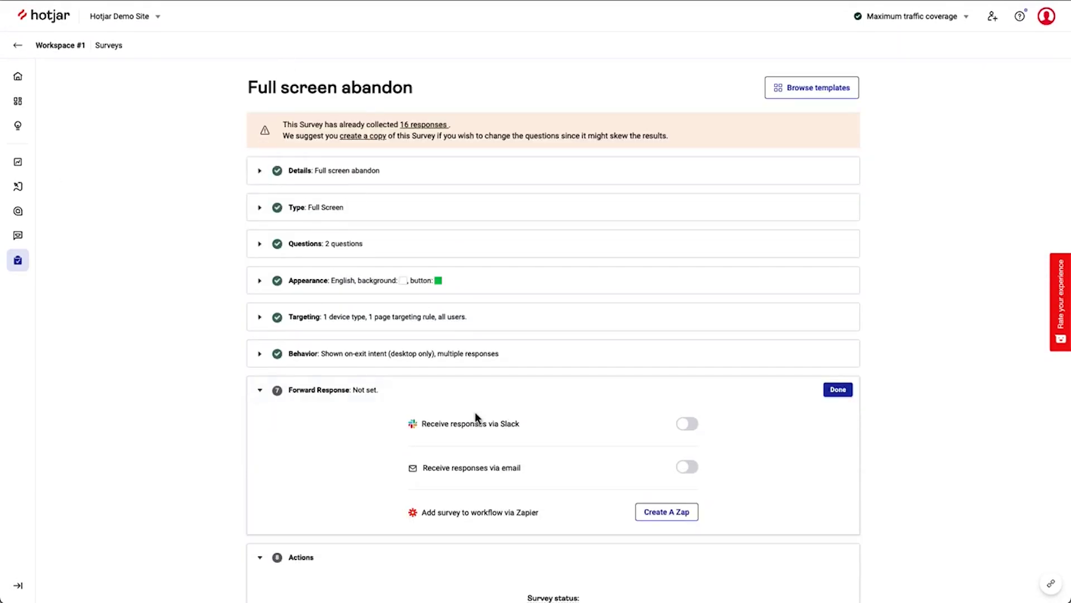
# - Try Slack forwarding for Full screen abandon, then play the Lithuania response's session recording
pyautogui.click(686, 432)
pyautogui.click(604, 414)
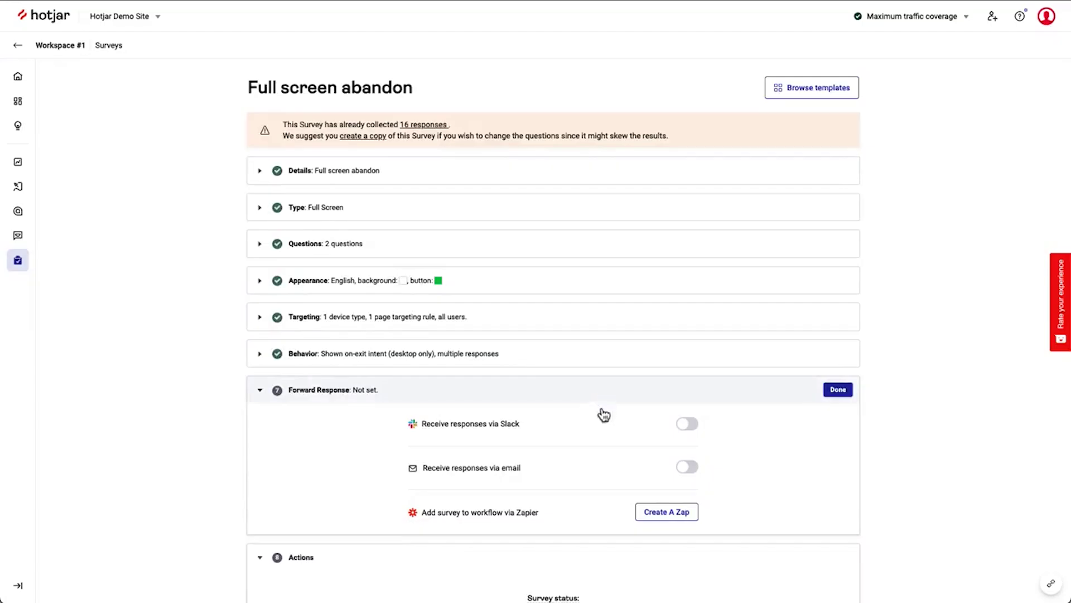
pyautogui.hscroll(-5, 605, 466)
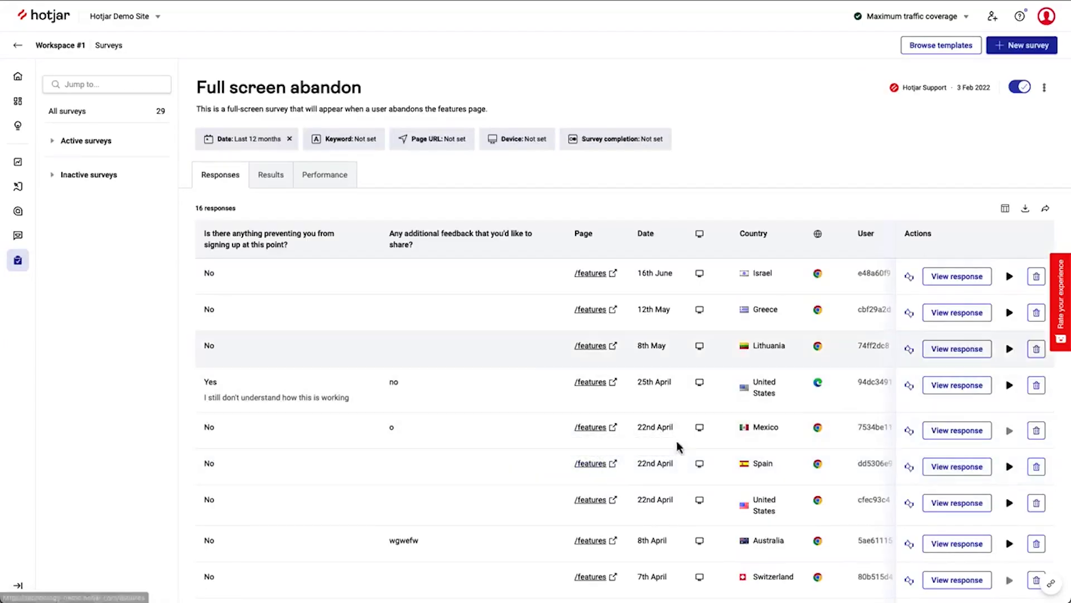
pyautogui.click(1010, 348)
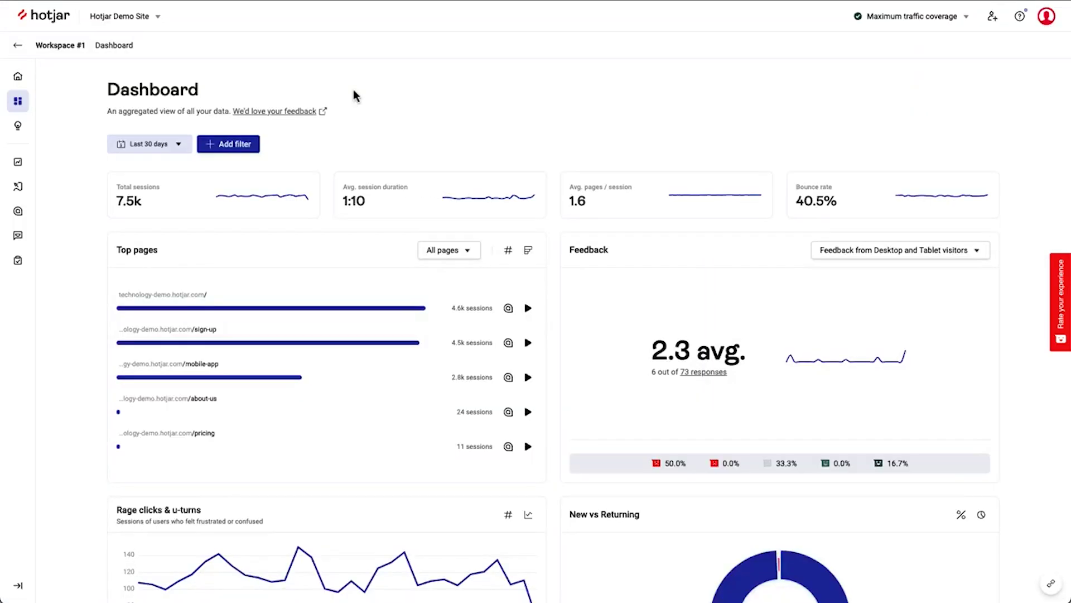
# - Scroll through the dashboard widgets and look over the technology breakdown options
pyautogui.scroll(-5, 426, 178)
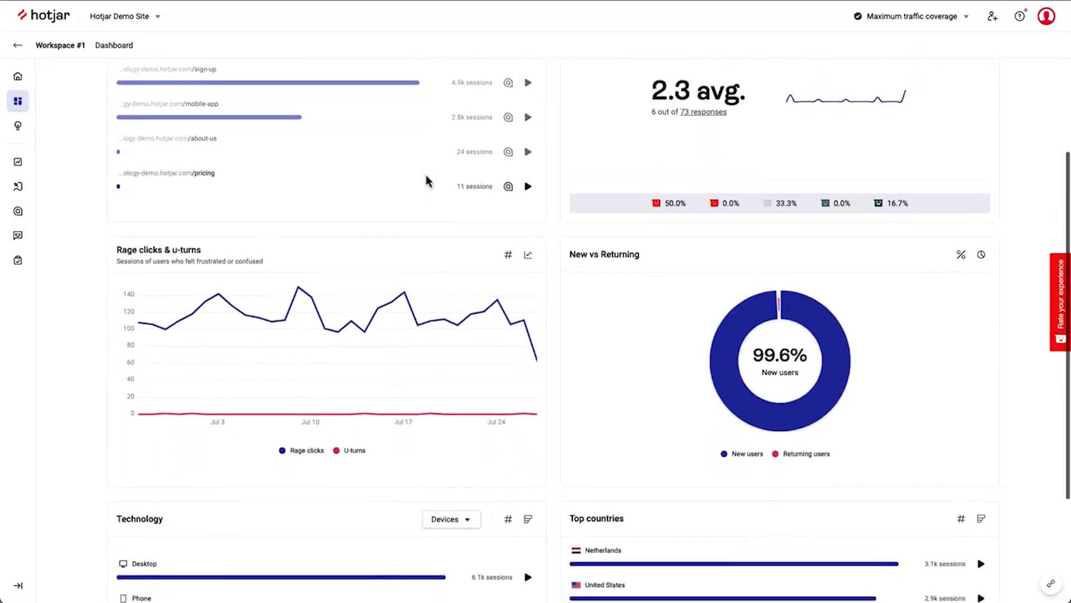
pyautogui.scroll(-2, 414, 286)
pyautogui.moveTo(534, 301)
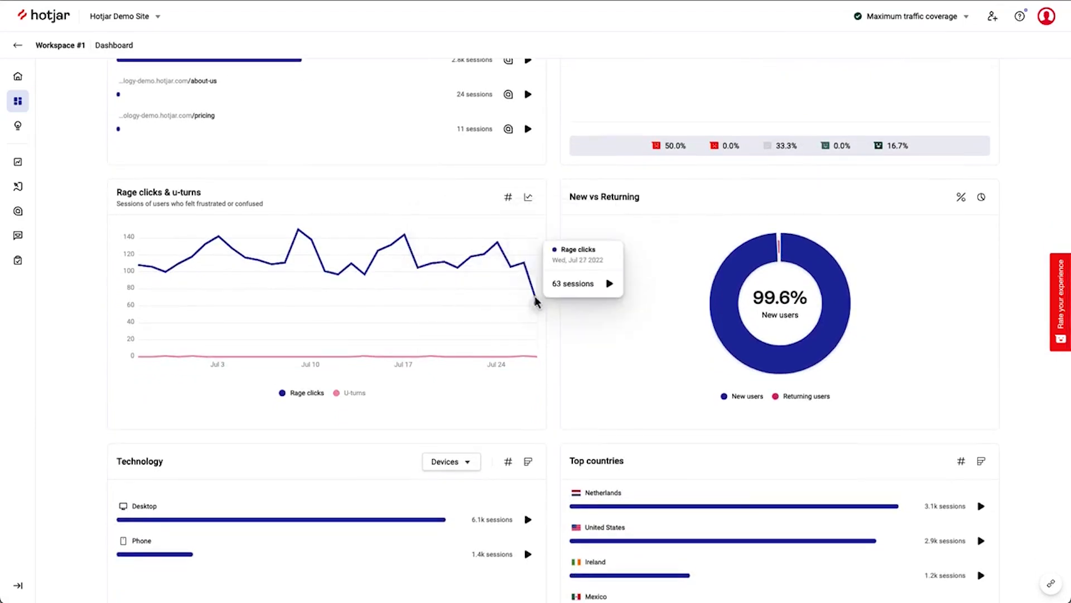
pyautogui.scroll(-2, 534, 301)
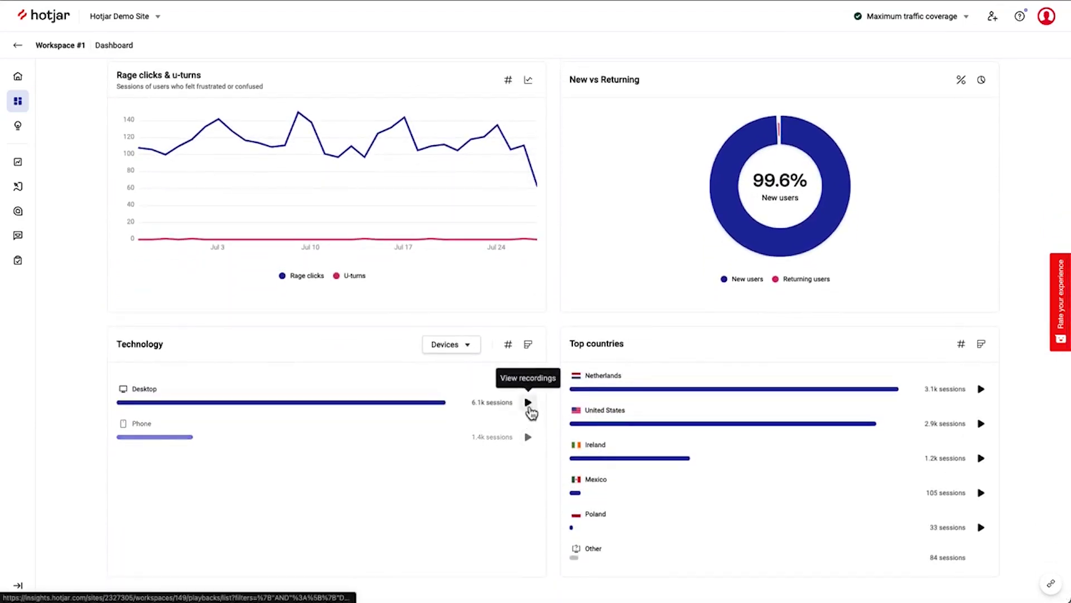
pyautogui.click(458, 345)
pyautogui.click(467, 387)
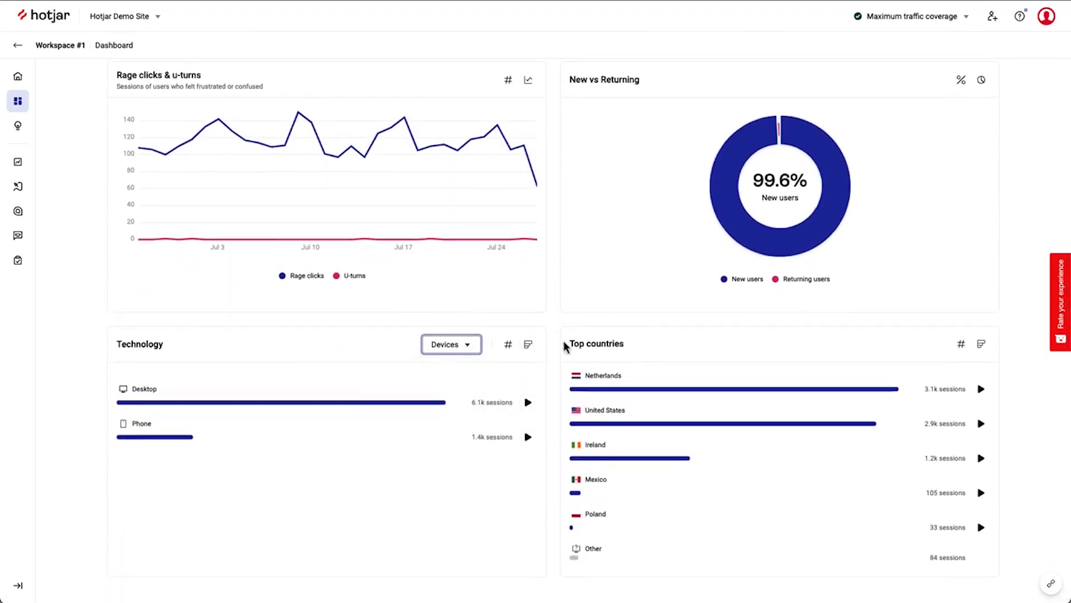
pyautogui.scroll(7, 640, 339)
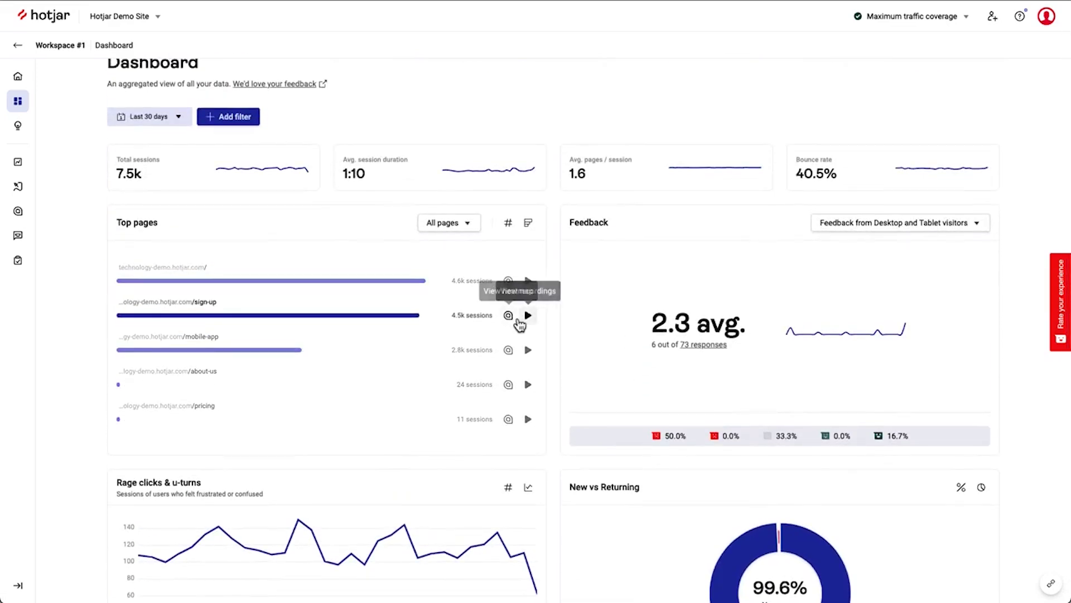
pyautogui.scroll(1, 450, 267)
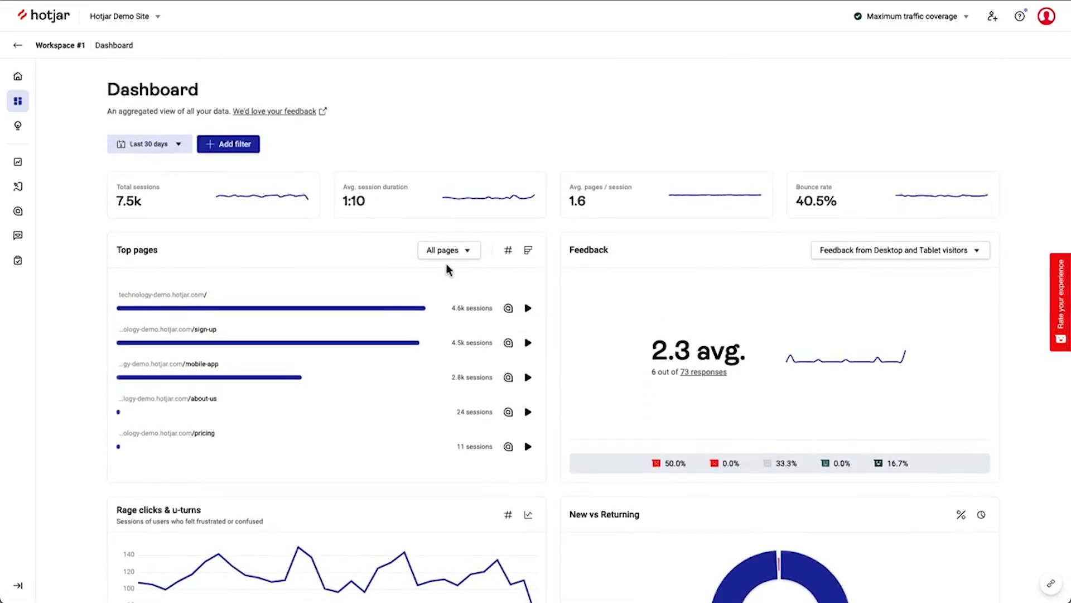
# - Switch Top pages to Exit pages and limit the dashboard to the last 7 days
pyautogui.click(431, 252)
pyautogui.click(399, 313)
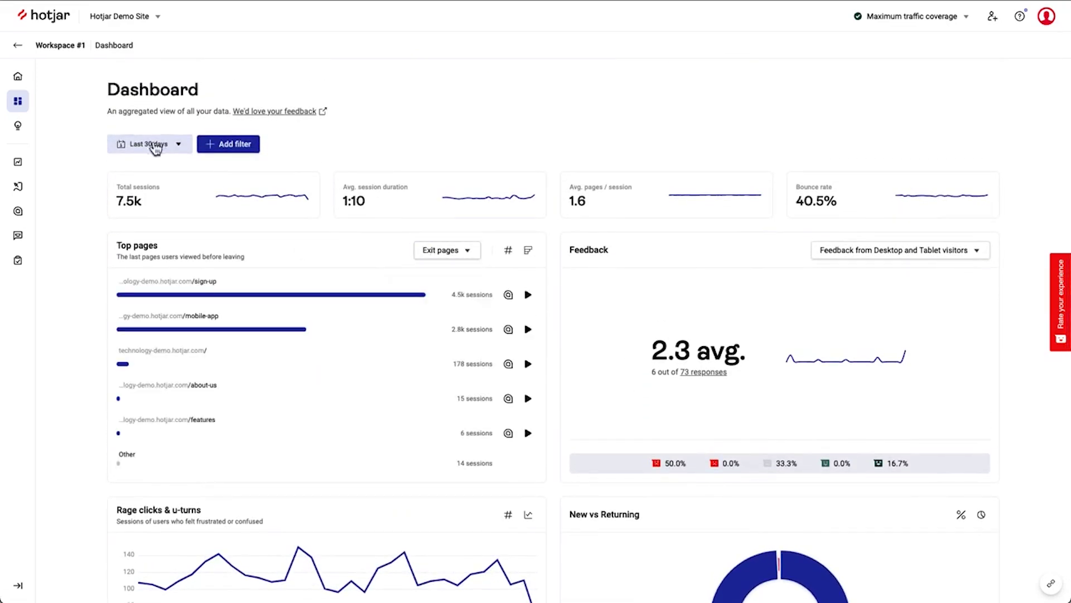
pyautogui.click(154, 146)
pyautogui.click(147, 313)
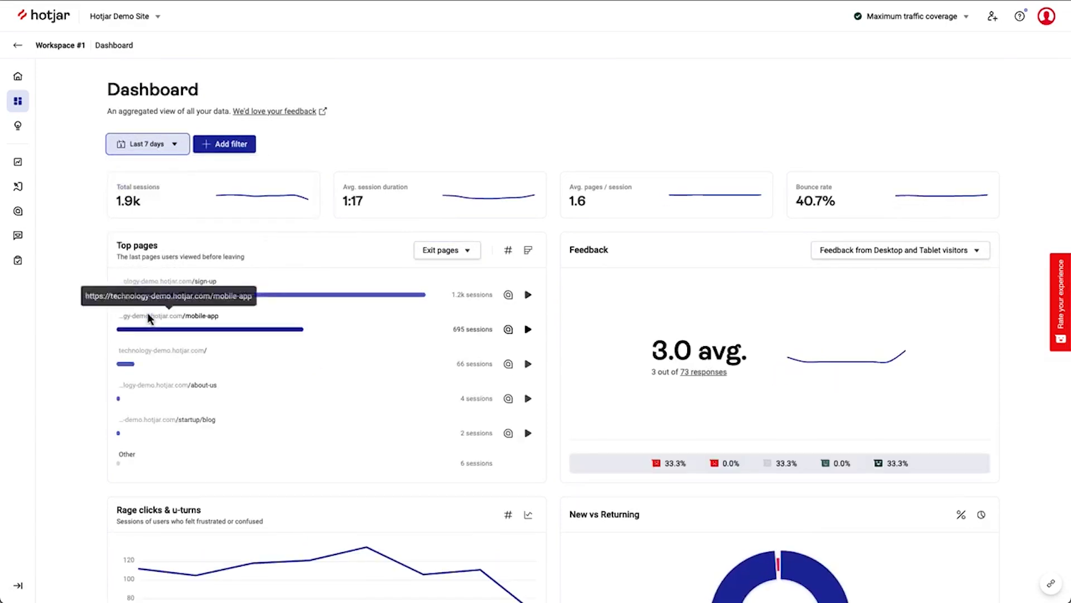
pyautogui.click(234, 147)
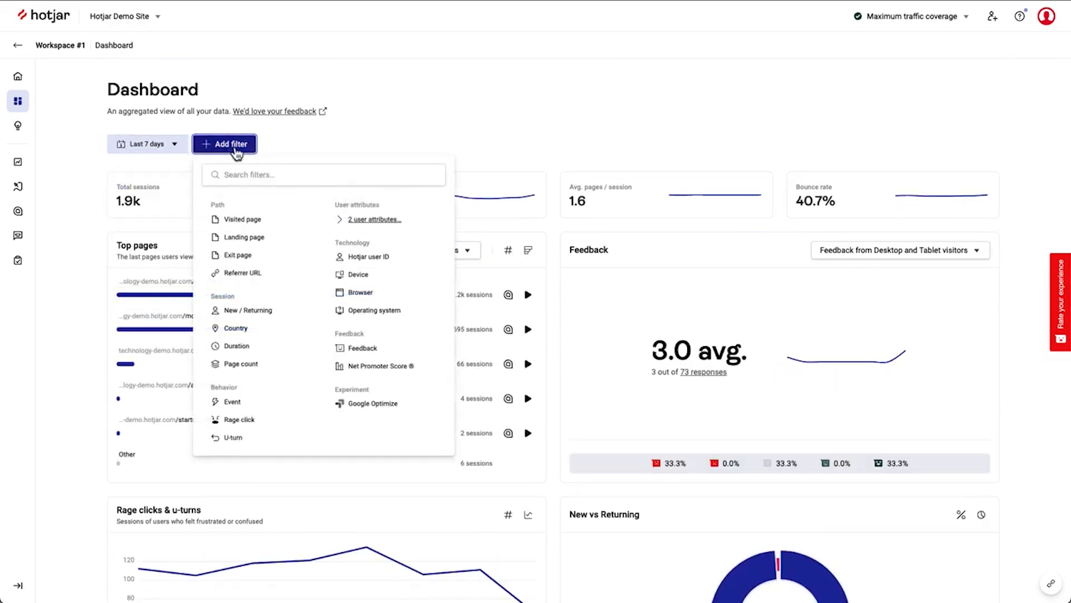